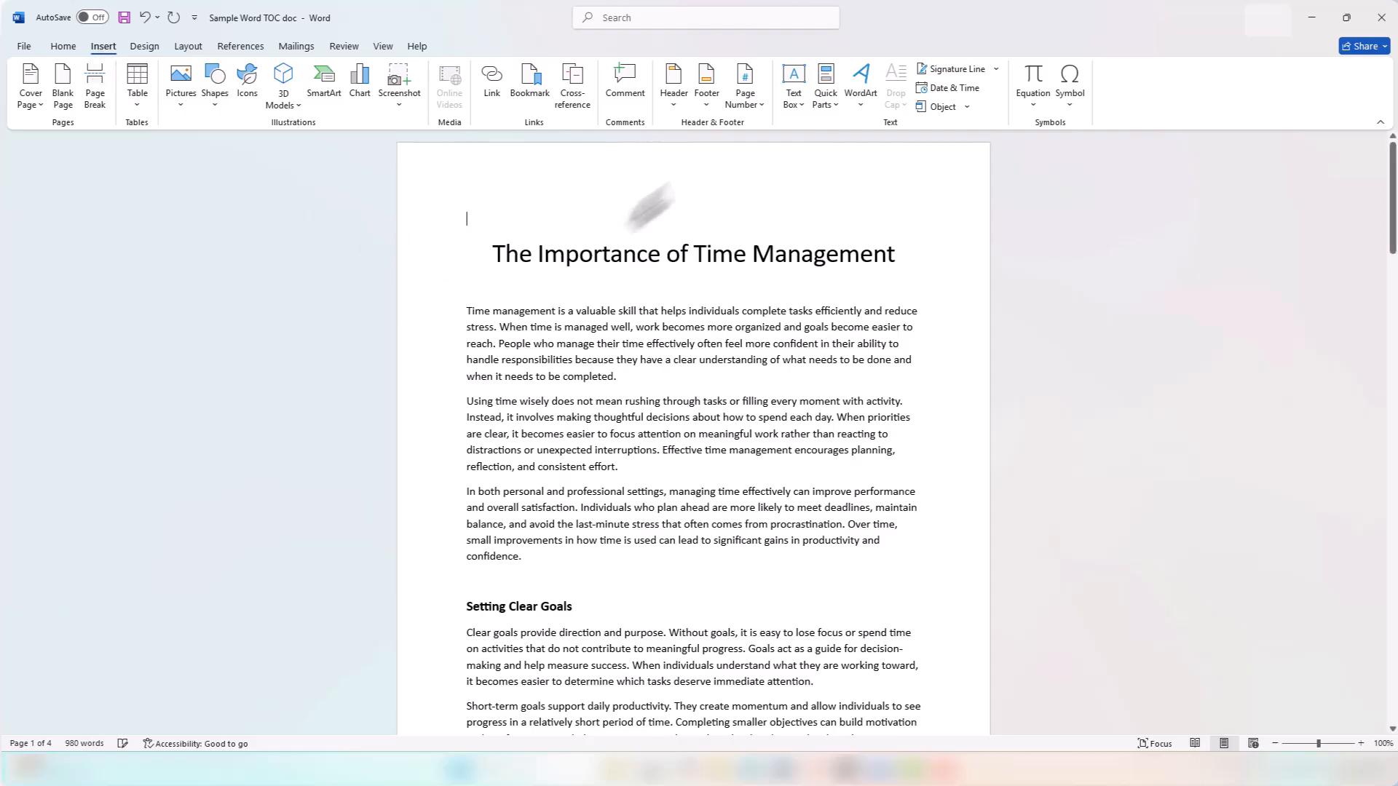
# Insert Plain Number 3 page numbers at the bottom of the pages and close the footer
pyautogui.click(759, 106)
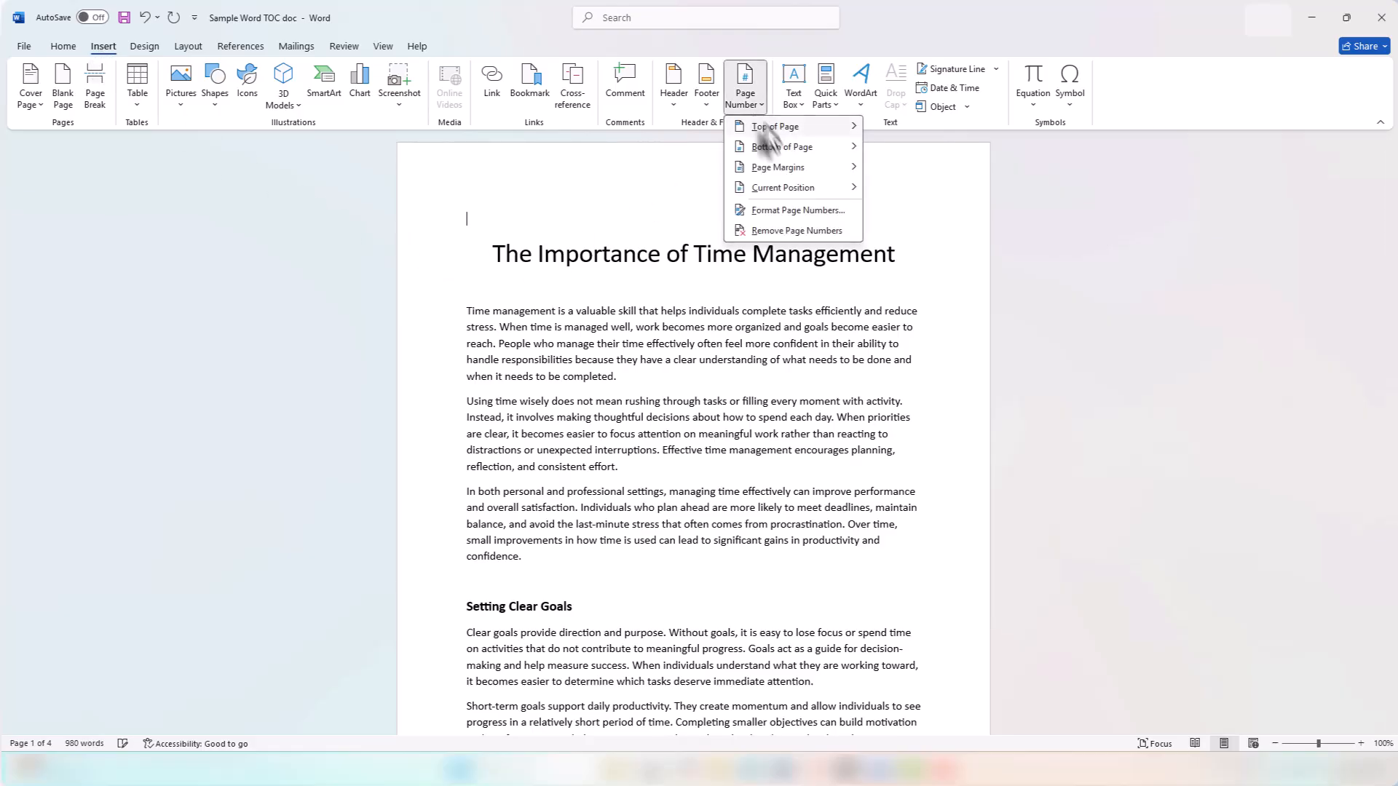
pyautogui.moveTo(868, 148)
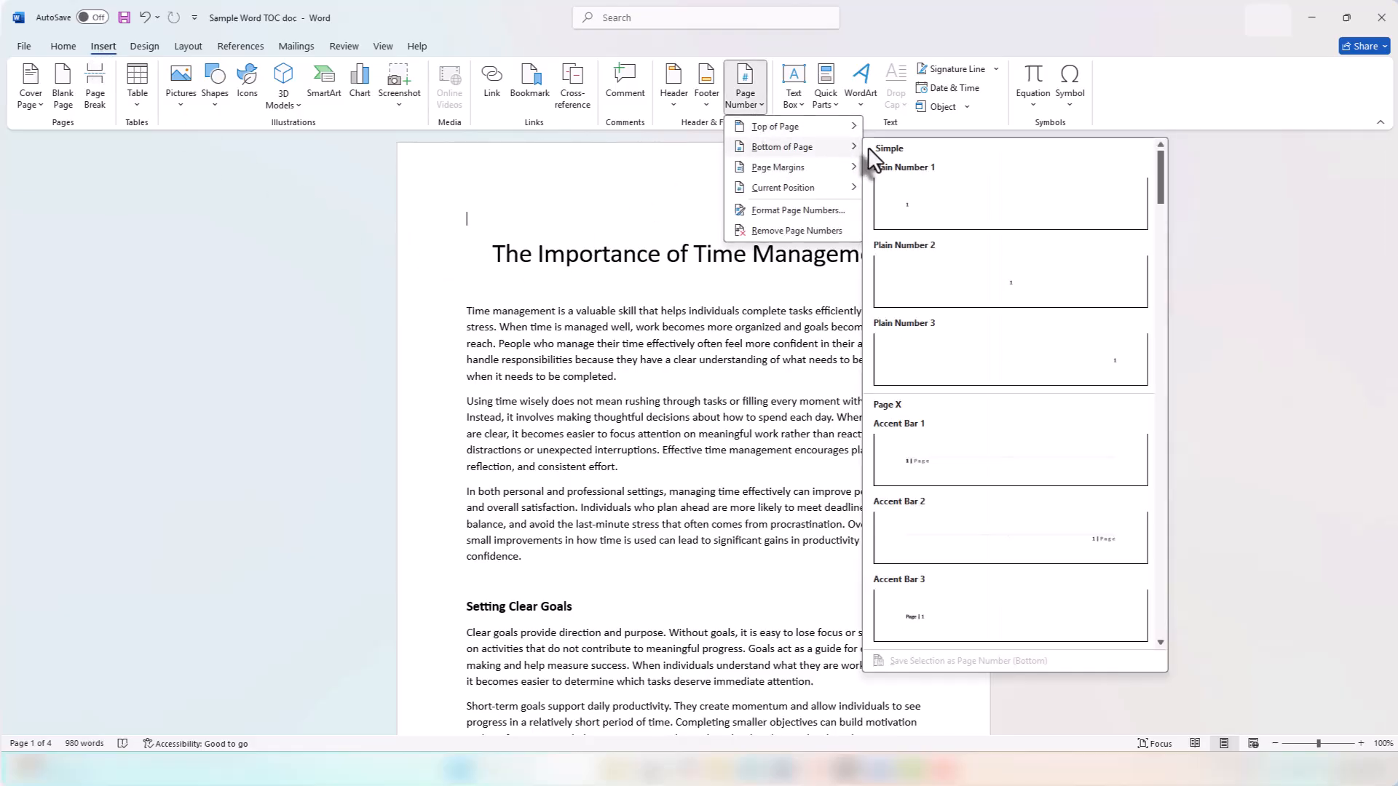
pyautogui.click(1024, 364)
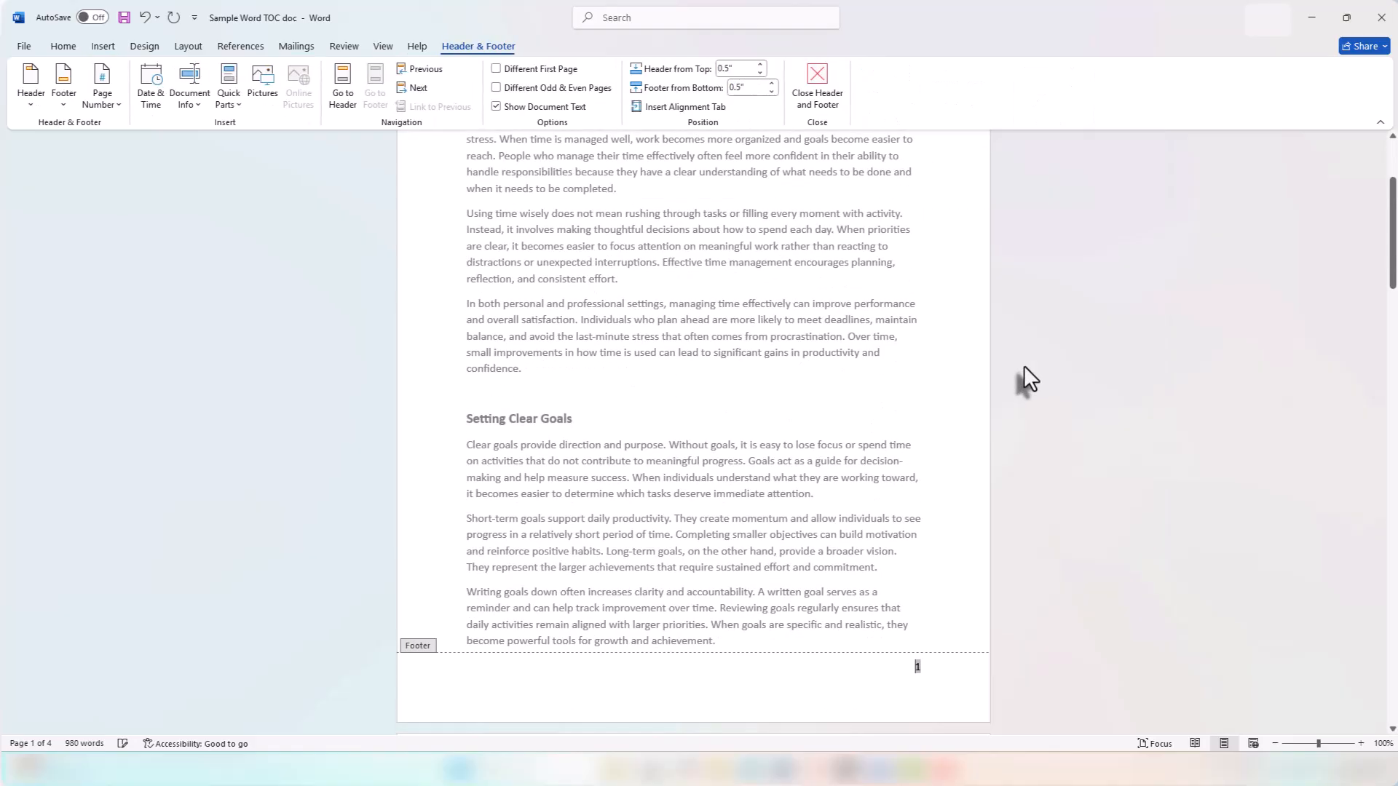
pyautogui.scroll(-6, 922, 424)
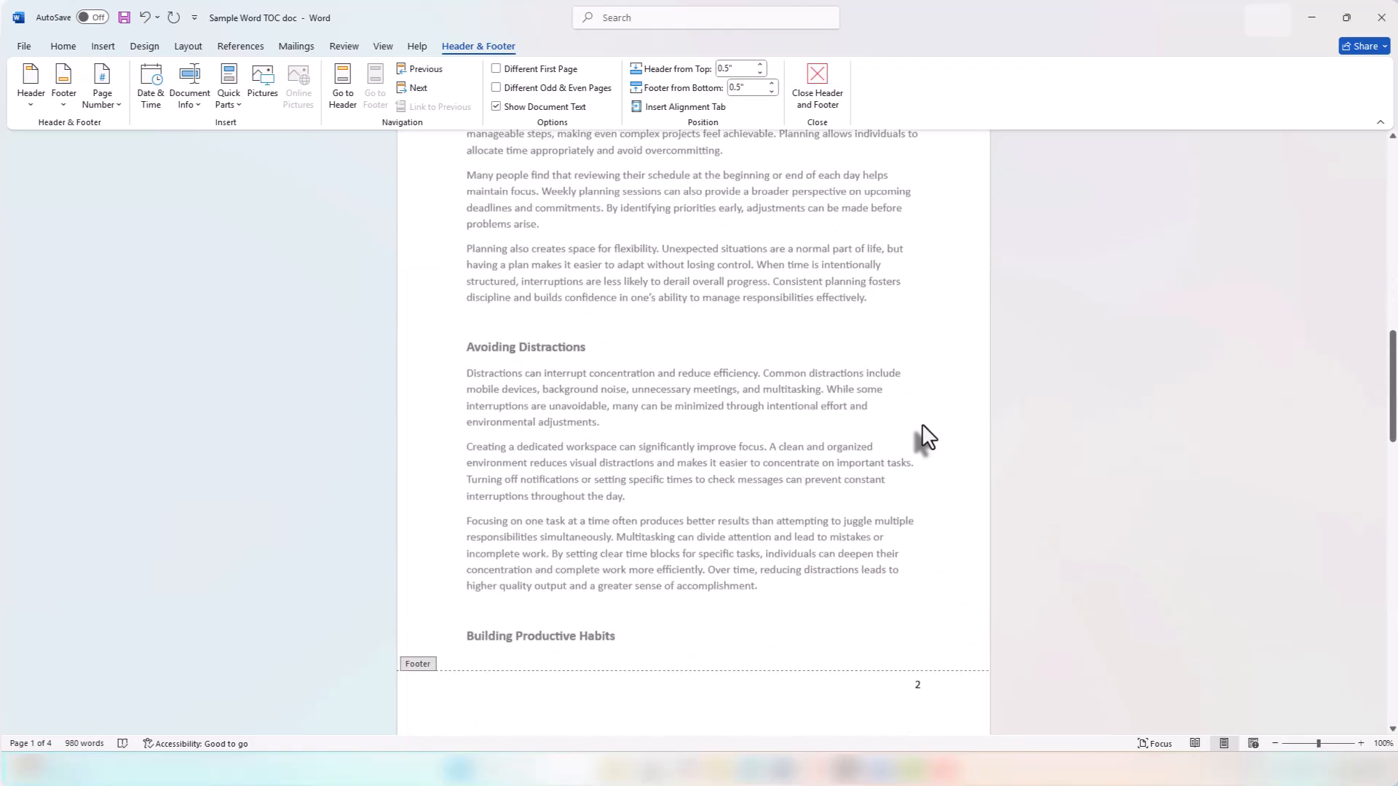
pyautogui.scroll(20, 922, 424)
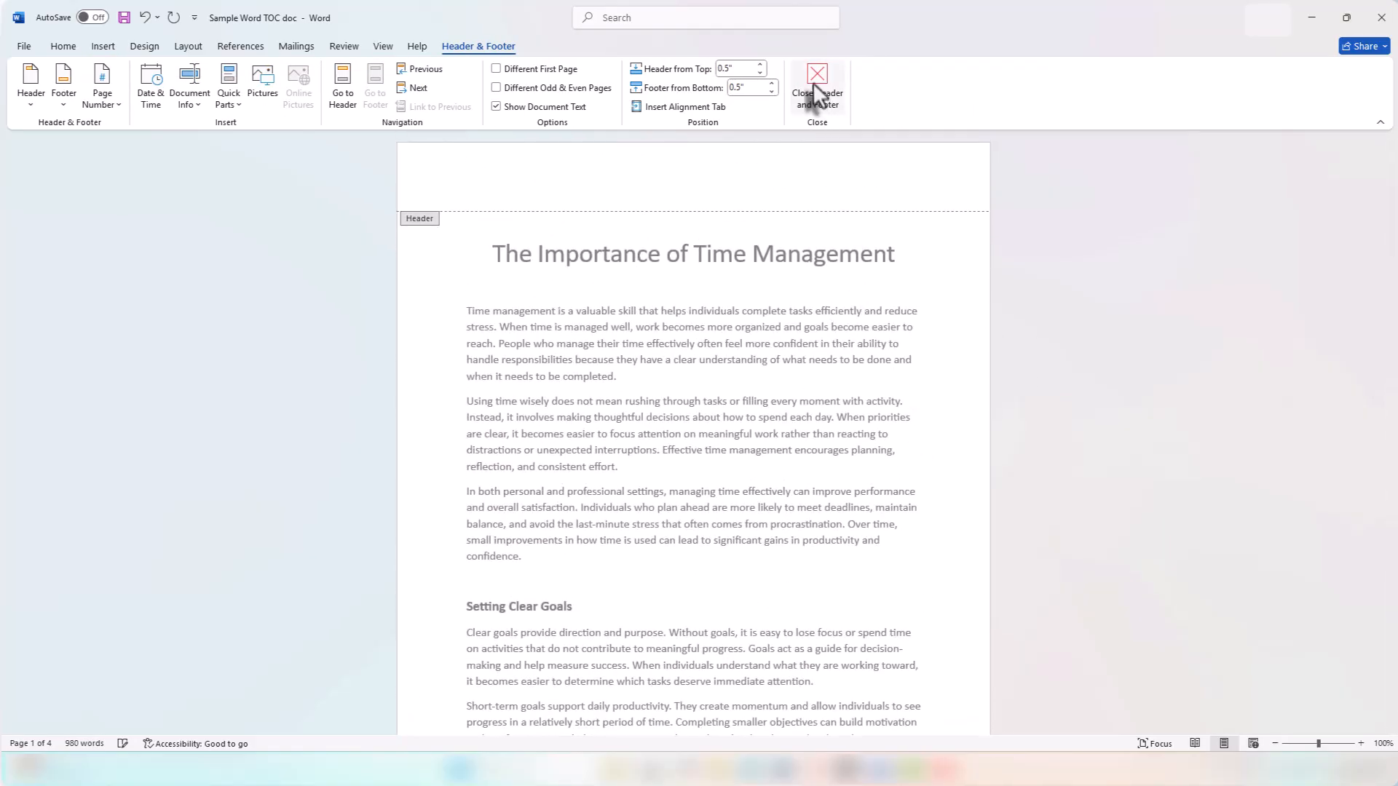
pyautogui.click(822, 70)
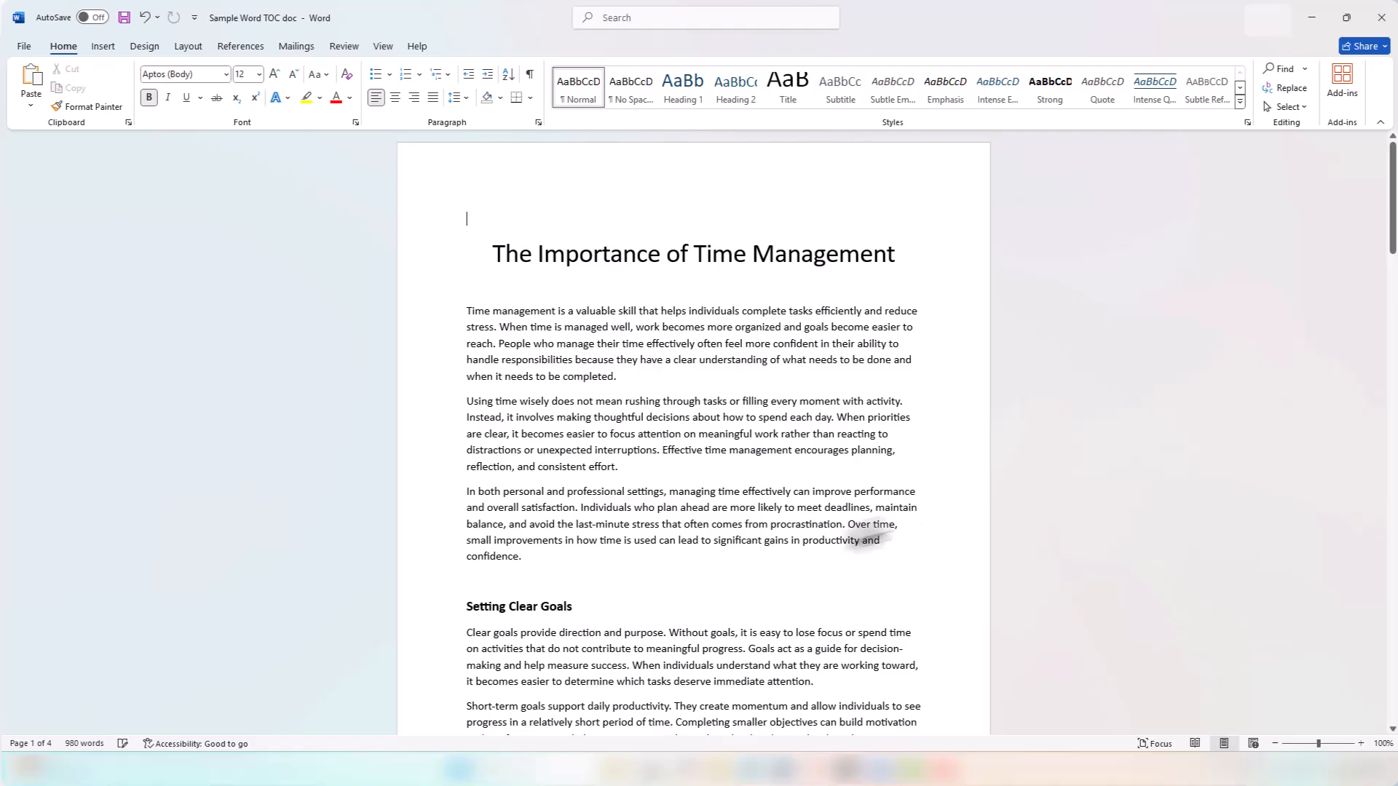
# Apply the Heading 1 style to the "Setting Clear Goals" heading
pyautogui.scroll(-3, 506, 599)
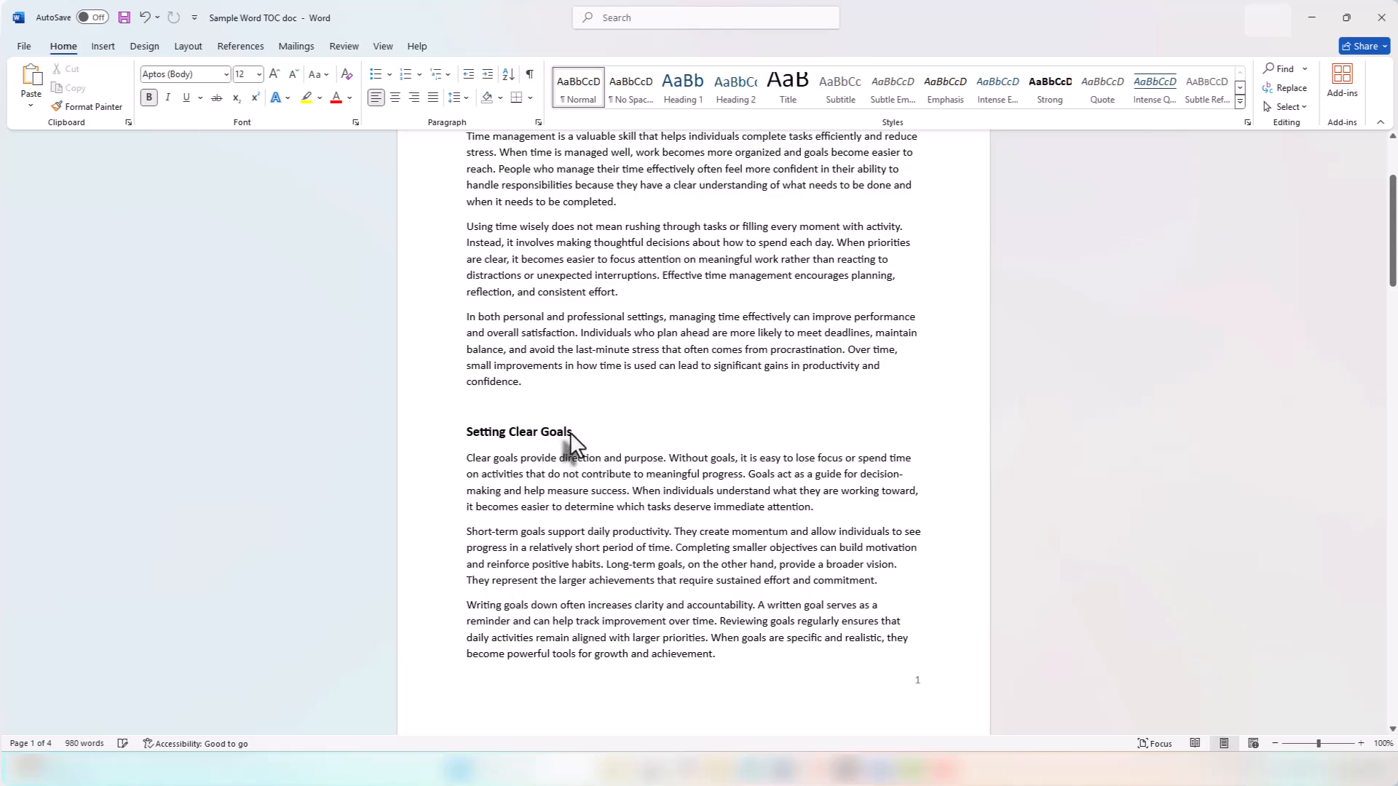
pyautogui.moveTo(571, 432); pyautogui.dragTo(477, 439)
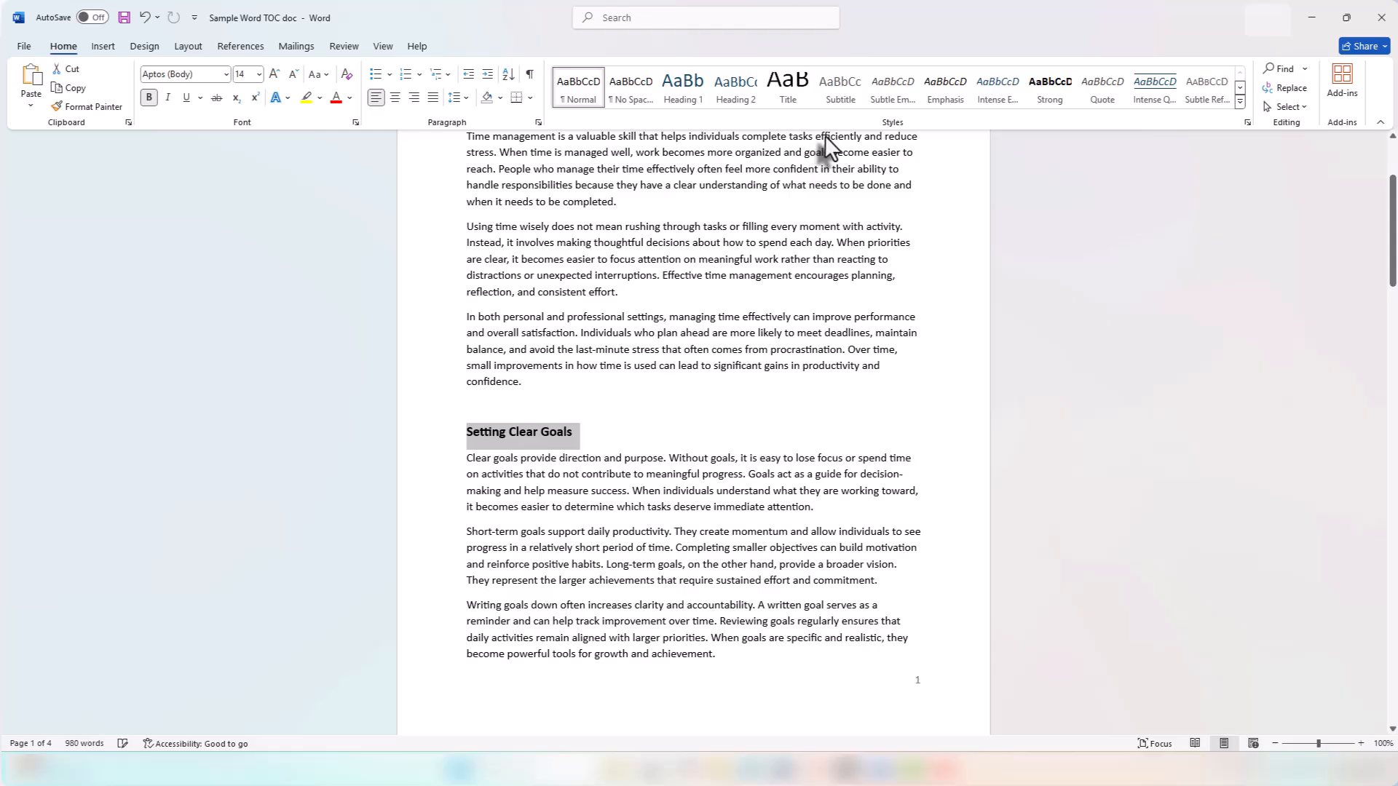
pyautogui.click(682, 96)
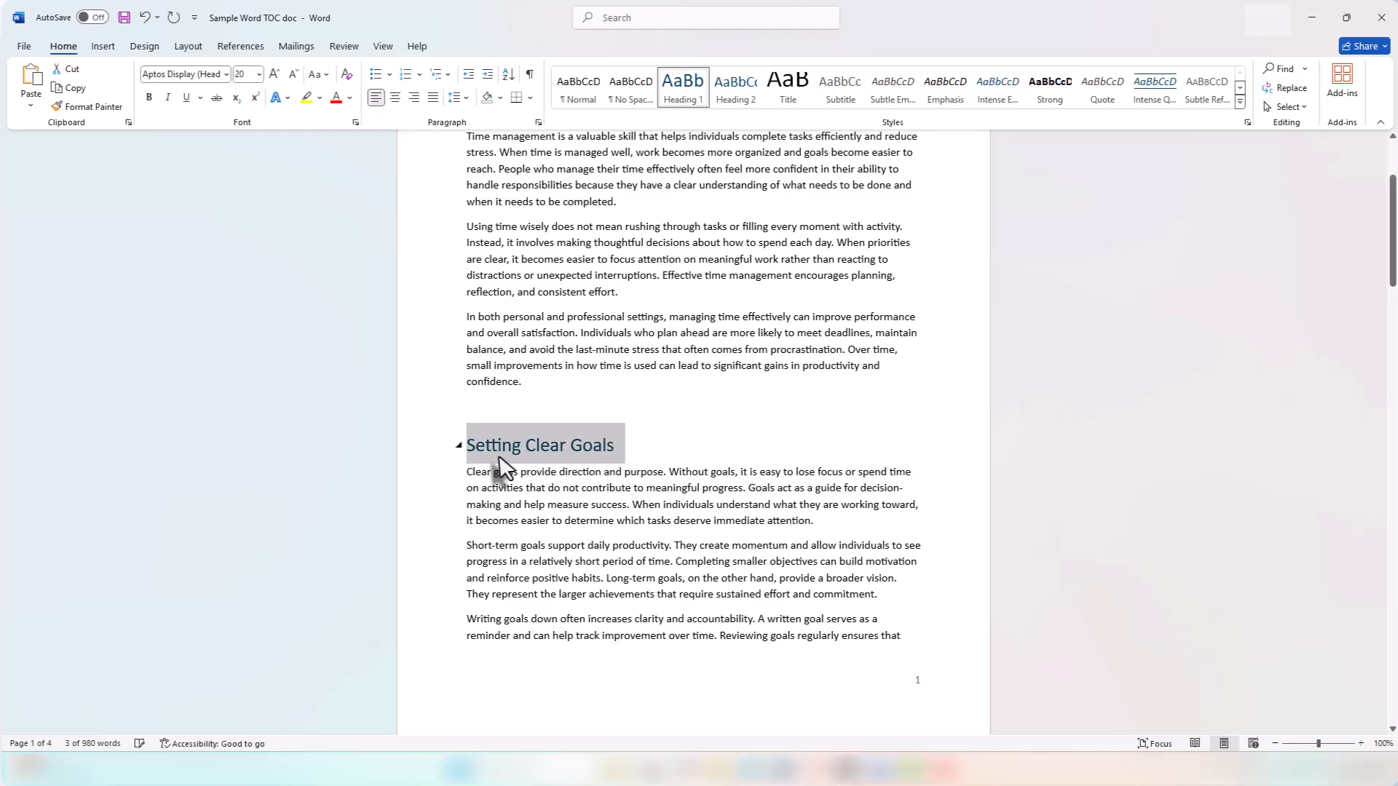
# Apply the Heading 1 style to the Planning Ahead, Avoiding Distractions, Building Productive Habits, Managing Stress and Conclusion headings together
pyautogui.scroll(-10, 739, 597)
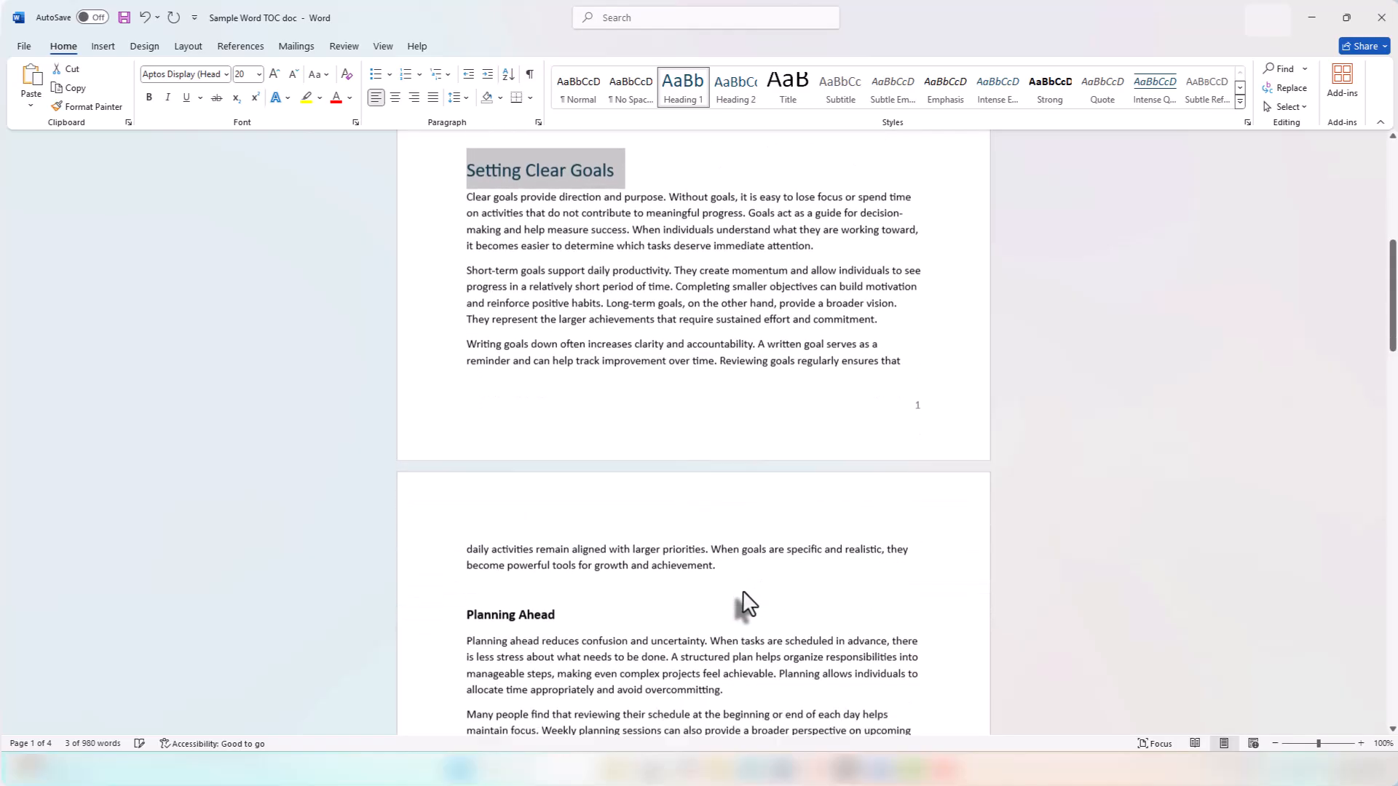
pyautogui.moveTo(559, 369); pyautogui.dragTo(467, 369)
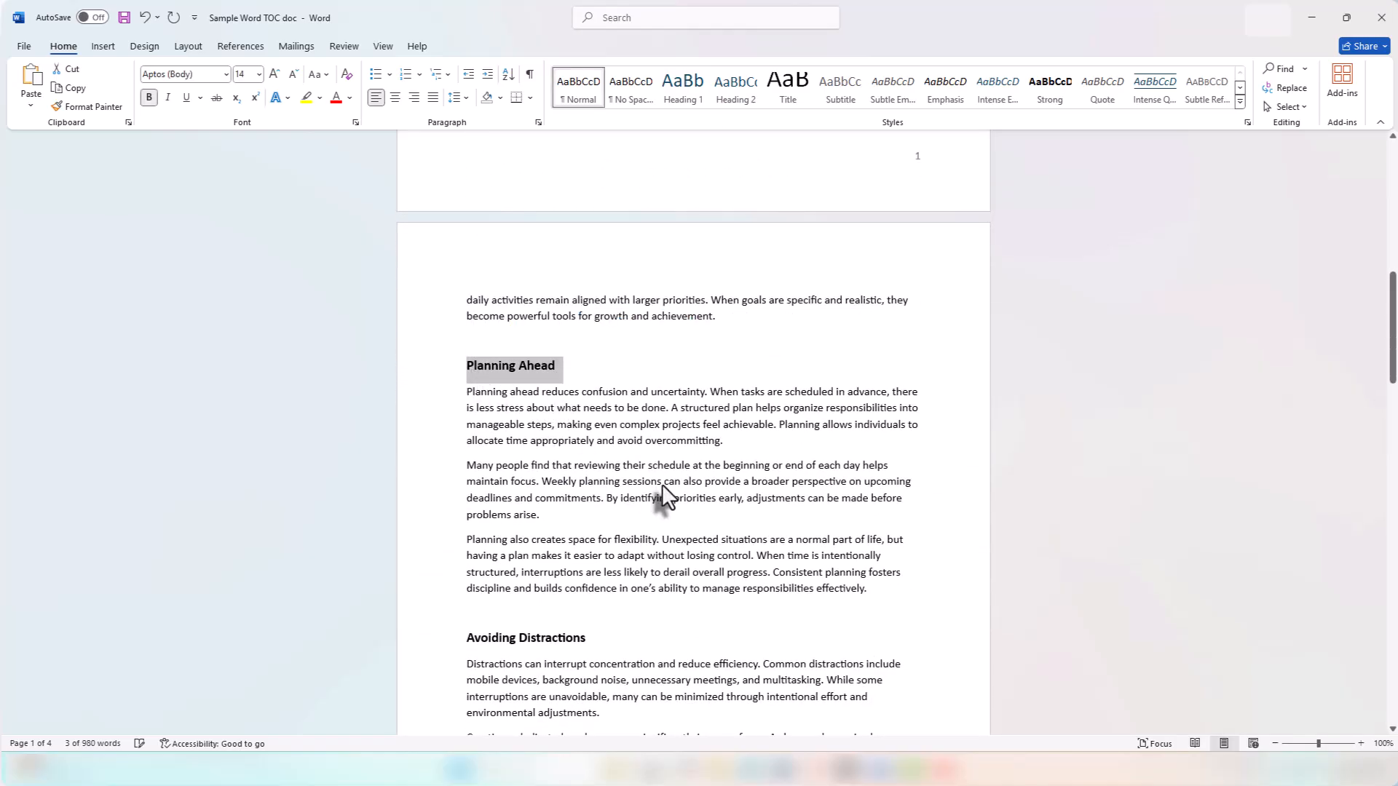
pyautogui.scroll(-3, 661, 484)
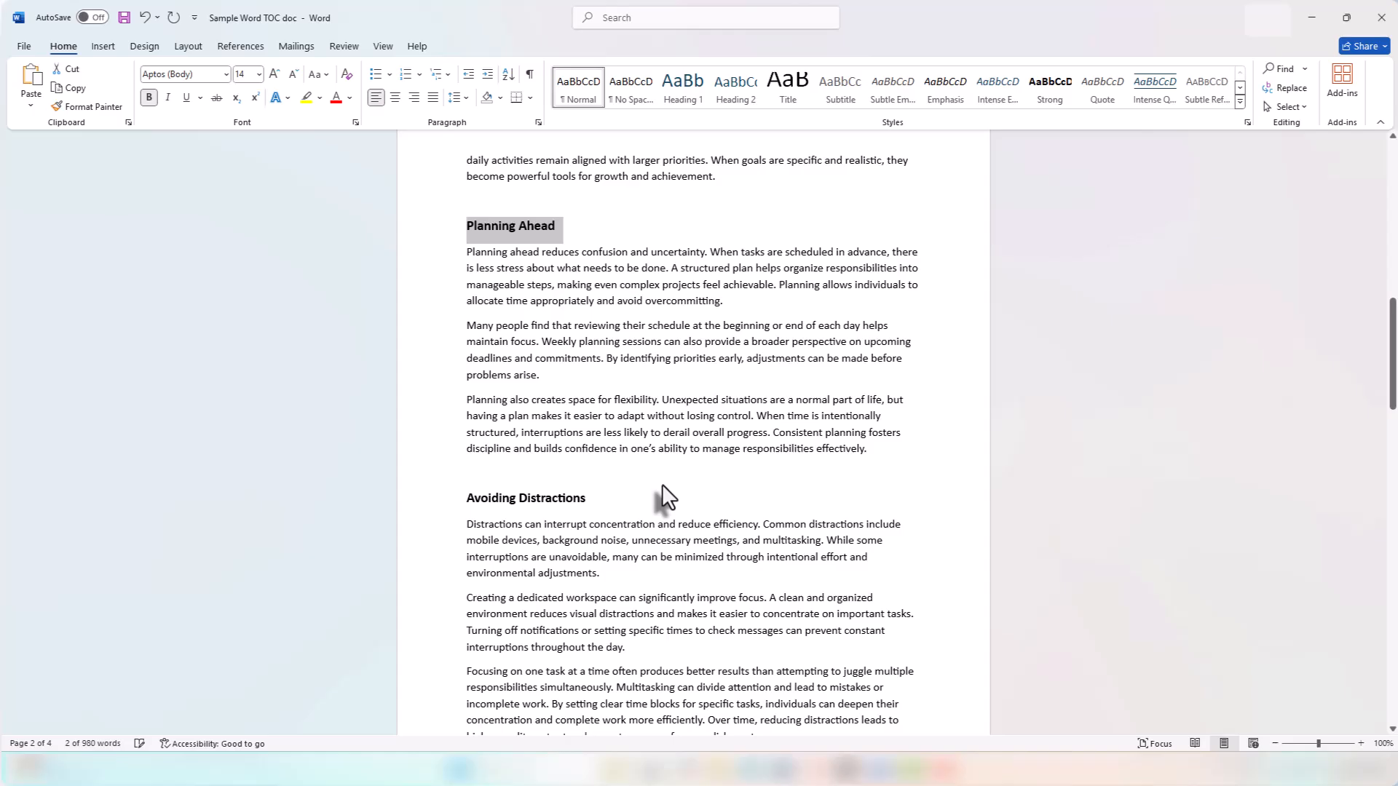
pyautogui.moveTo(590, 500); pyautogui.dragTo(482, 497)
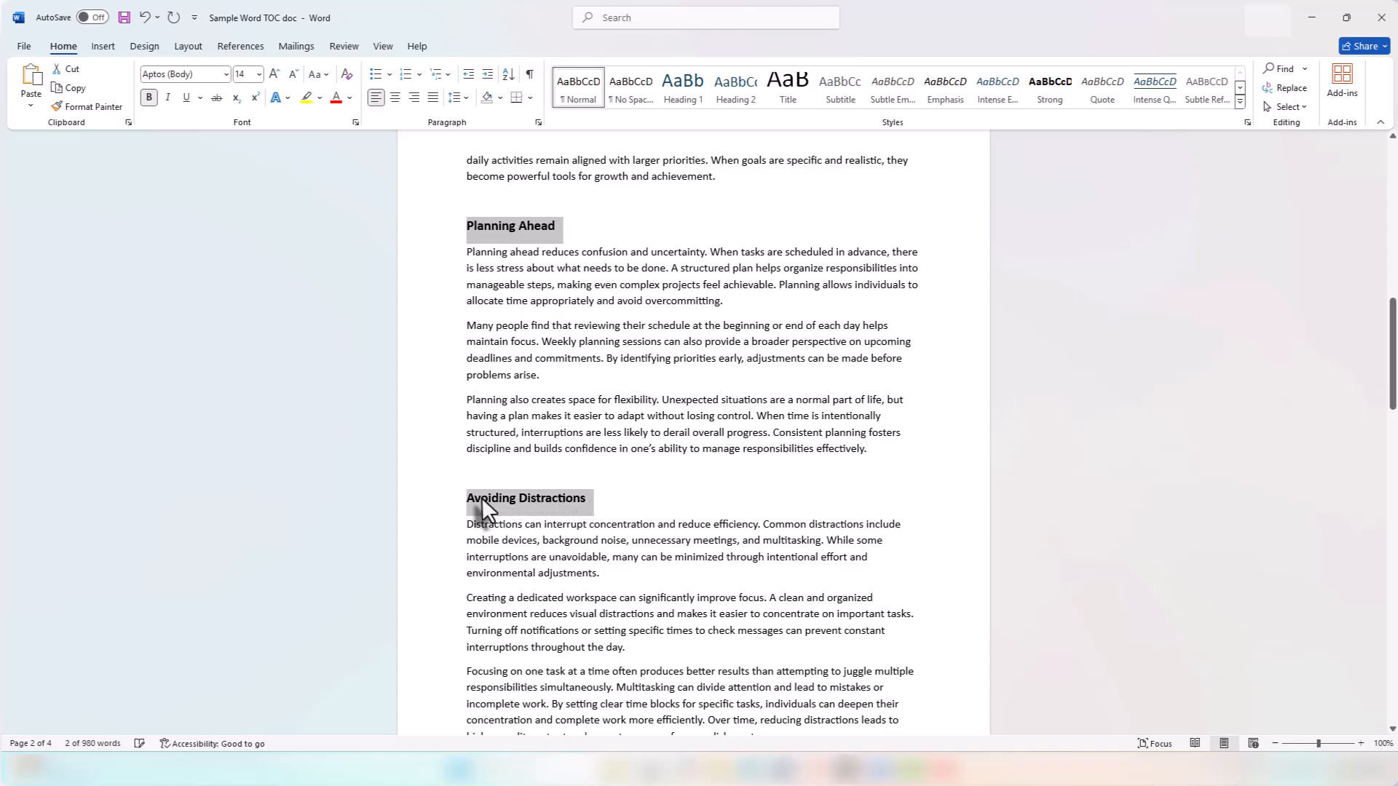
pyautogui.scroll(-13, 793, 586)
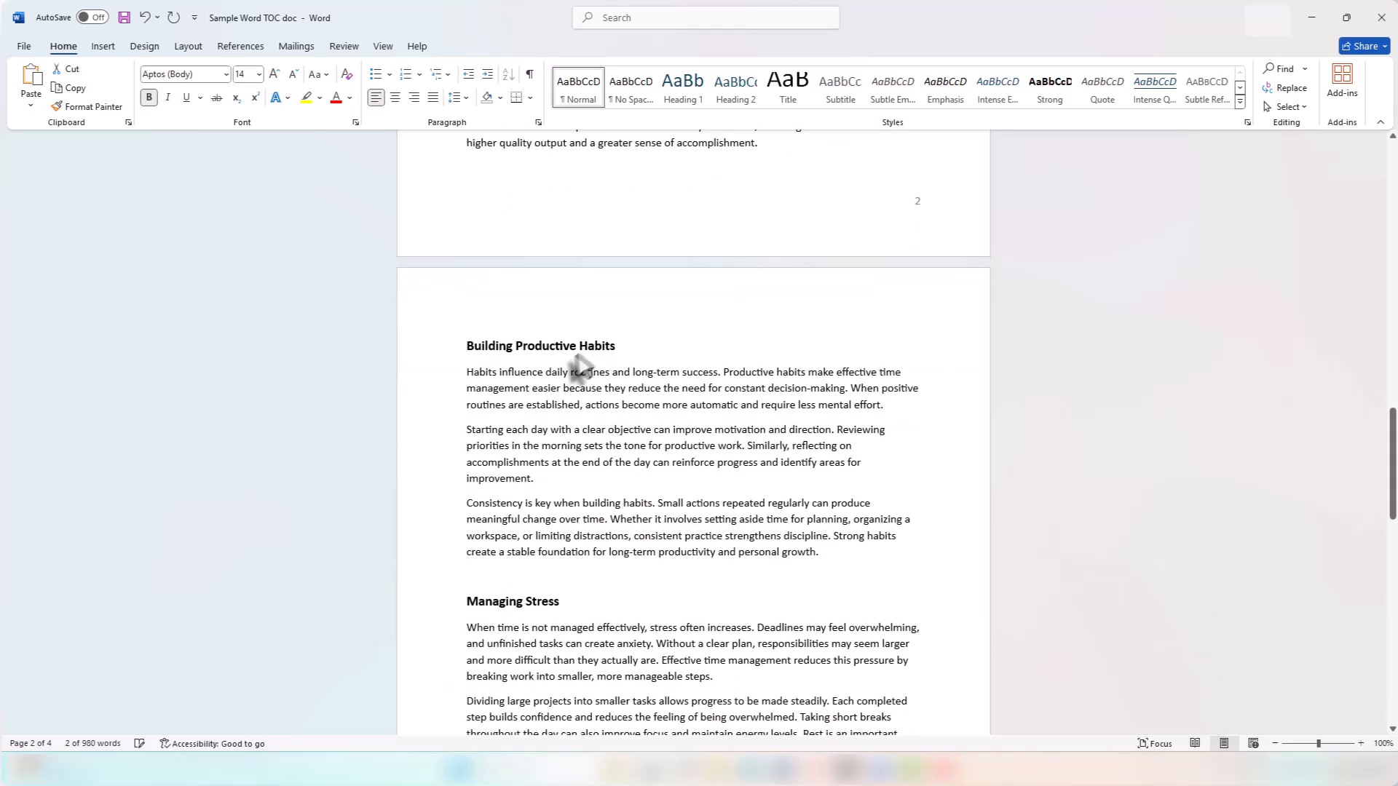
pyautogui.moveTo(609, 356); pyautogui.dragTo(474, 357)
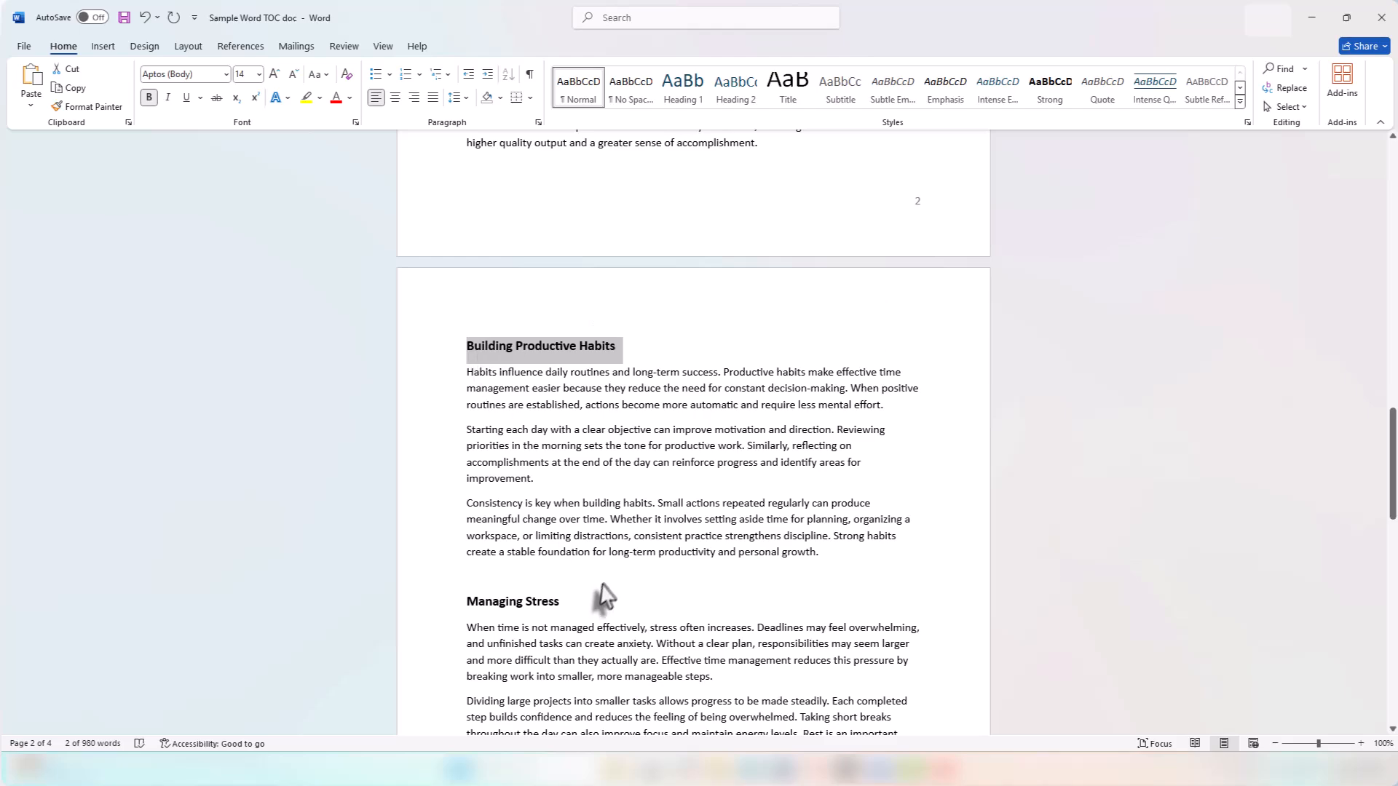
pyautogui.scroll(-4, 590, 575)
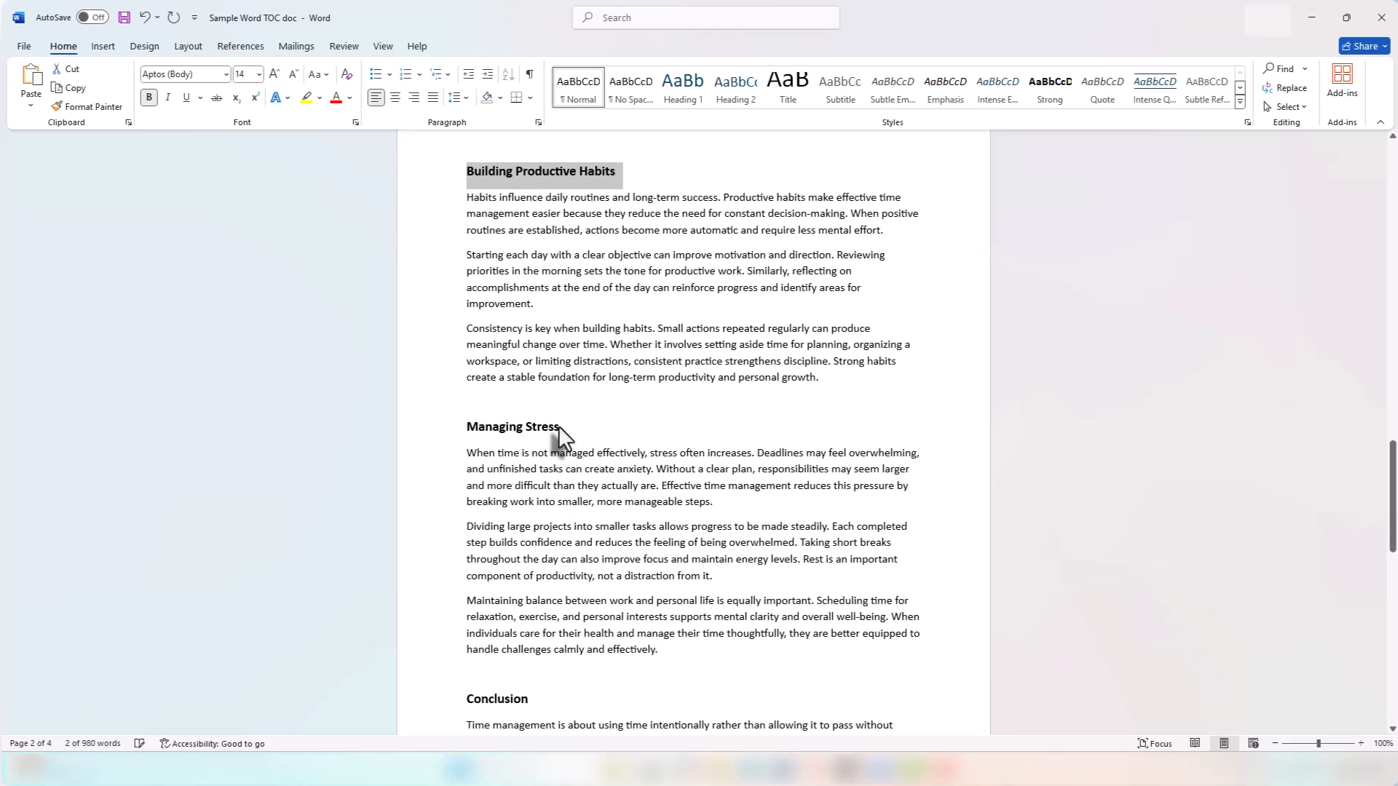
pyautogui.moveTo(558, 426); pyautogui.dragTo(489, 425)
pyautogui.moveTo(535, 701); pyautogui.dragTo(468, 701)
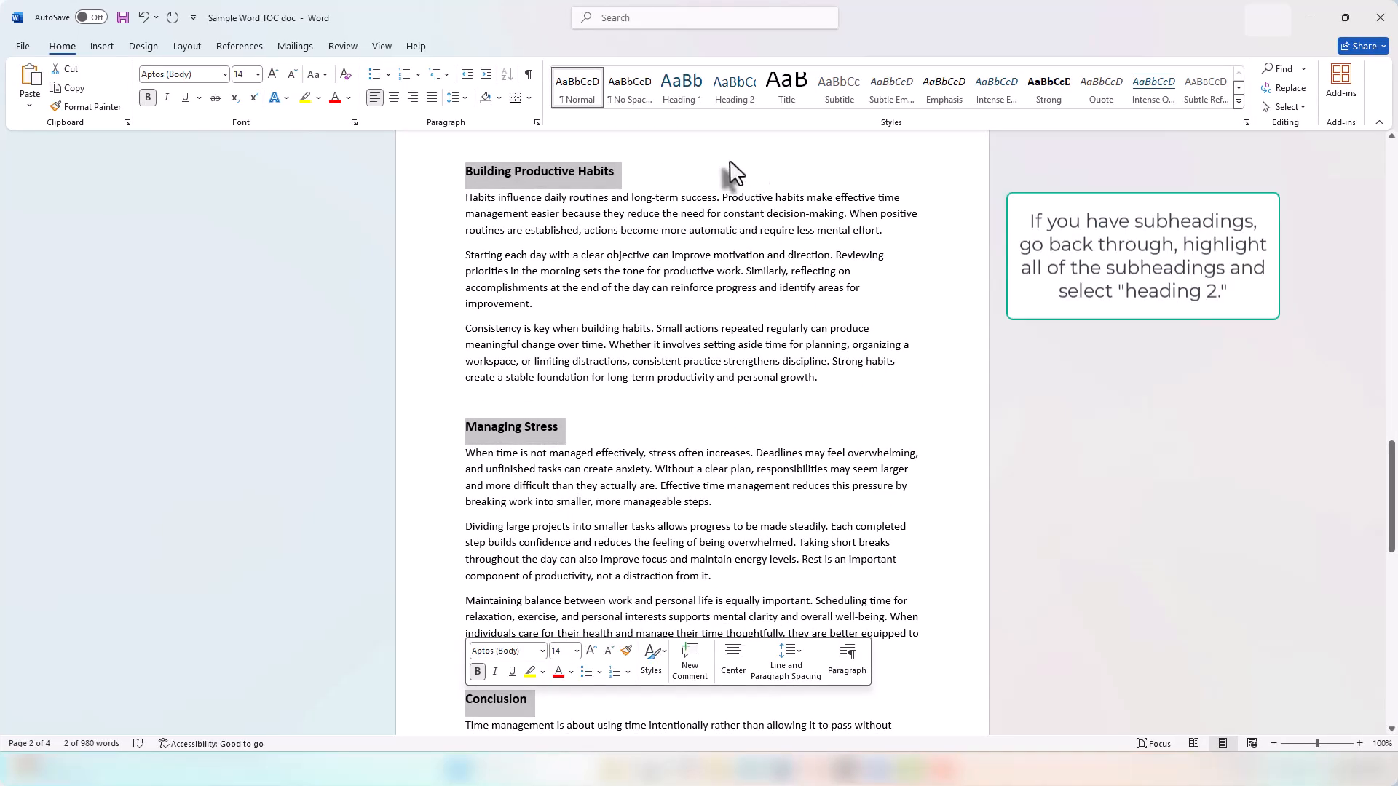
pyautogui.click(683, 94)
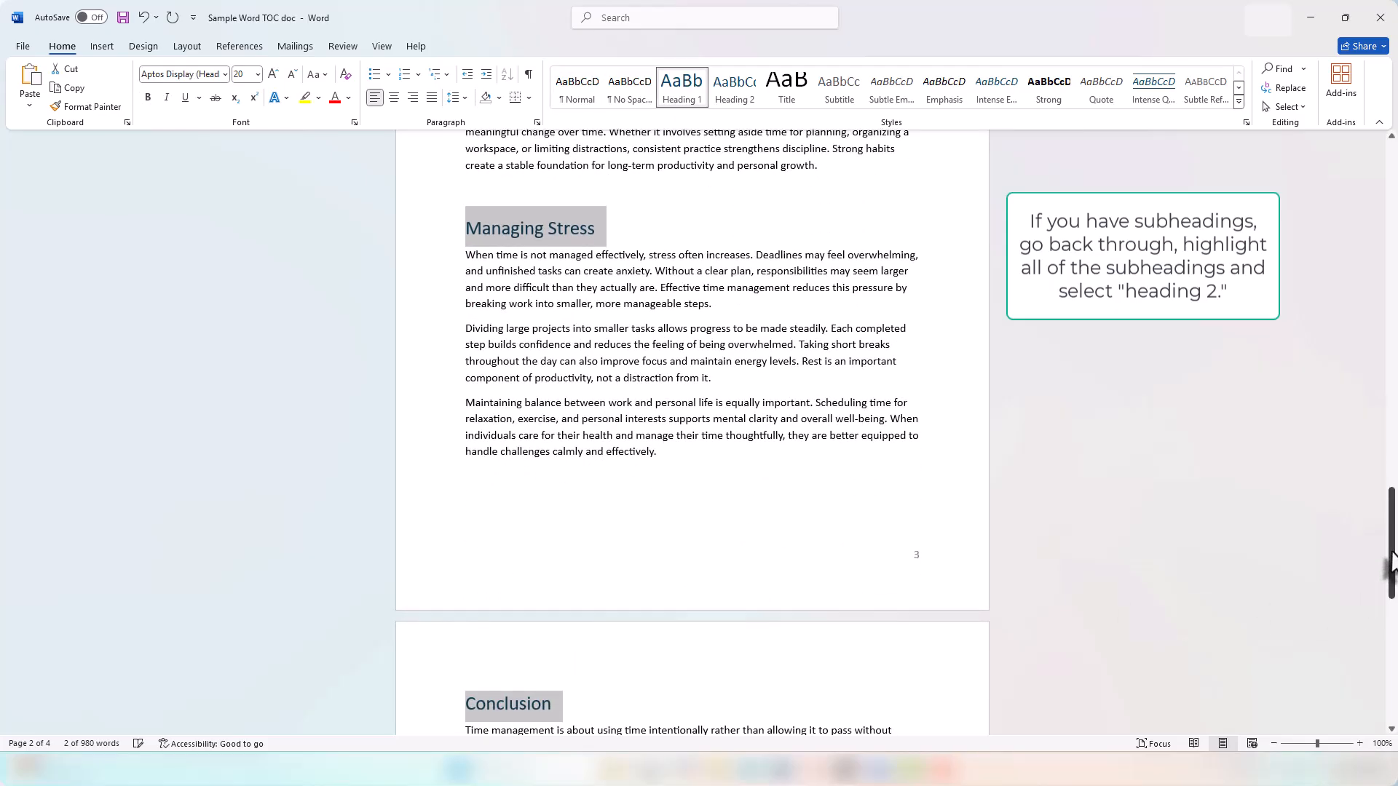
# Try inserting the Automatic Table 2 table of contents with the headings still selected, and undo the insertion
pyautogui.moveTo(1390, 559); pyautogui.dragTo(1393, 216)
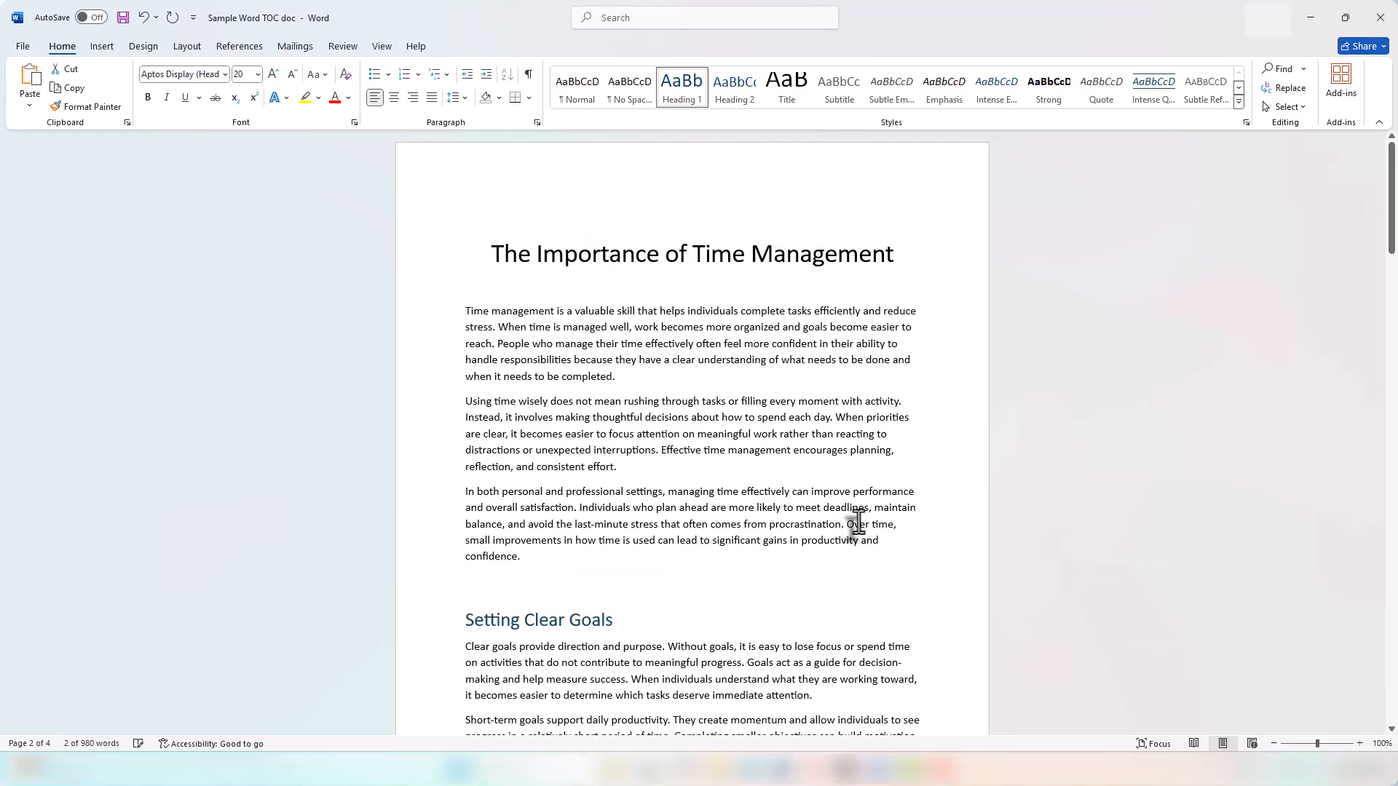
pyautogui.click(244, 48)
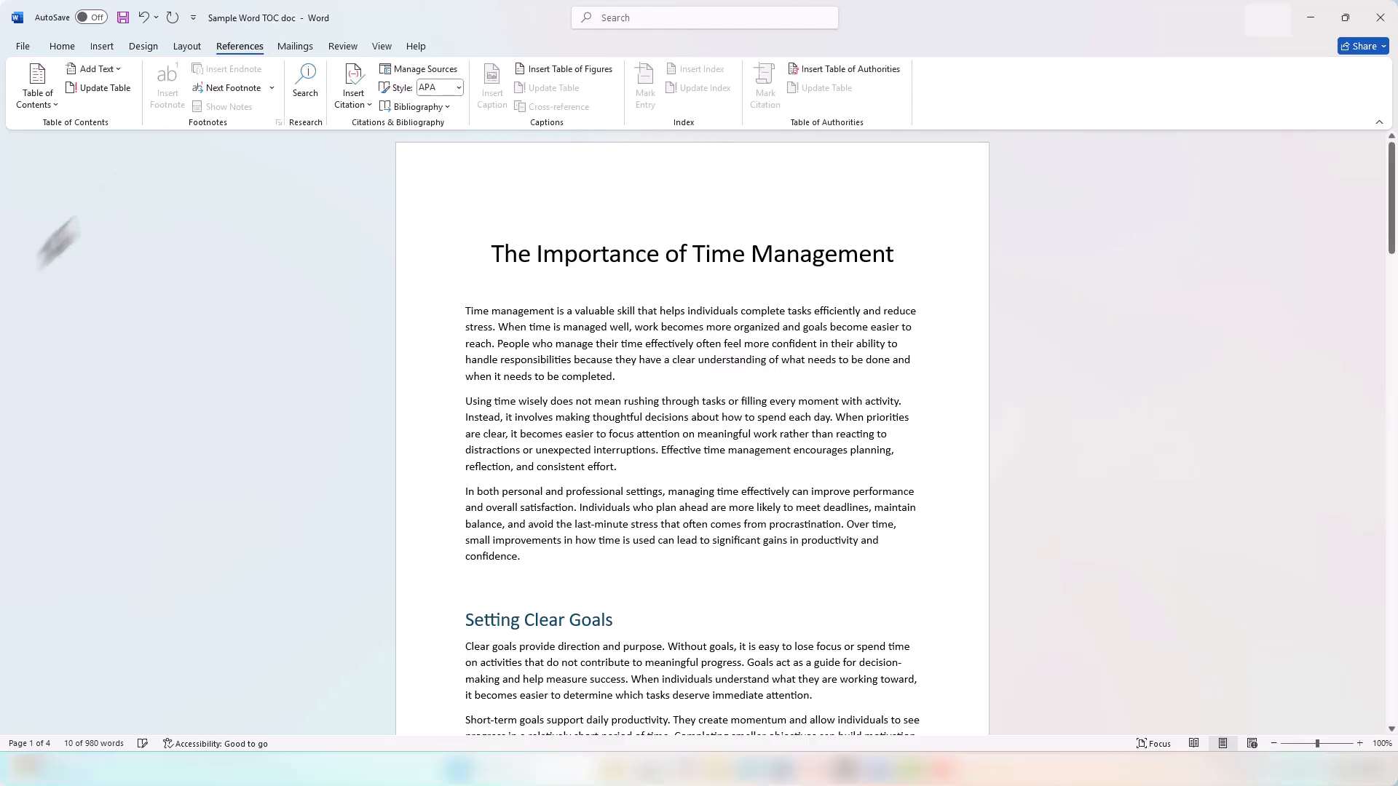
pyautogui.click(38, 100)
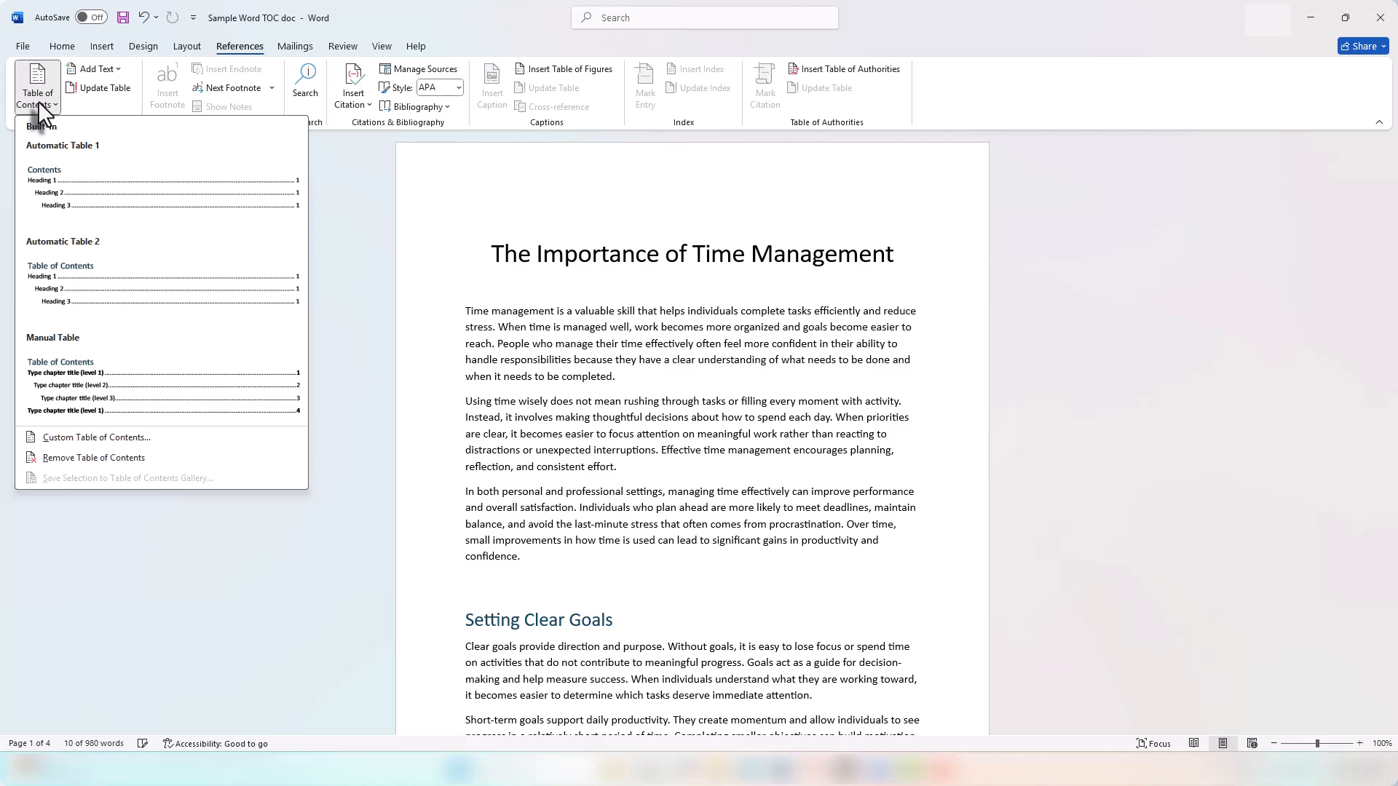
pyautogui.click(89, 291)
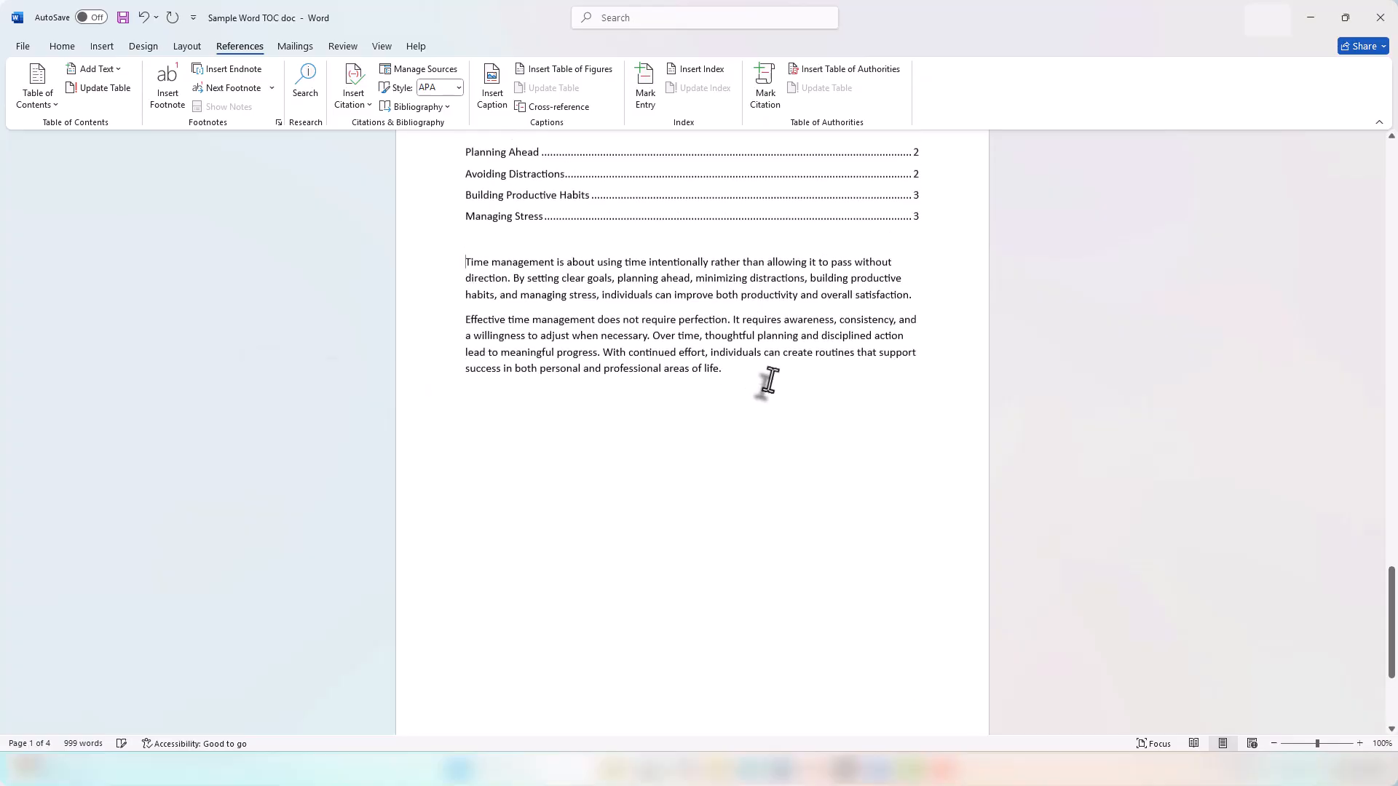
pyautogui.scroll(5, 771, 386)
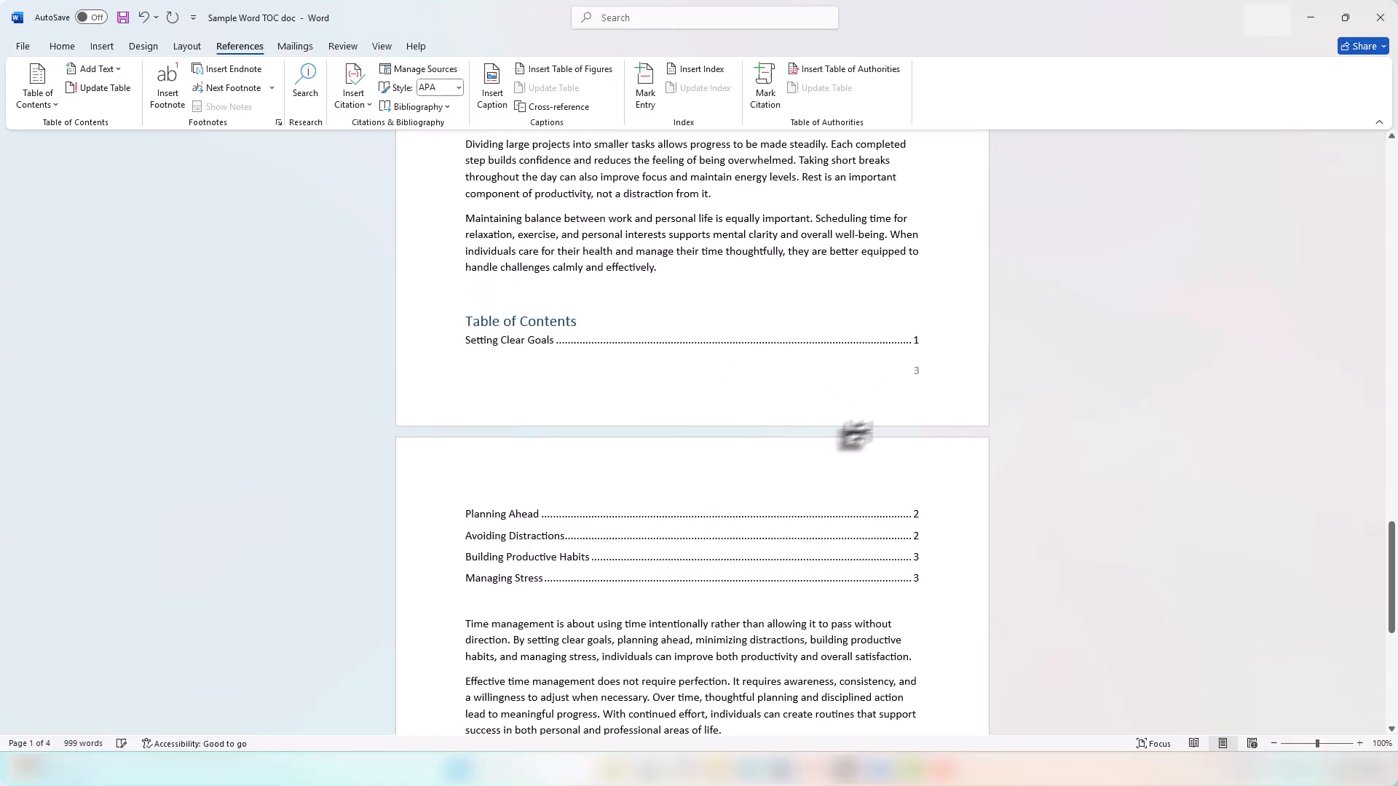
pyautogui.hotkey('ctrl', 'z')
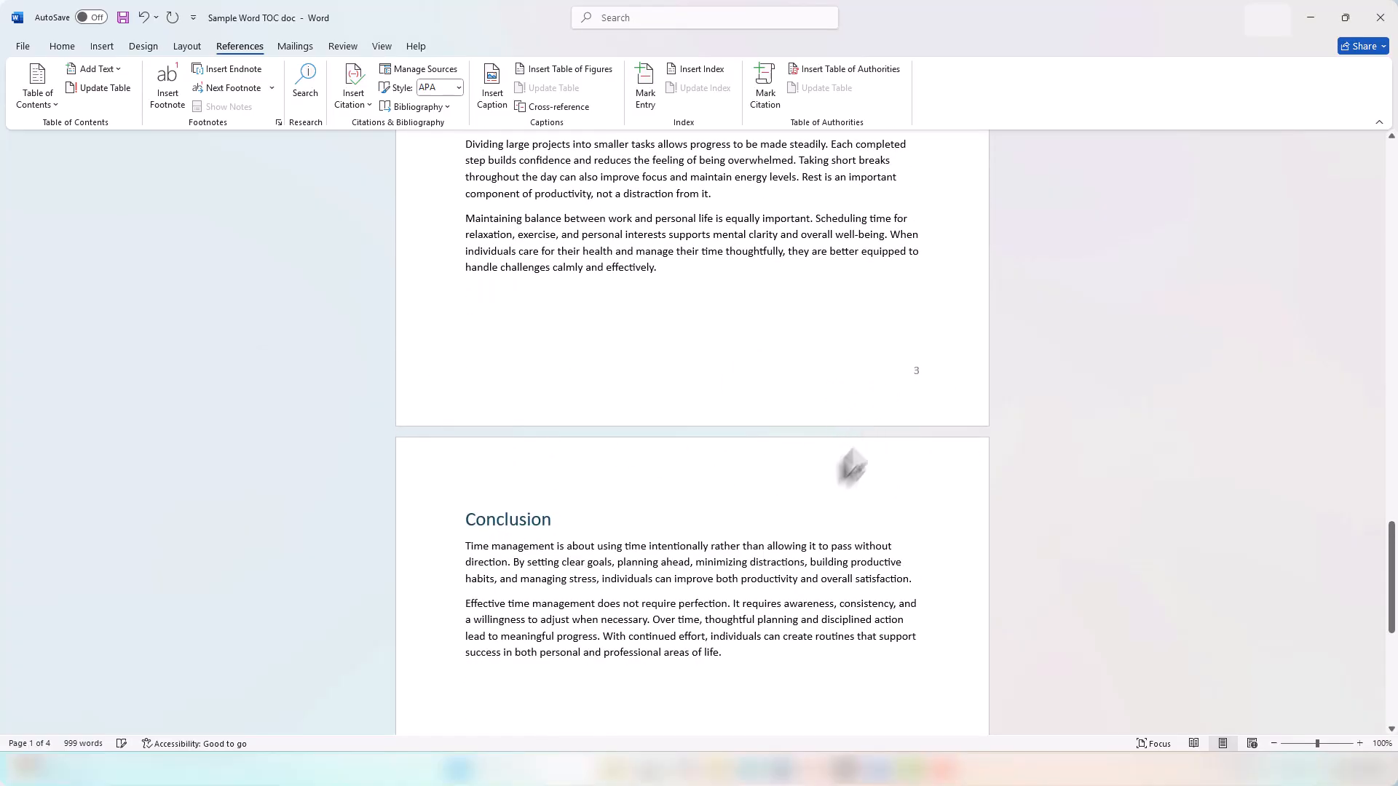
# Insert a blank page at the start of the document, before the title
pyautogui.scroll(3, 808, 495)
pyautogui.scroll(20, 807, 495)
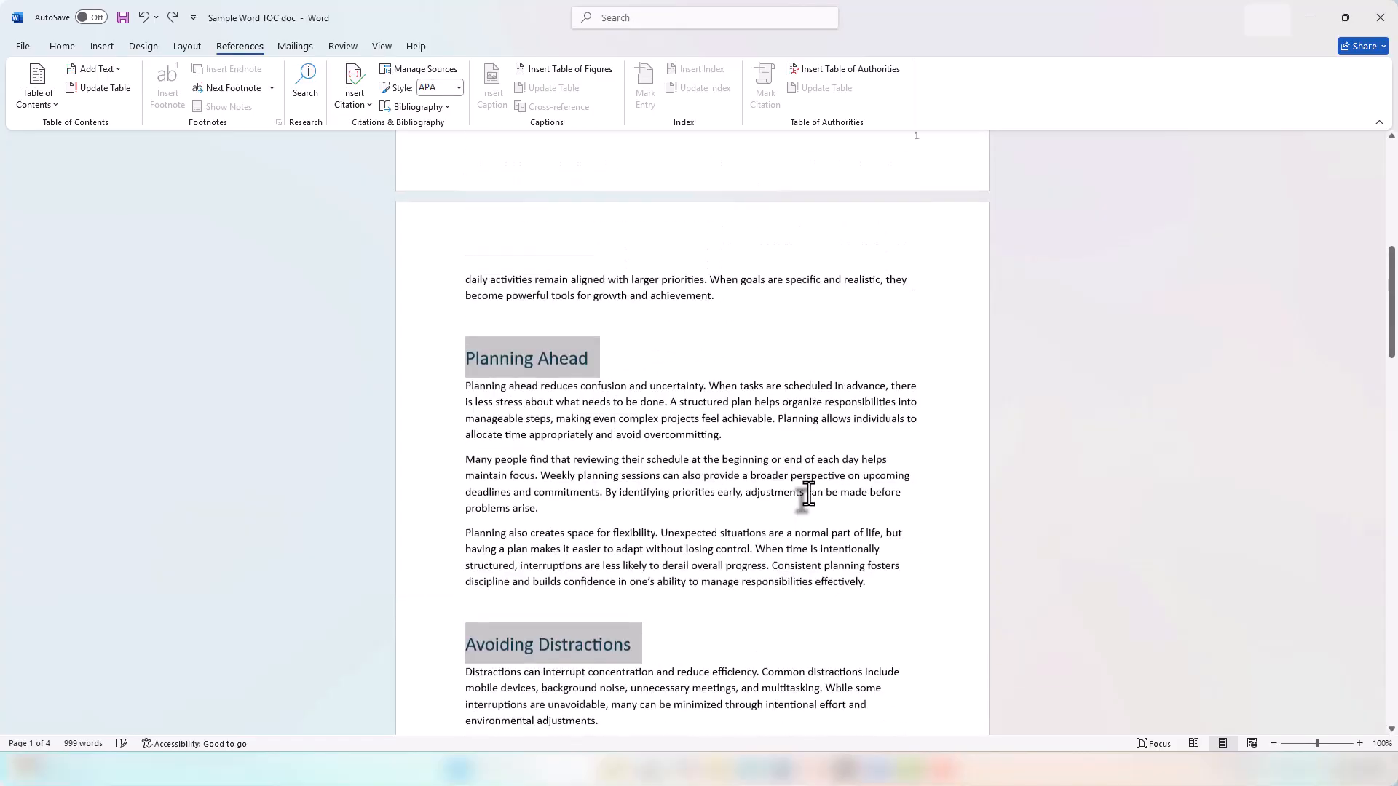
pyautogui.scroll(4, 806, 493)
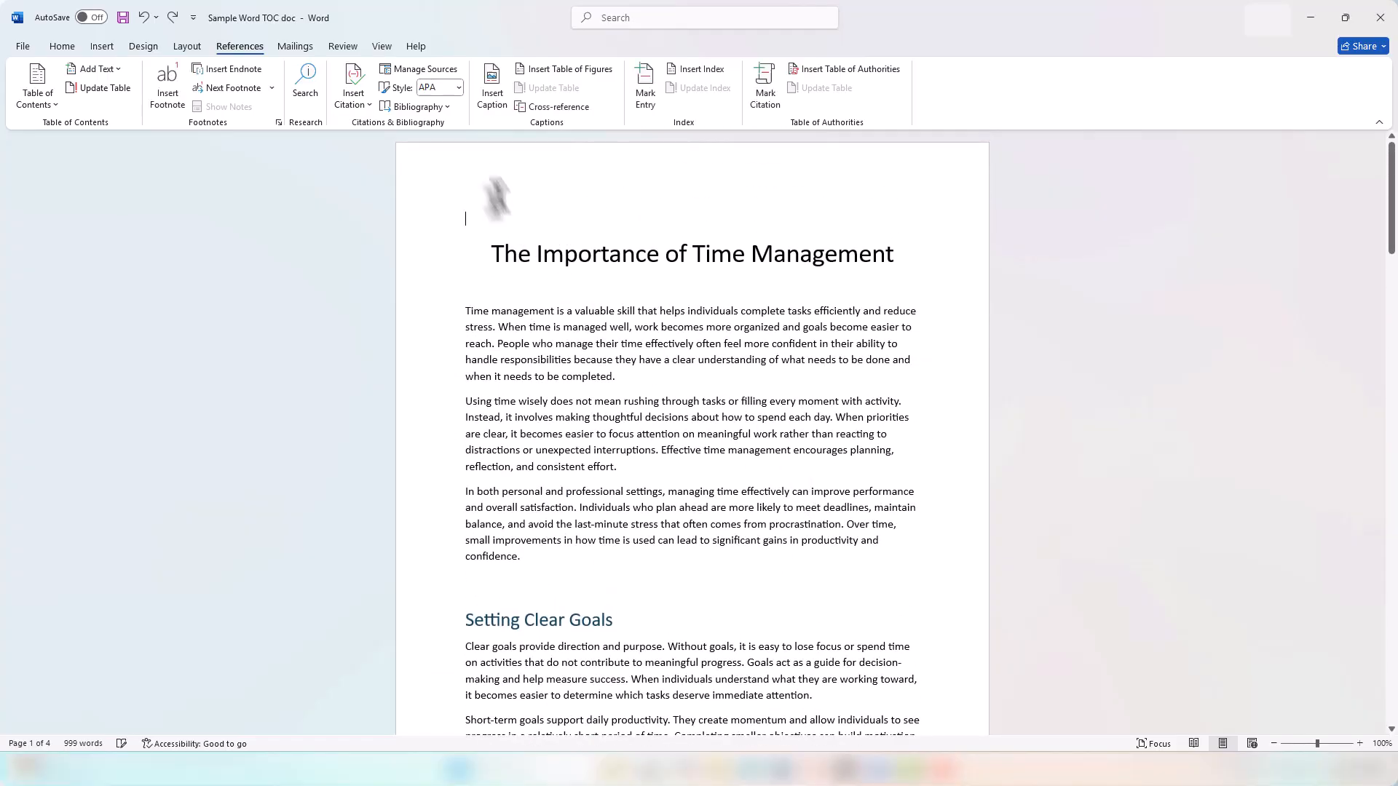
pyautogui.click(101, 47)
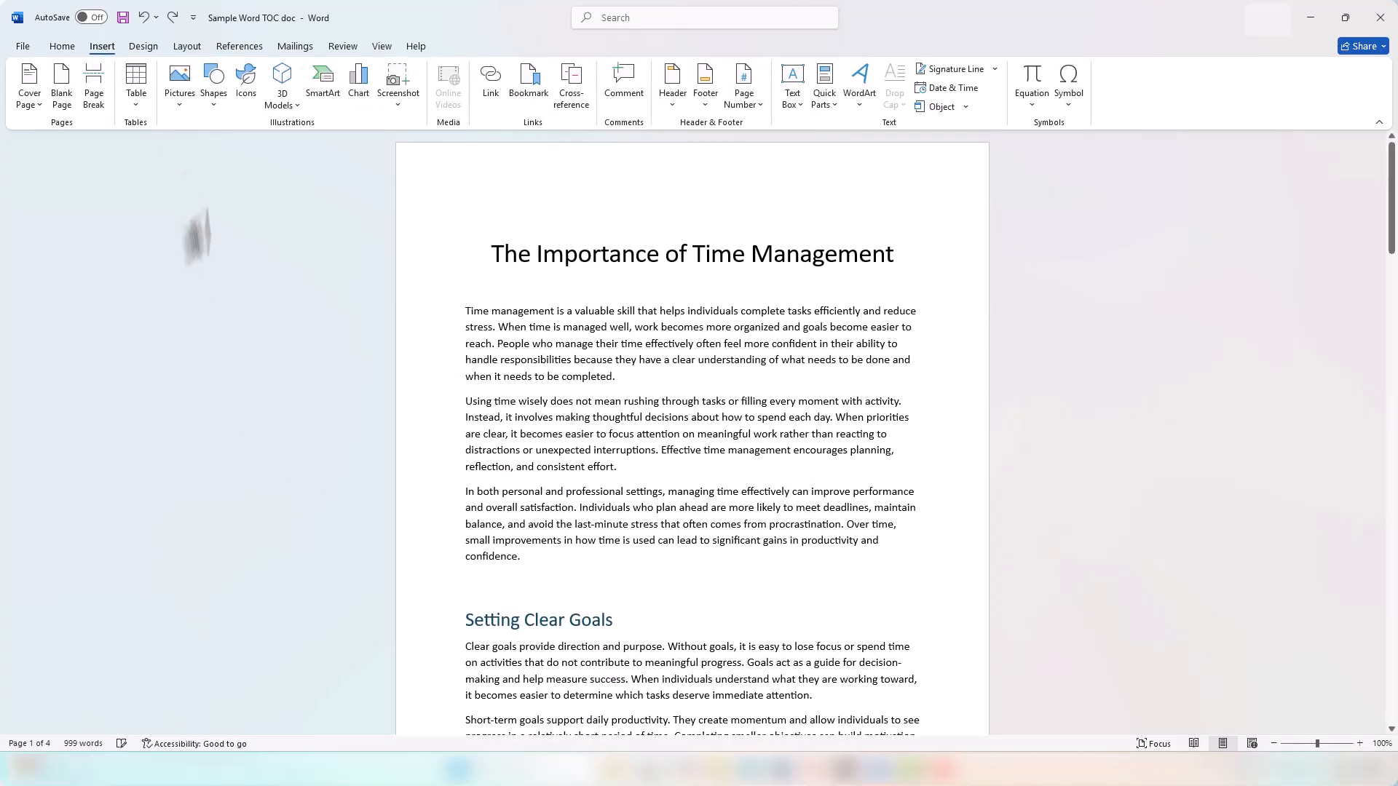
pyautogui.click(62, 84)
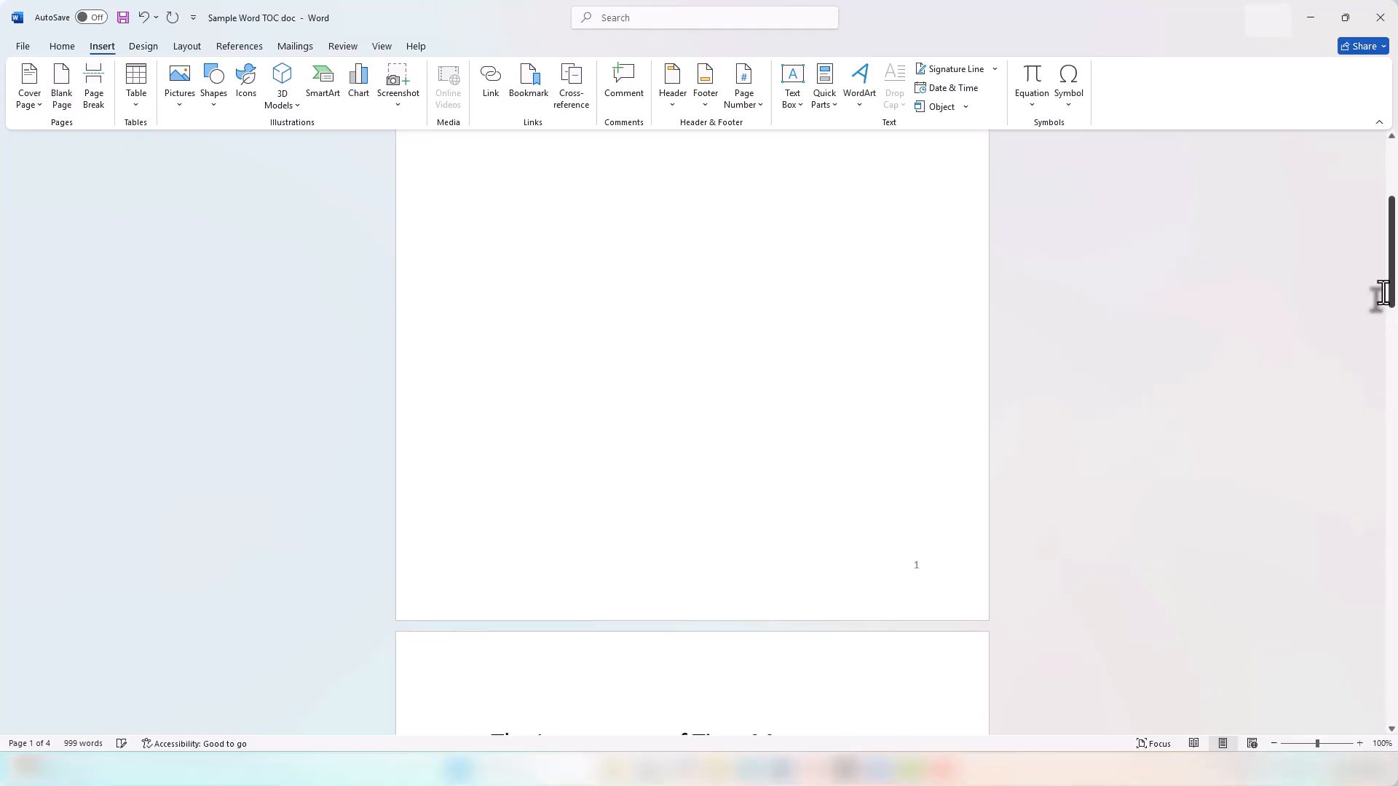
# Insert an Automatic Table 2 table of contents on the blank first page
pyautogui.click(493, 200)
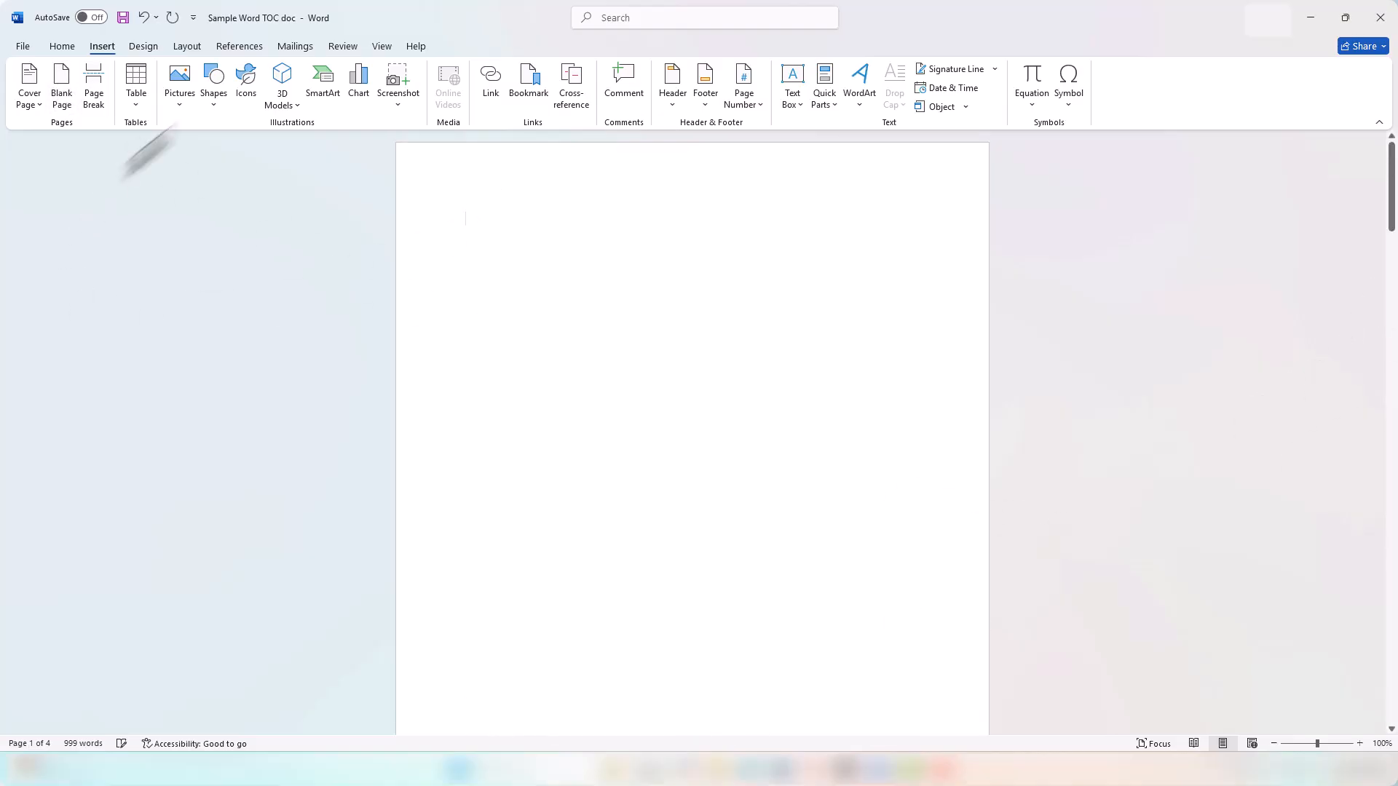
pyautogui.click(234, 46)
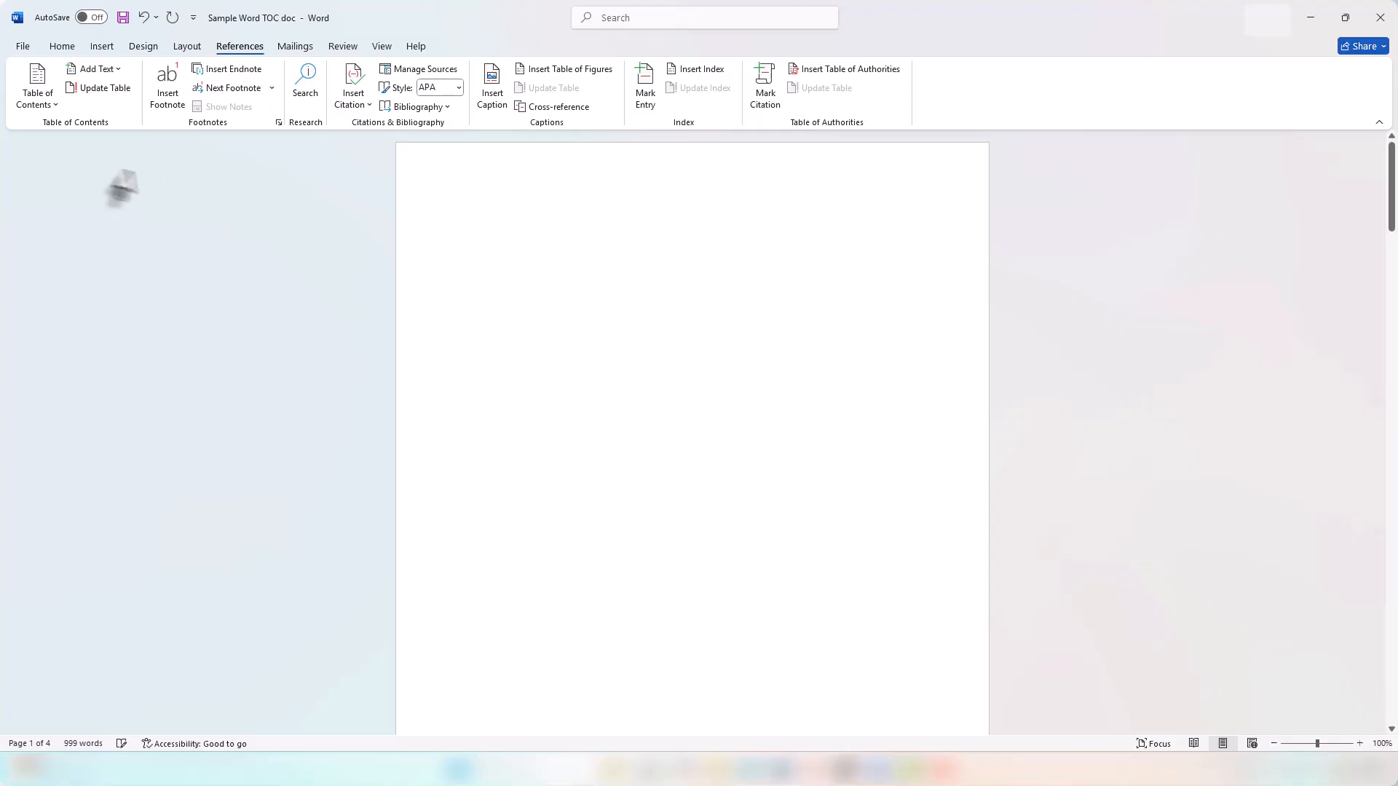
pyautogui.click(32, 96)
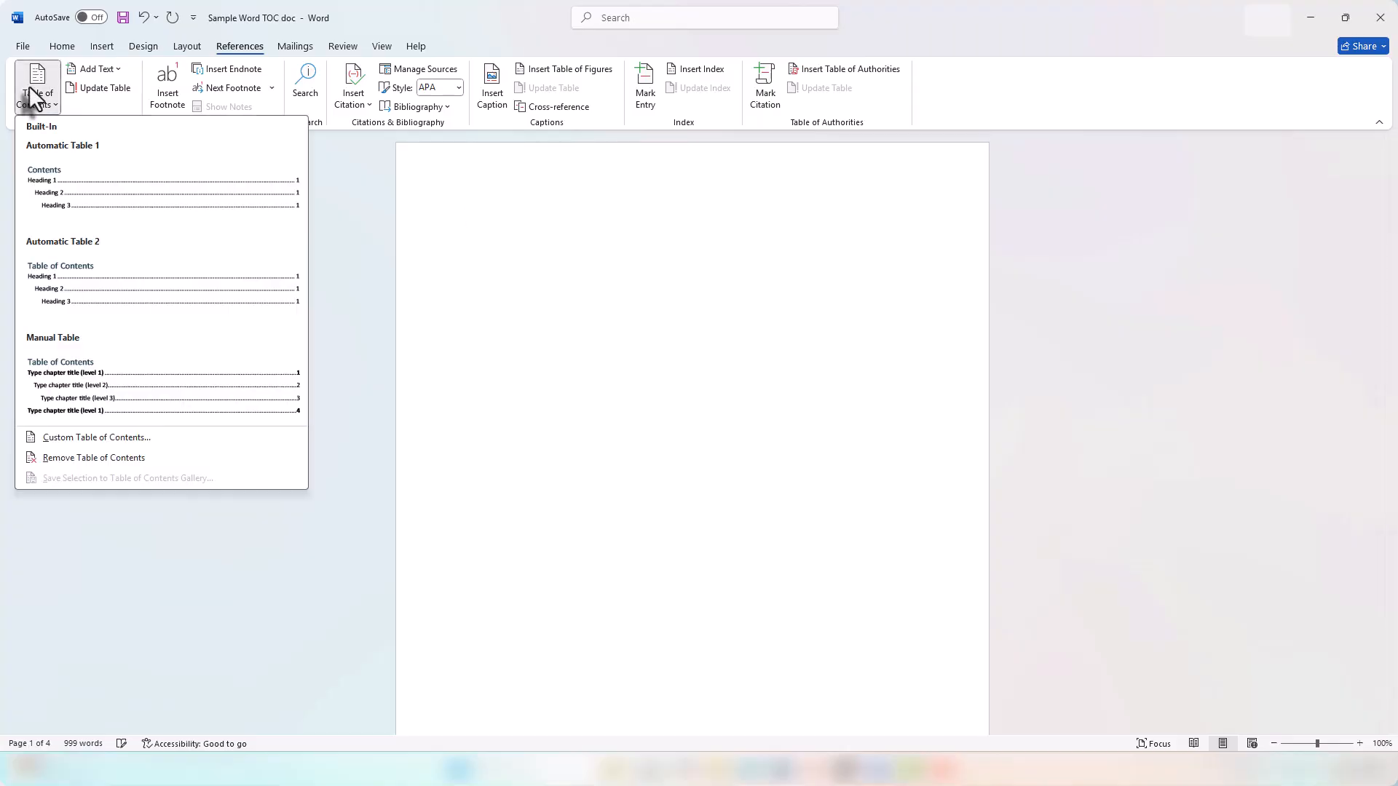
pyautogui.click(85, 294)
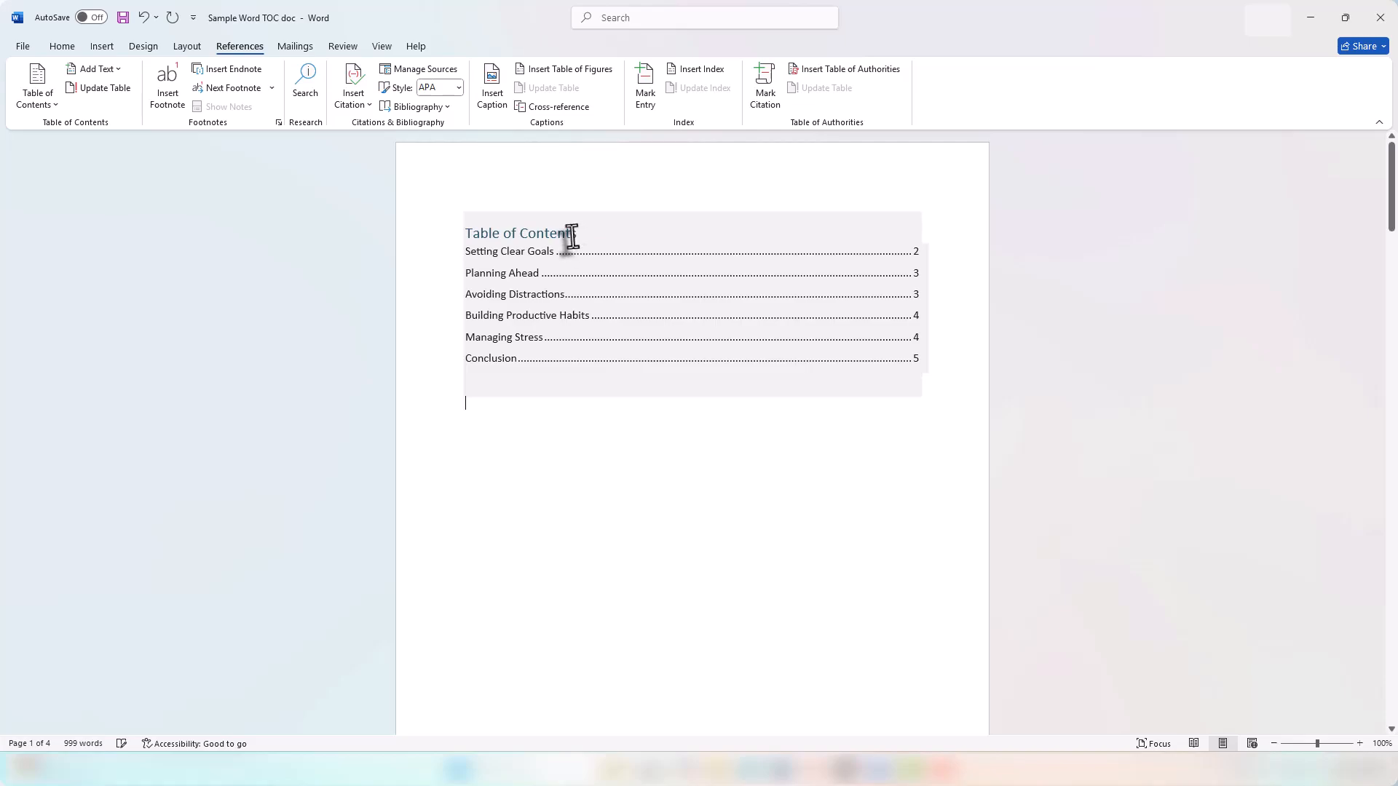
# Replace the "Table of Contents" title with "CHAPTERS"
pyautogui.moveTo(579, 233); pyautogui.dragTo(469, 233)
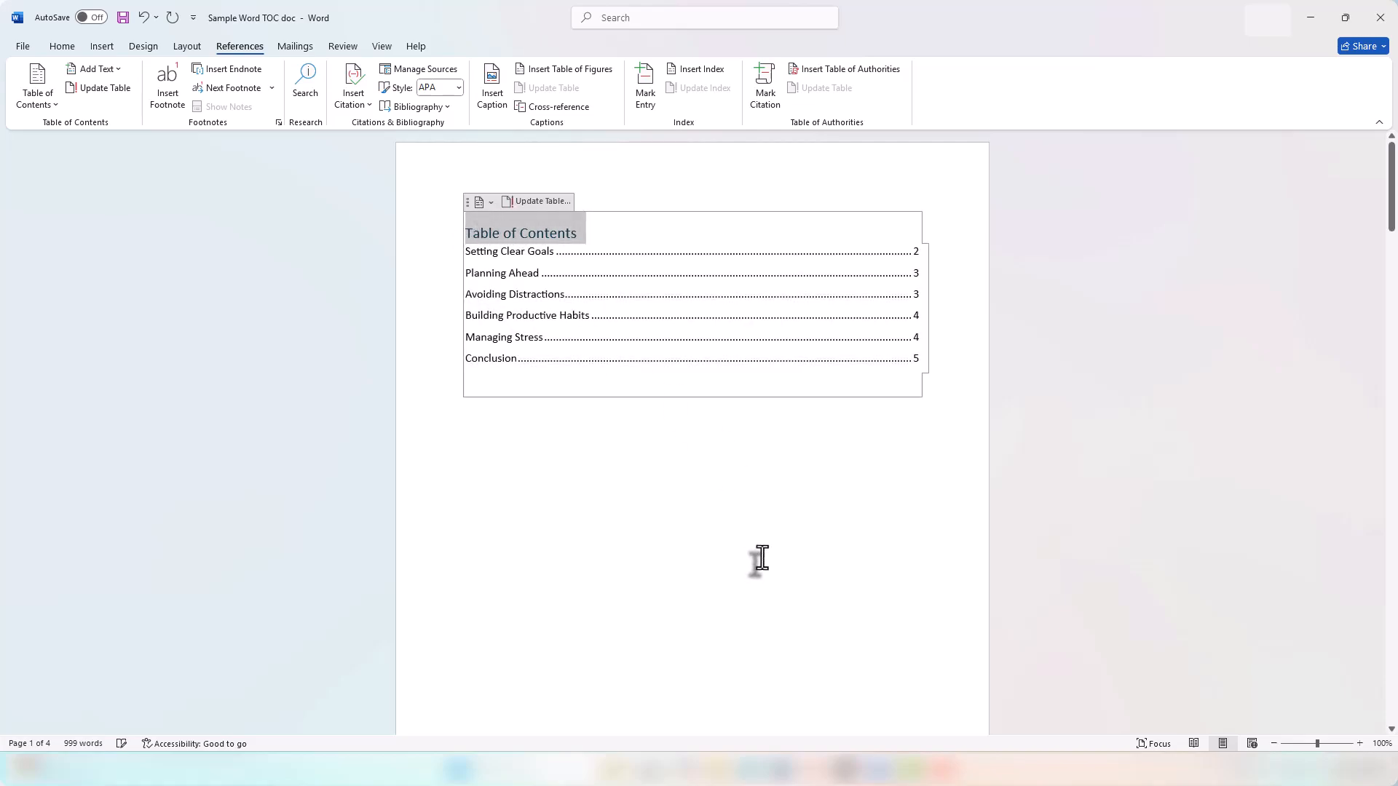
pyautogui.write('CHAPTERS')
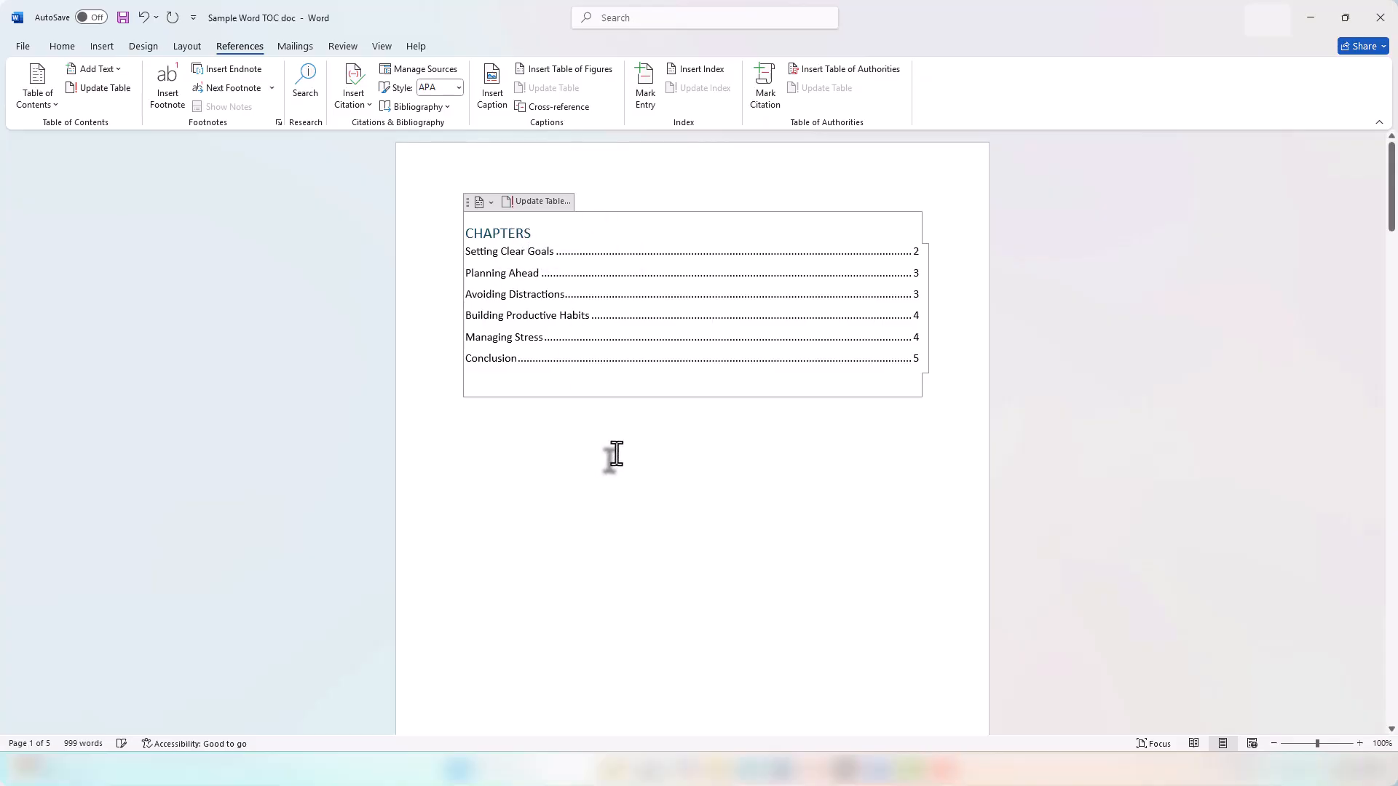
# Shorten the first entry to "Goals" directly in the table of contents
pyautogui.press('Delete')
pyautogui.press('Delete')
pyautogui.press('Delete')
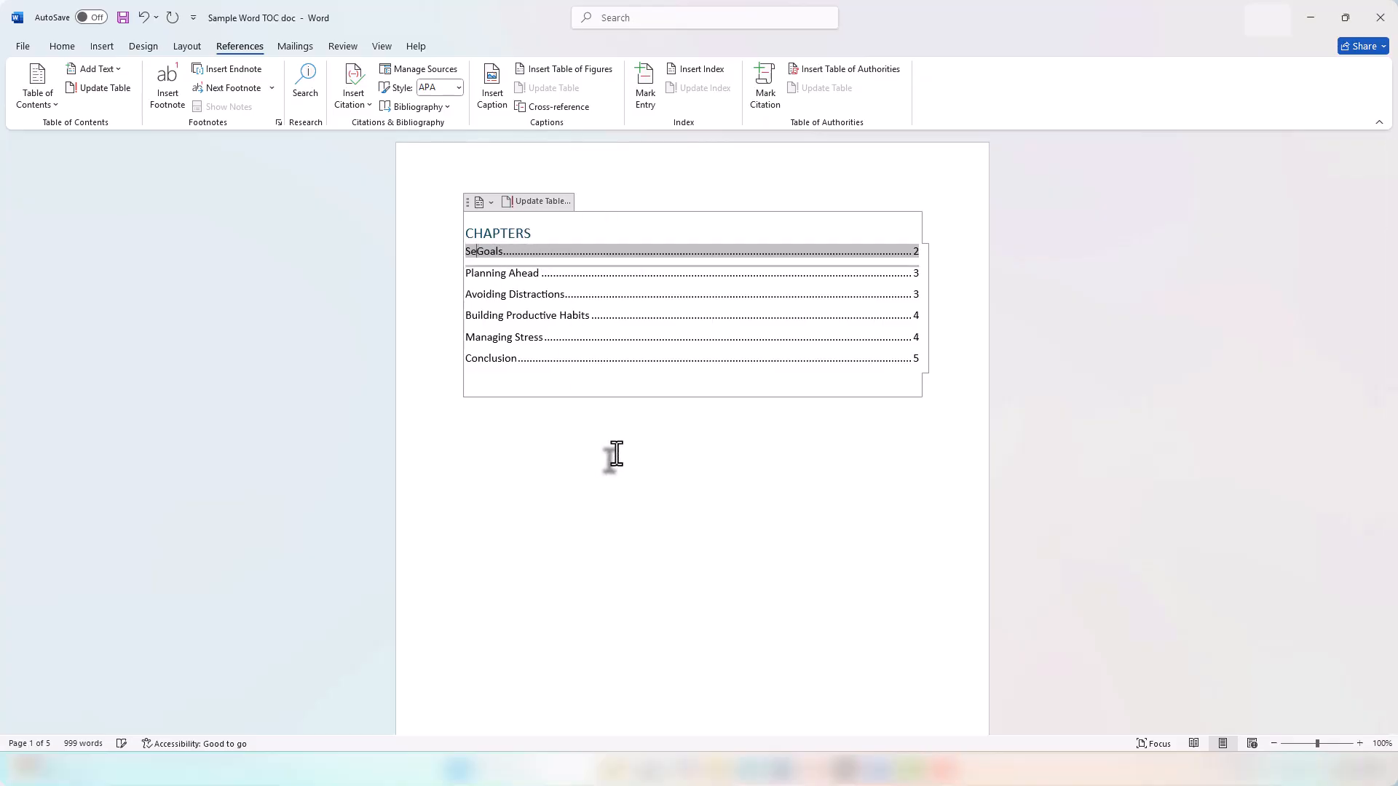
pyautogui.click(778, 670)
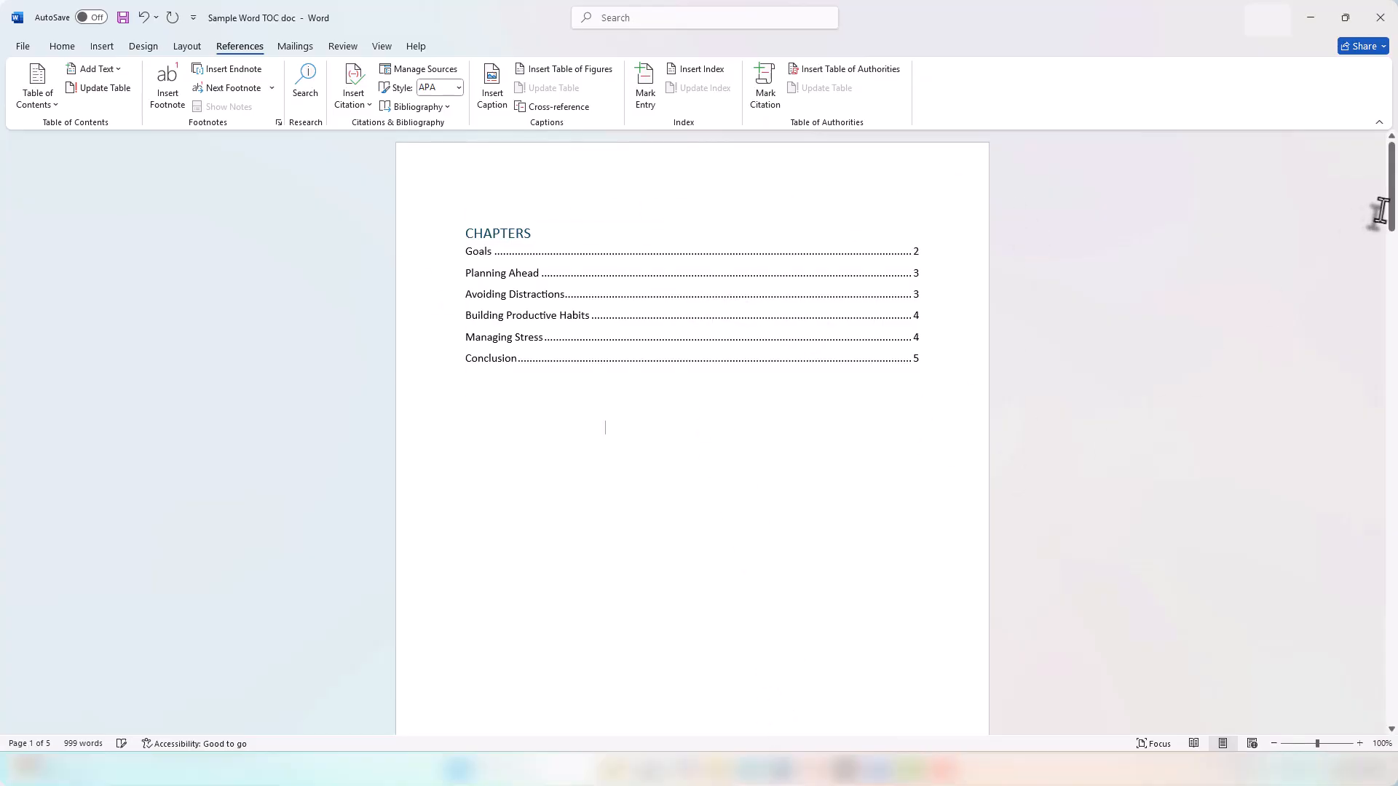
# Update the entire table of contents from the document's headings
pyautogui.click(516, 233)
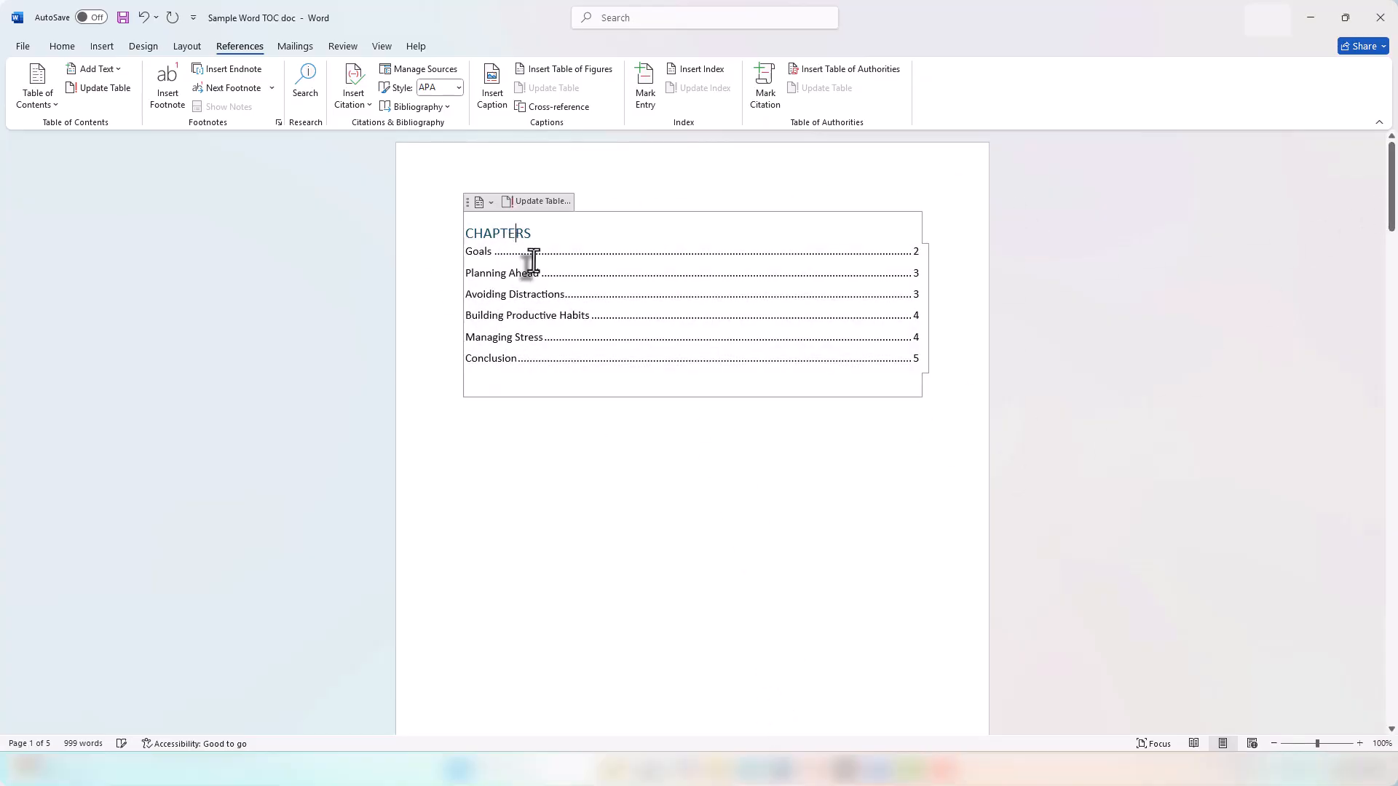
pyautogui.click(536, 208)
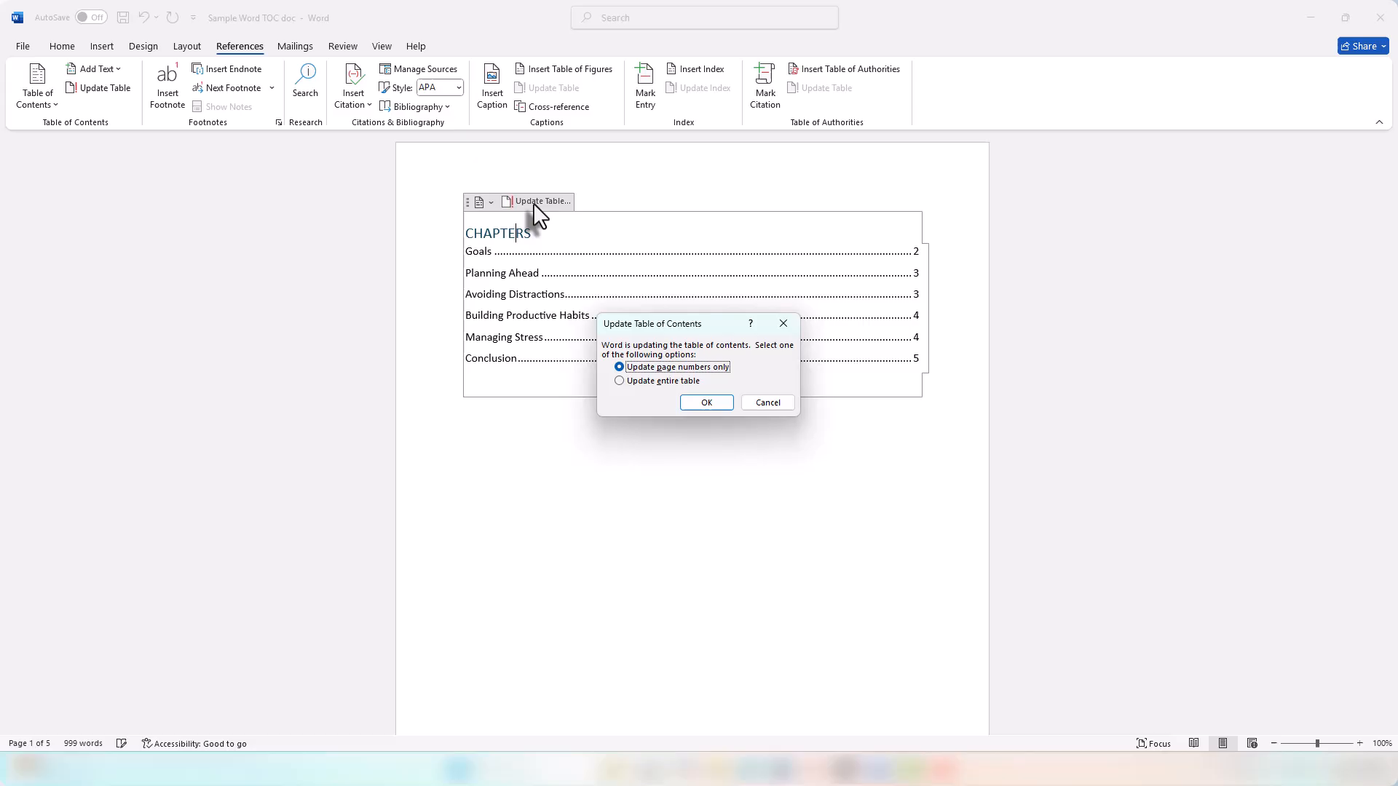
pyautogui.click(619, 381)
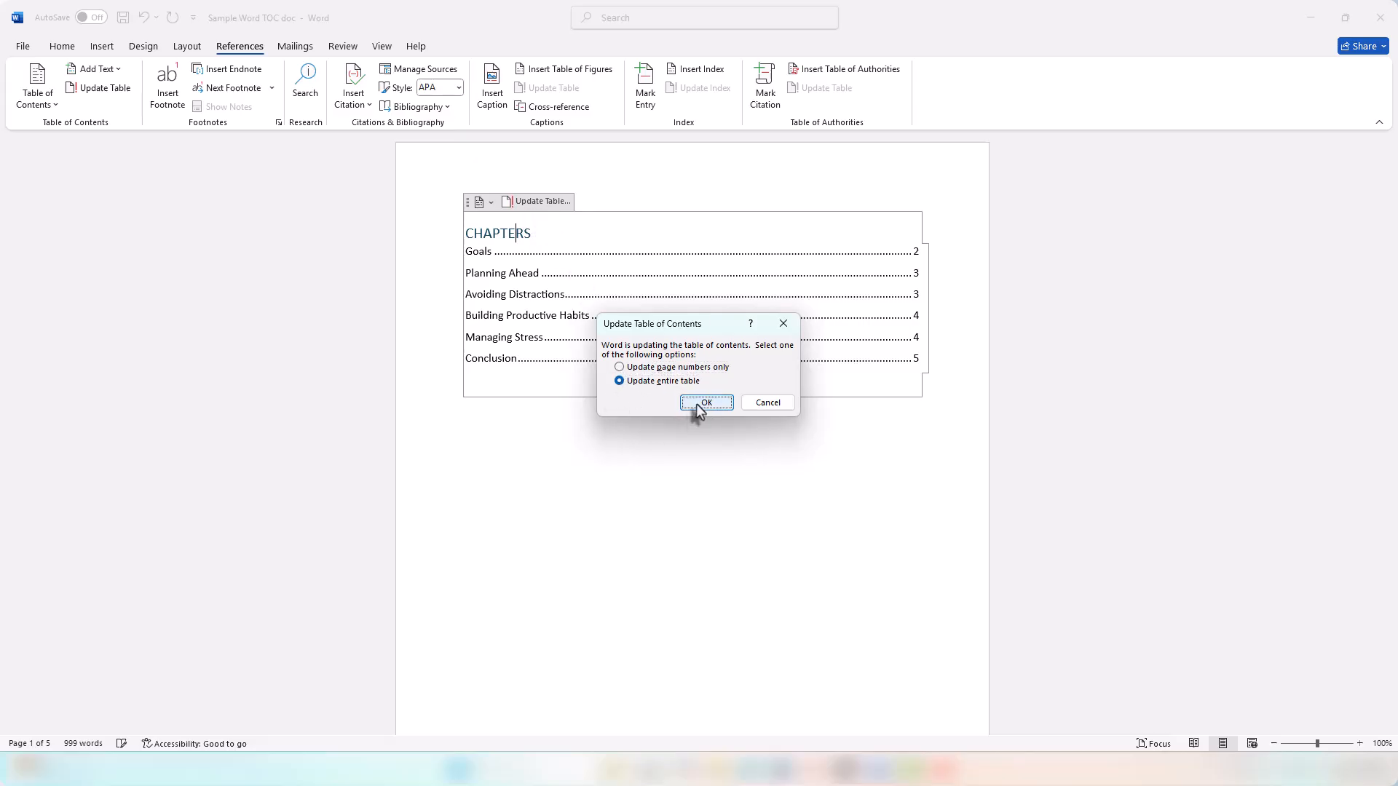
pyautogui.click(696, 404)
# Shorten the "Setting Clear Goals" heading on page 2 to "Goals"
pyautogui.moveTo(1392, 227); pyautogui.dragTo(1392, 422)
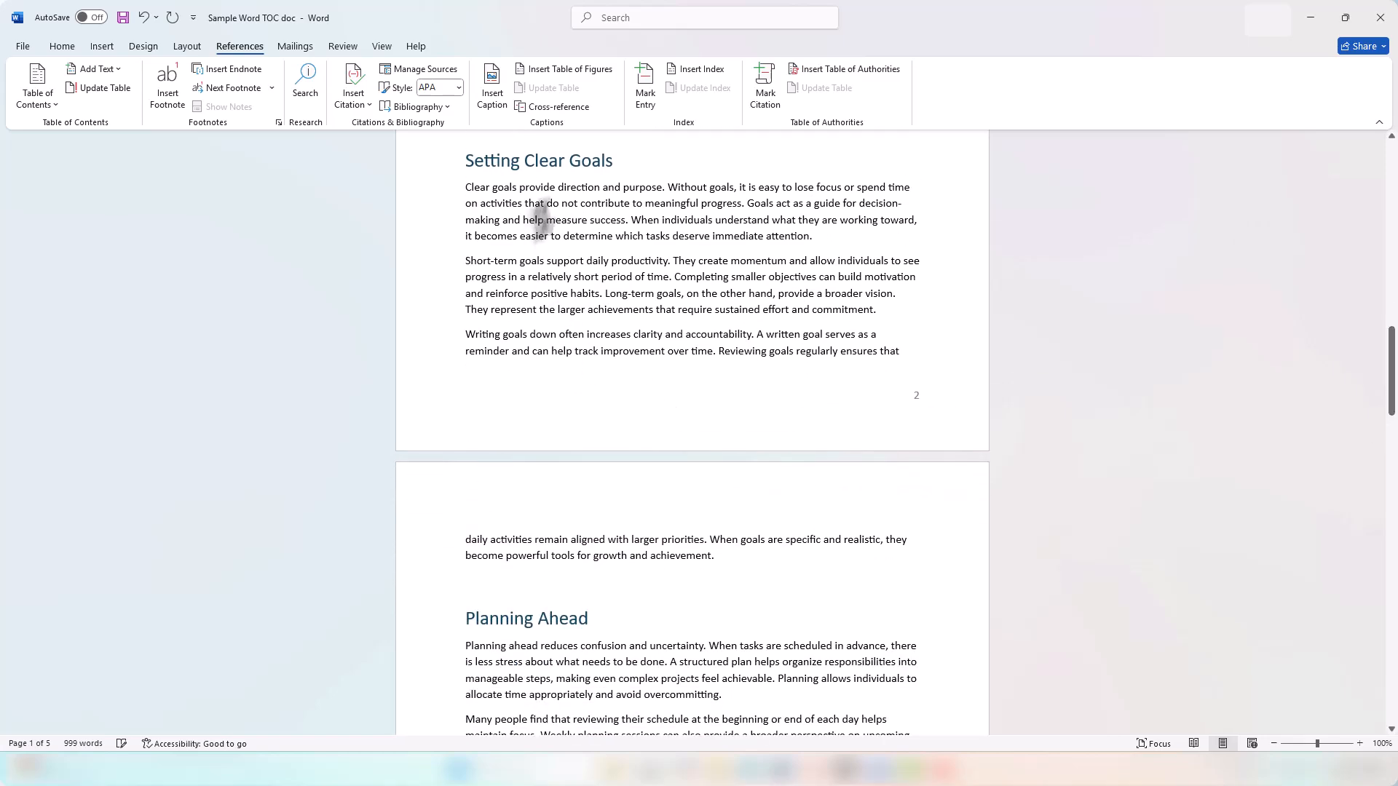
pyautogui.moveTo(551, 163); pyautogui.dragTo(489, 164)
pyautogui.press('Delete')
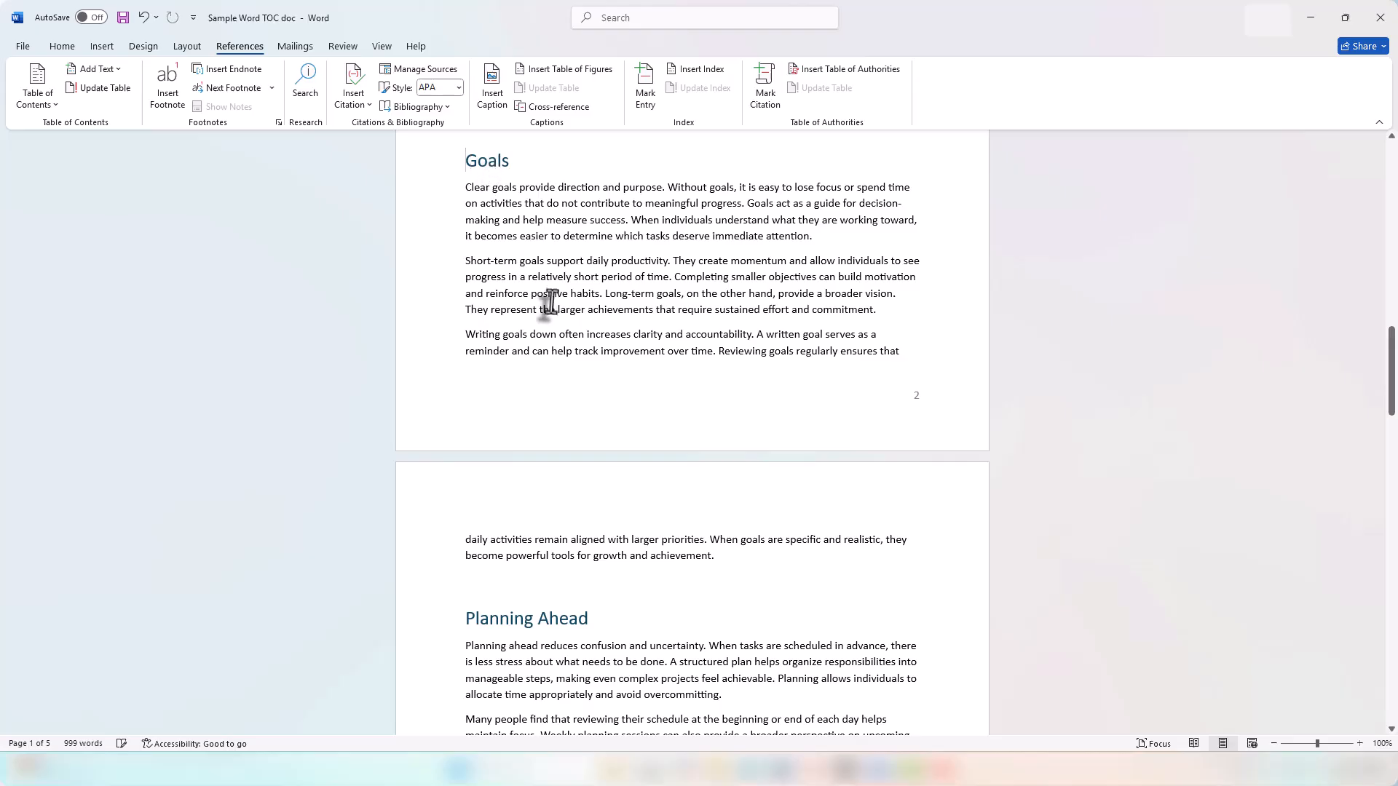
# Update the entire table of contents to pick up the shortened "Goals" heading
pyautogui.moveTo(1390, 383); pyautogui.dragTo(1391, 197)
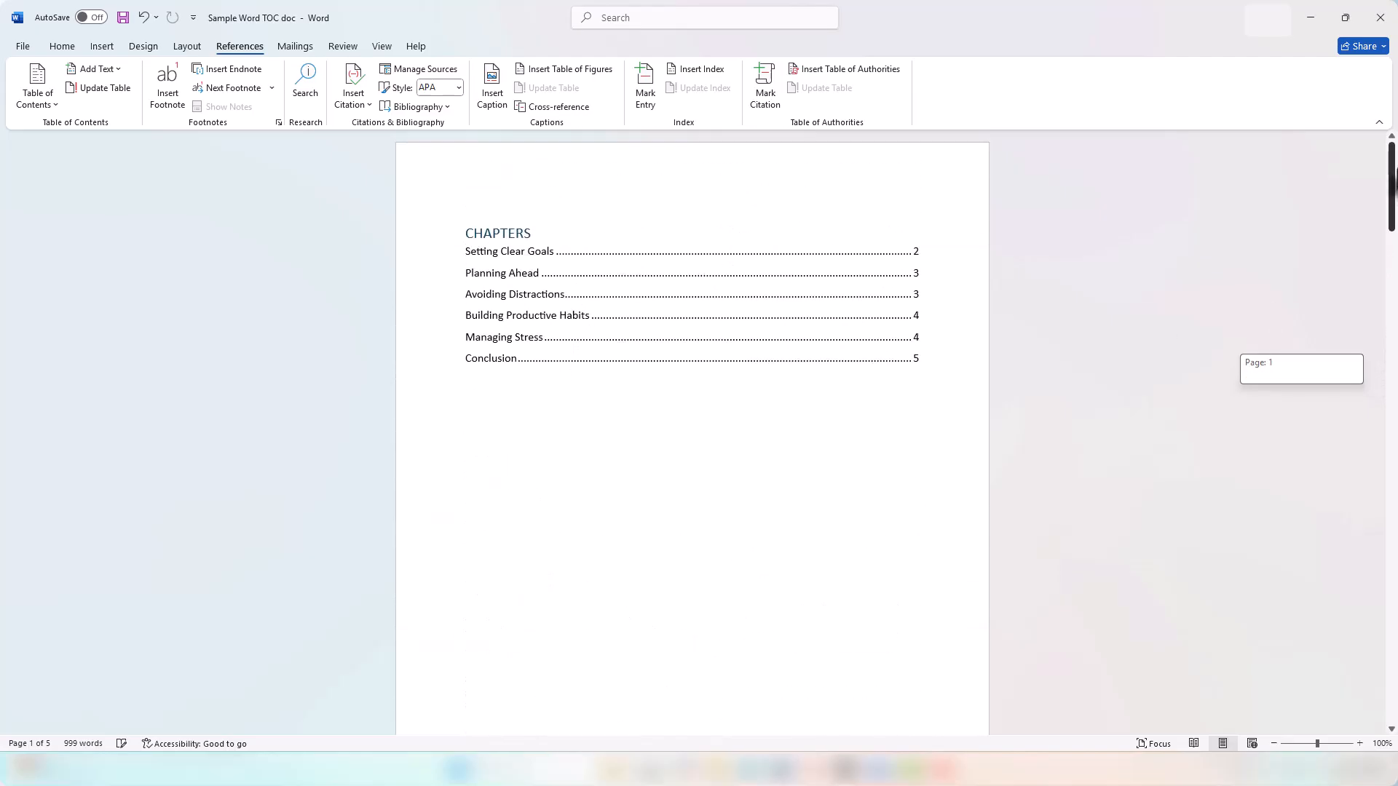
pyautogui.click(594, 342)
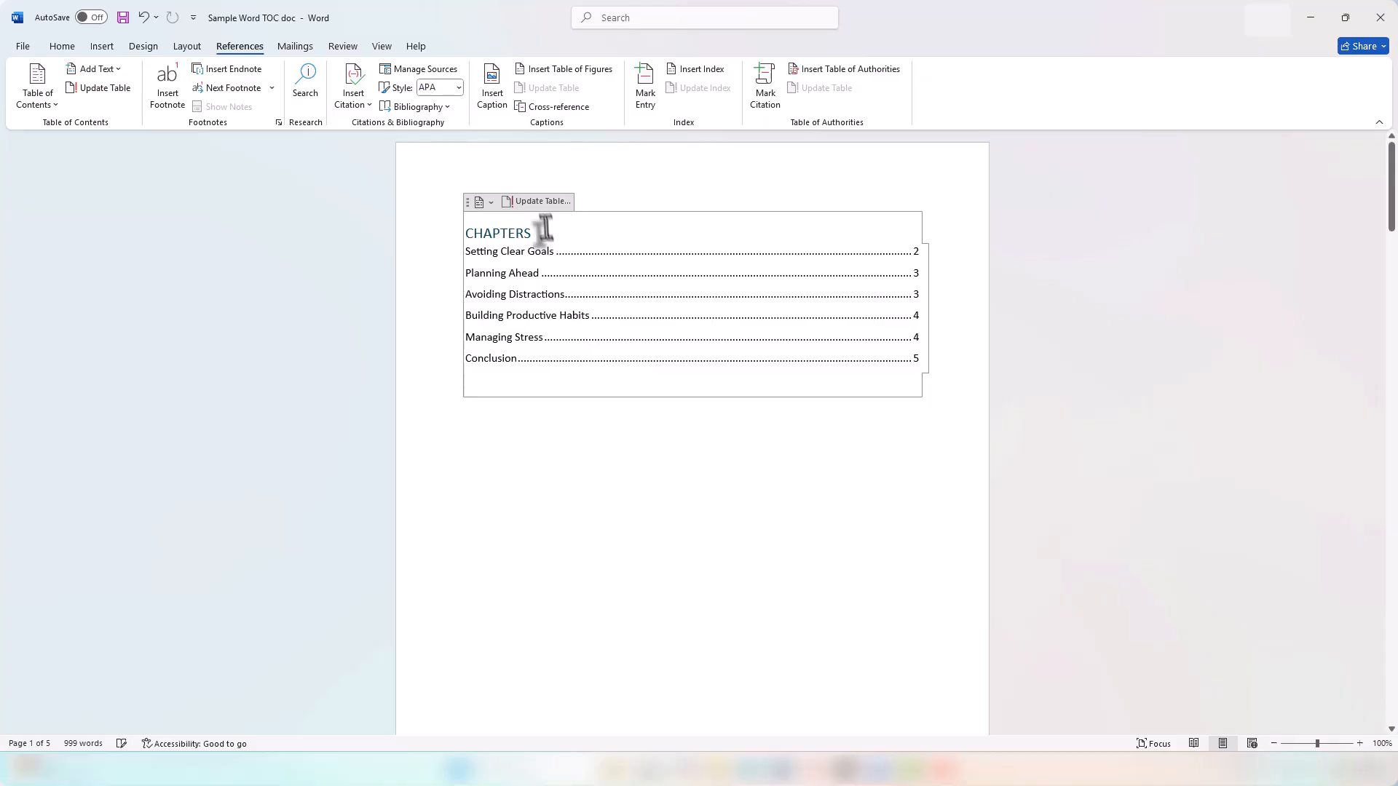
pyautogui.click(543, 202)
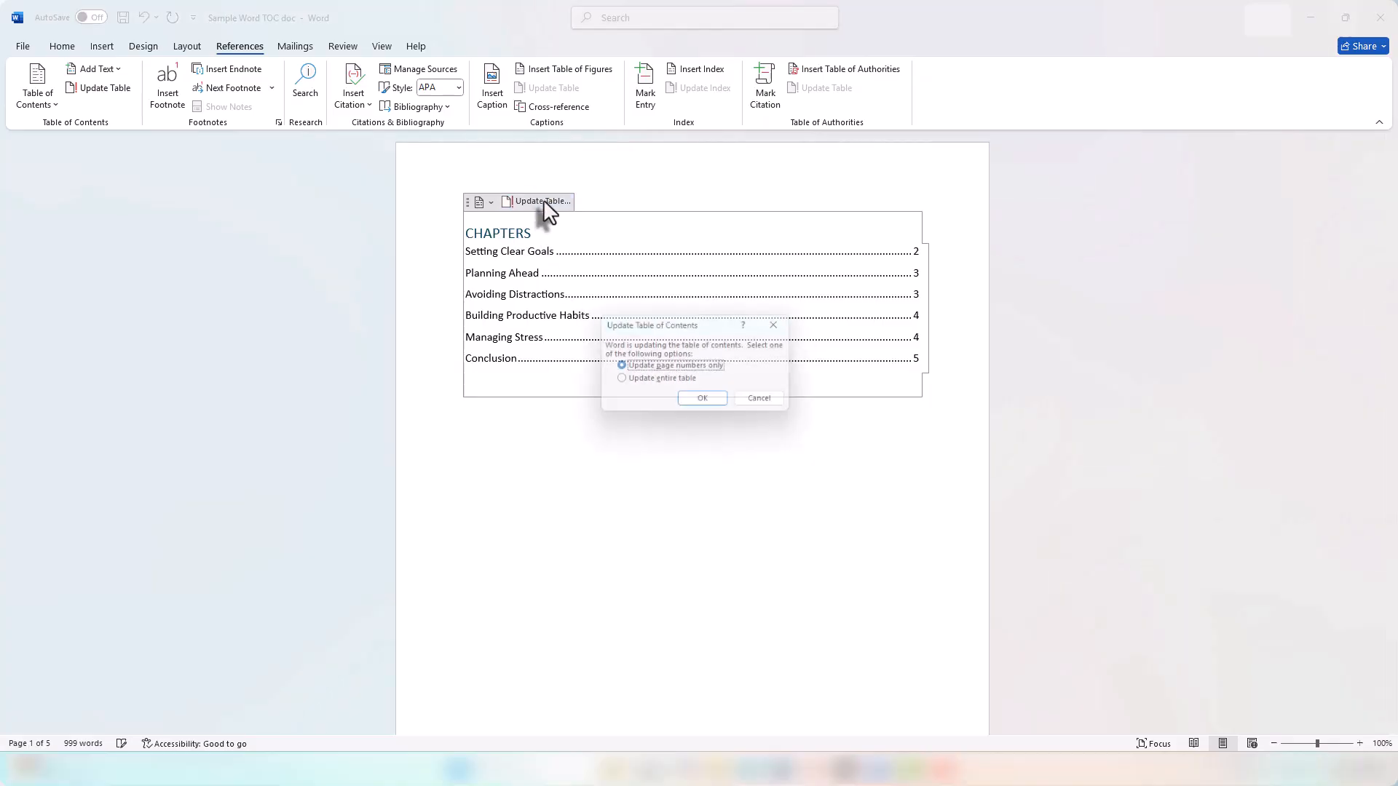
pyautogui.click(619, 380)
pyautogui.click(705, 403)
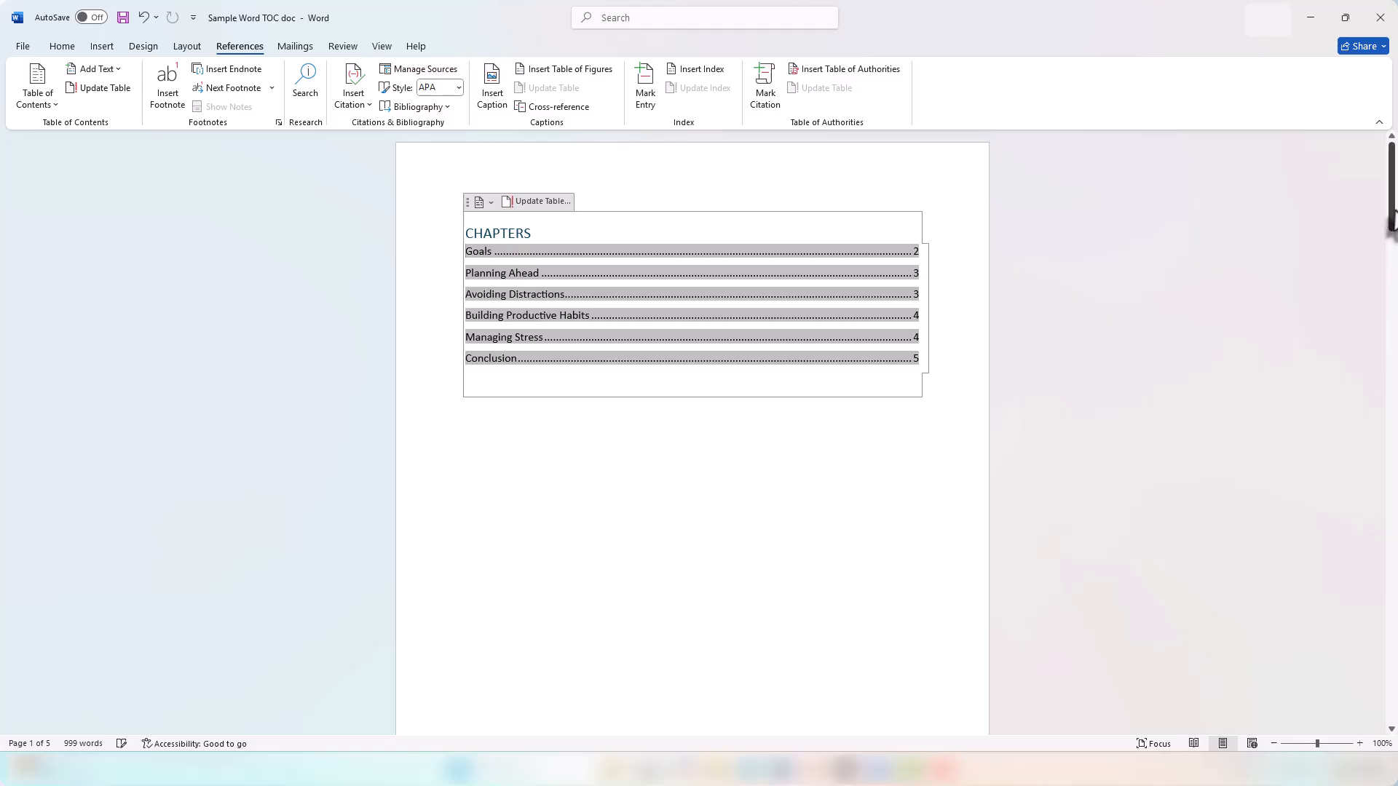
# Copy the whole "Avoiding Distractions" section, including its heading, and delete it from page 3
pyautogui.moveTo(1392, 217); pyautogui.dragTo(1336, 494)
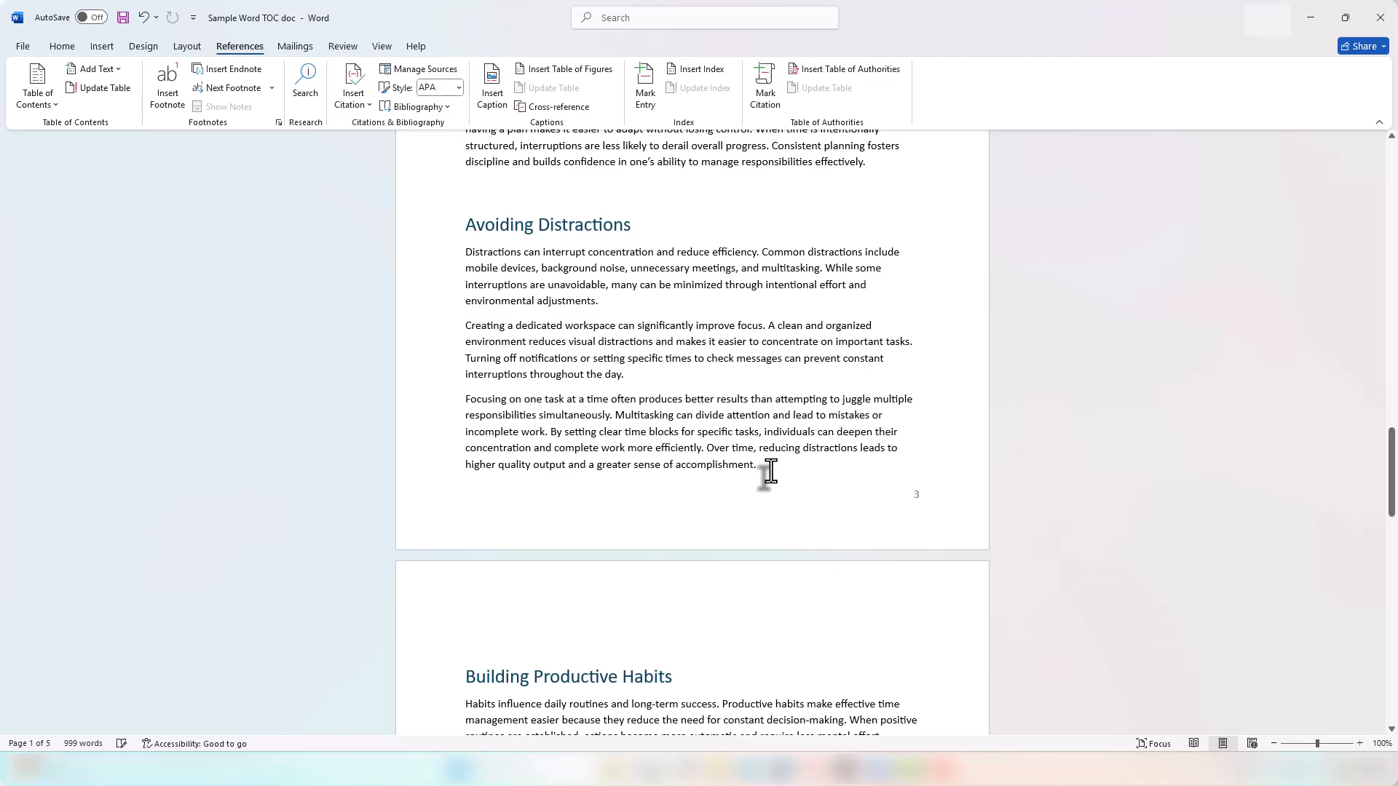
pyautogui.moveTo(761, 469); pyautogui.dragTo(474, 235)
pyautogui.hotkey('ctrl', 'c')
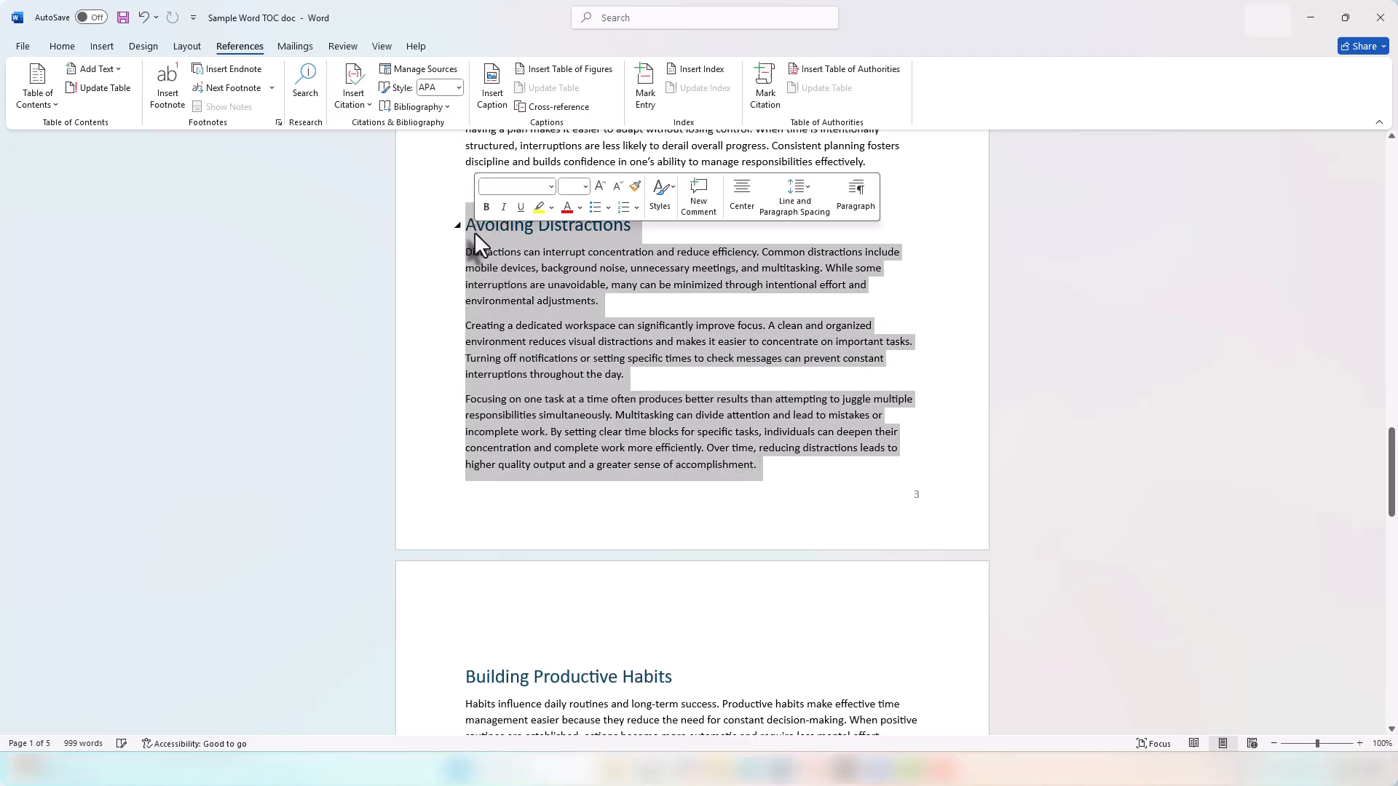
pyautogui.press('Delete')
# Paste the "Avoiding Distractions" section between "Managing Stress" and "Conclusion", and remove the extra blank lines above "Conclusion"
pyautogui.scroll(-3, 864, 468)
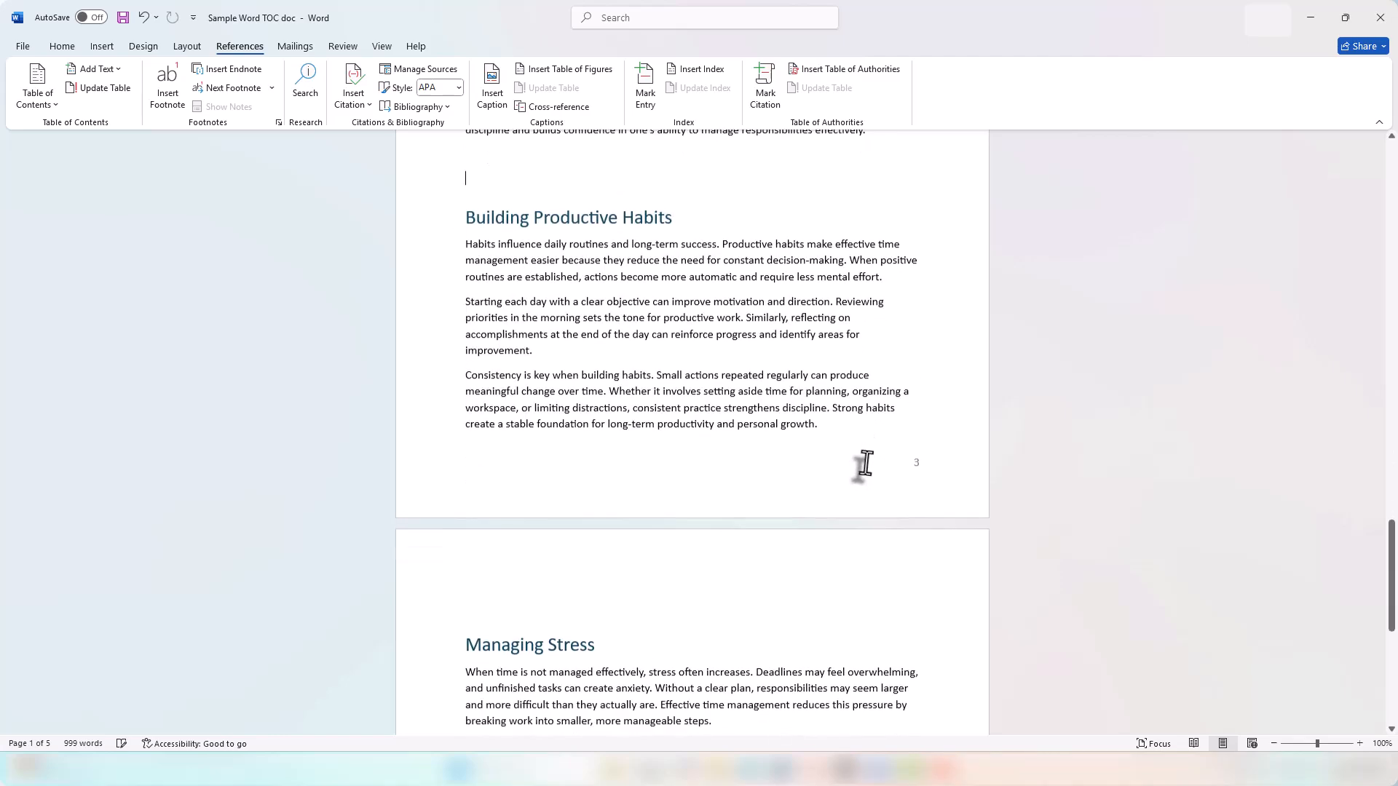
pyautogui.scroll(-2, 865, 468)
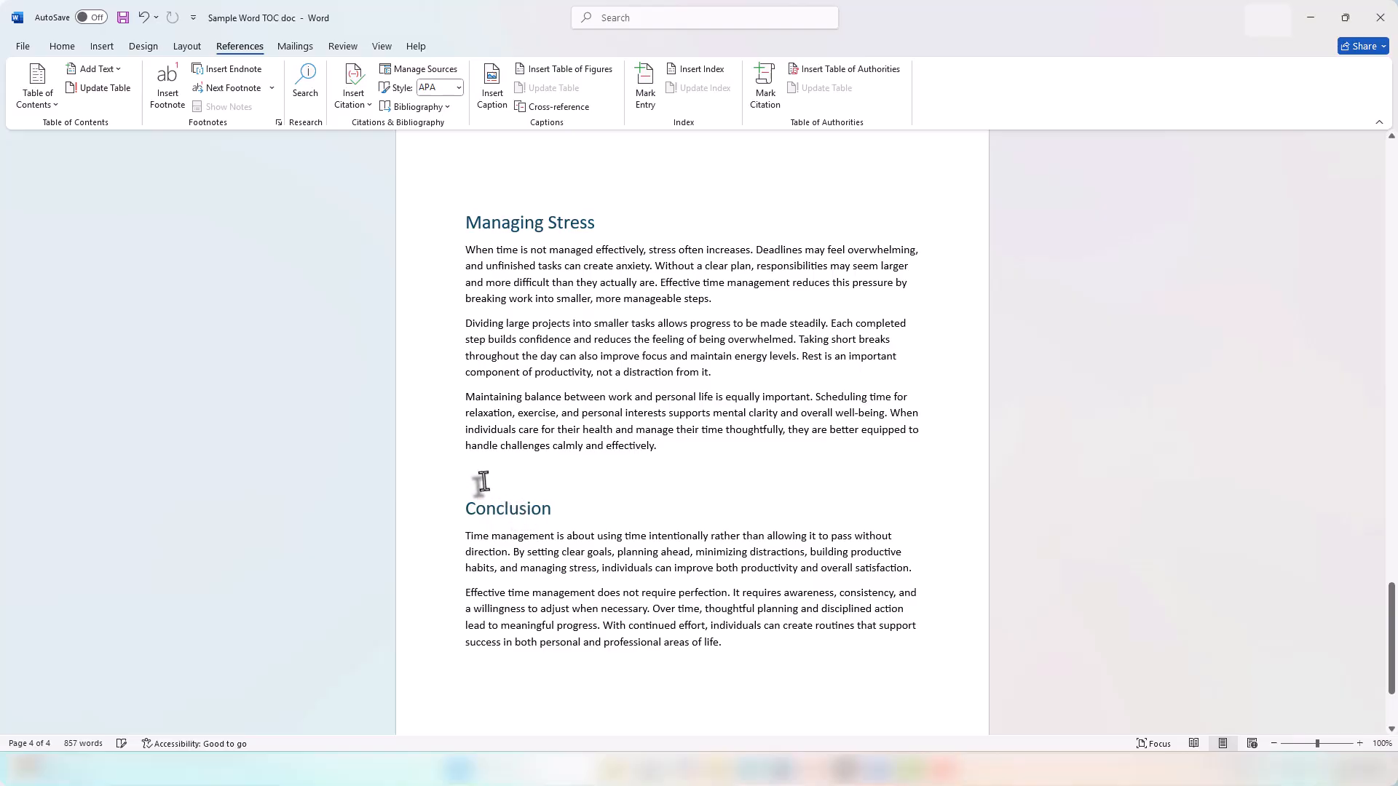
pyautogui.press('Return')
pyautogui.press('Return')
pyautogui.press('Return')
pyautogui.press('Return')
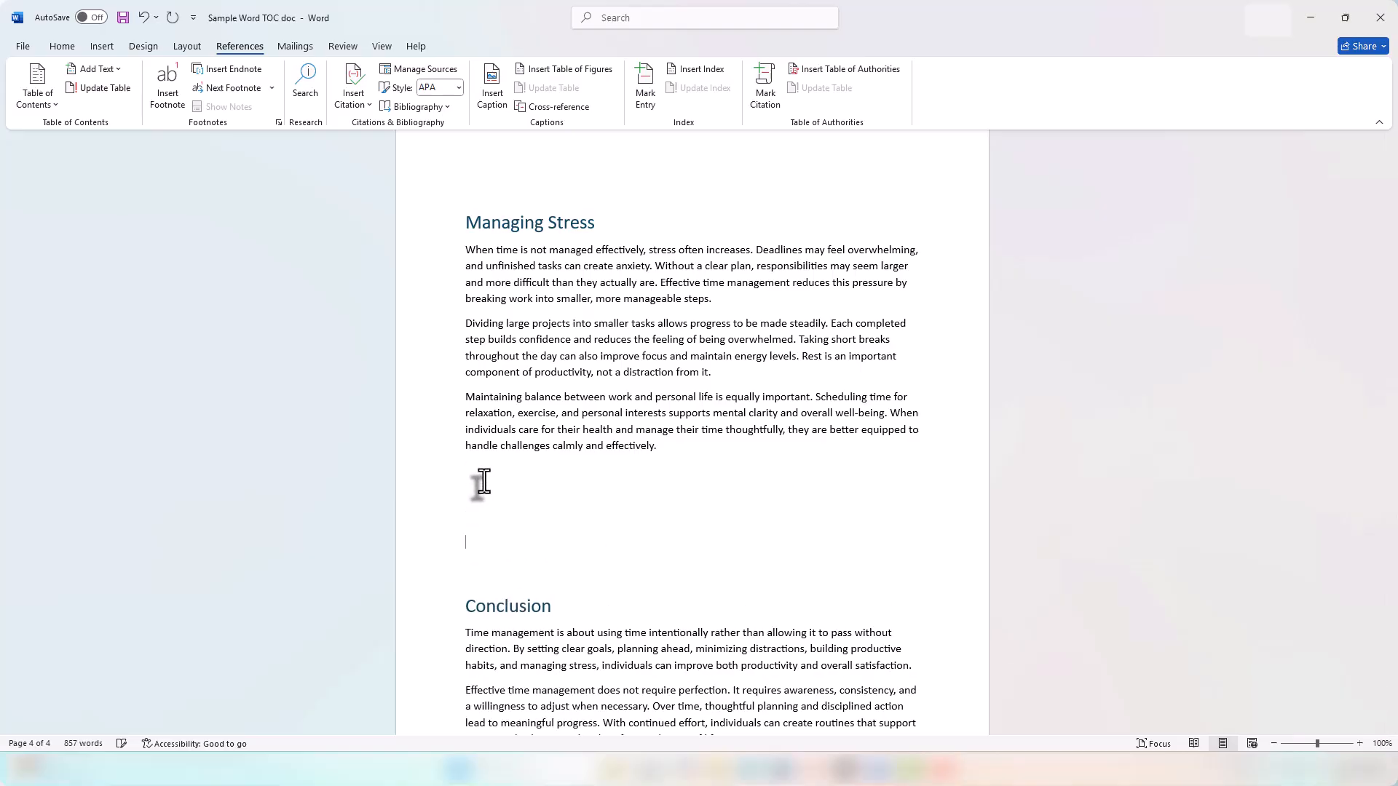
pyautogui.hotkey('ctrl', 'v')
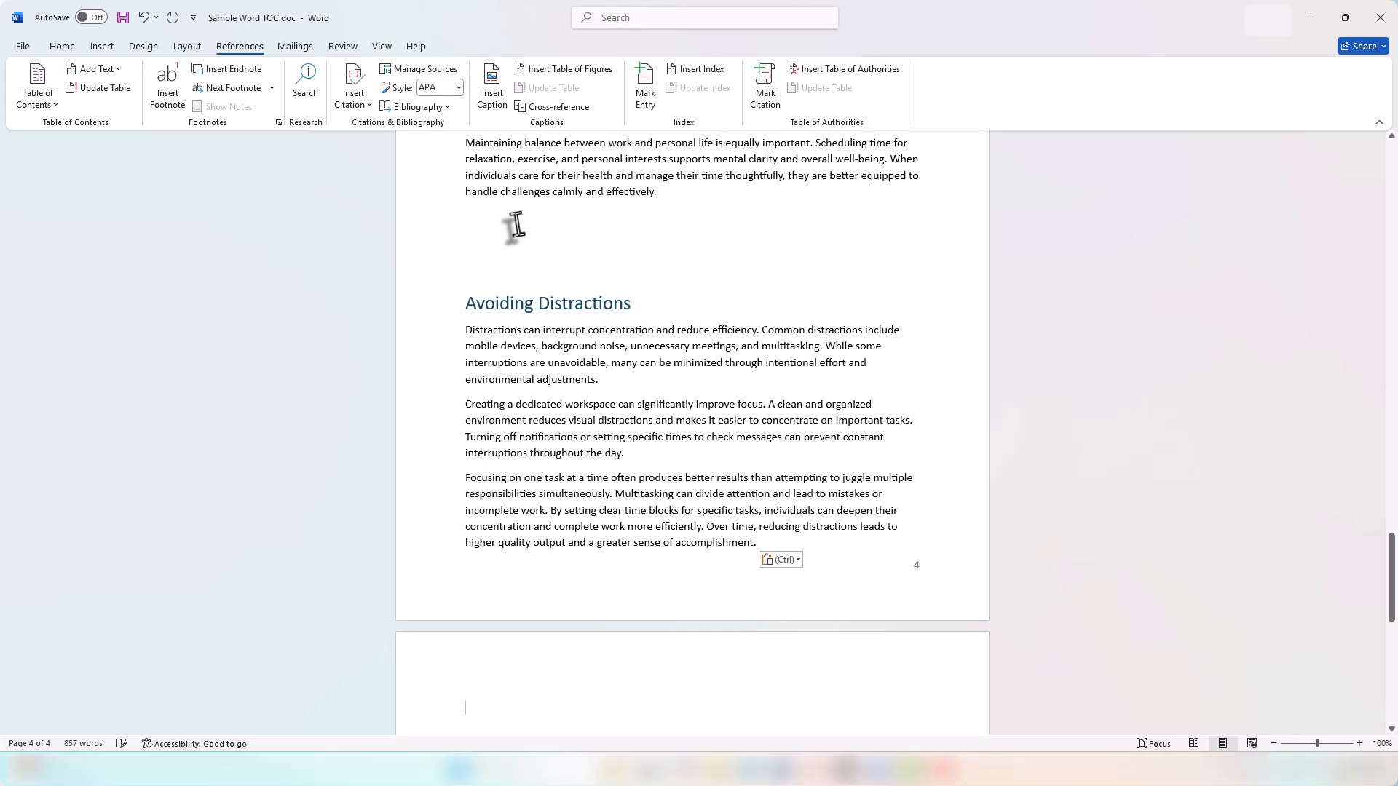
pyautogui.moveTo(1391, 564); pyautogui.dragTo(1391, 597)
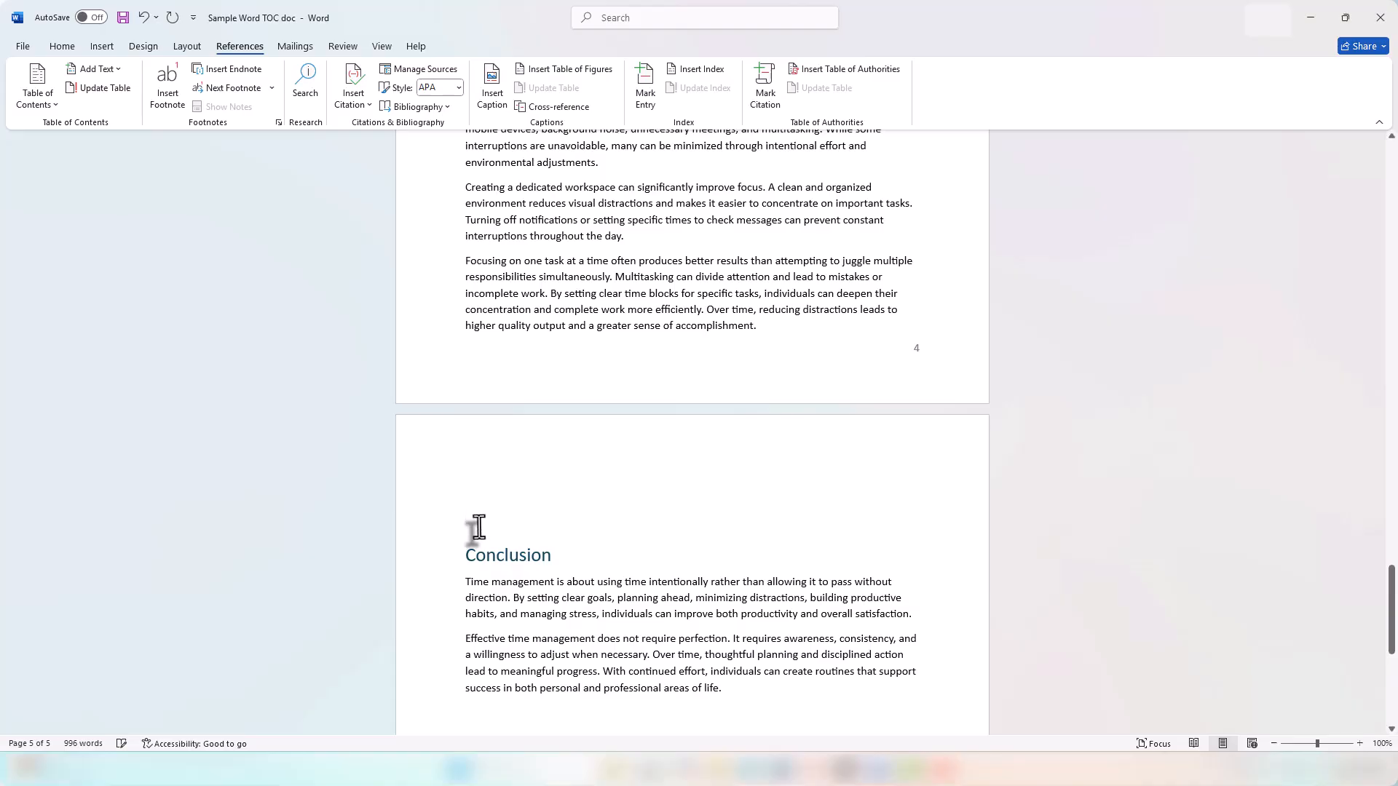
pyautogui.press('BackSpace')
pyautogui.press('BackSpace')
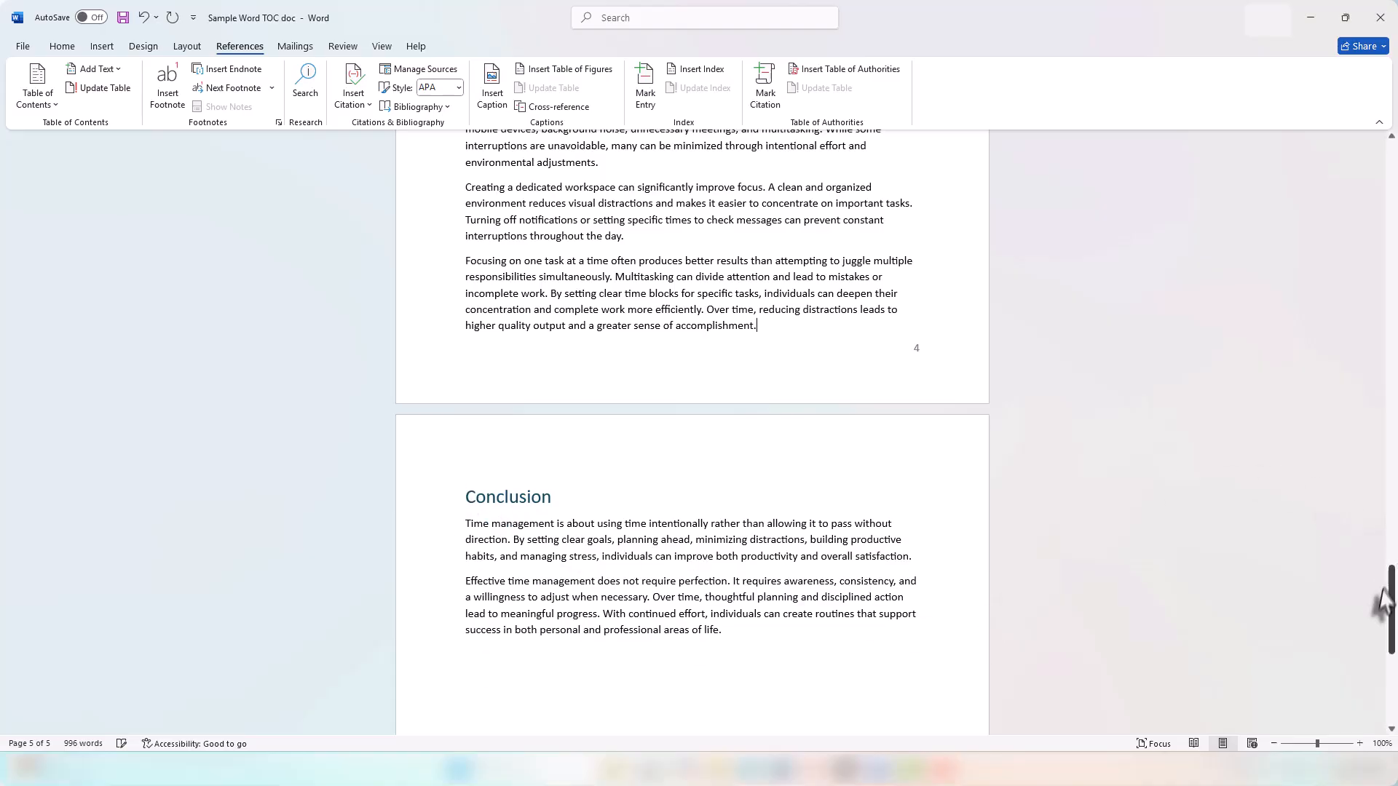
# Update the entire table of contents to reflect the moved "Avoiding Distractions" section
pyautogui.moveTo(1391, 605); pyautogui.dragTo(1392, 175)
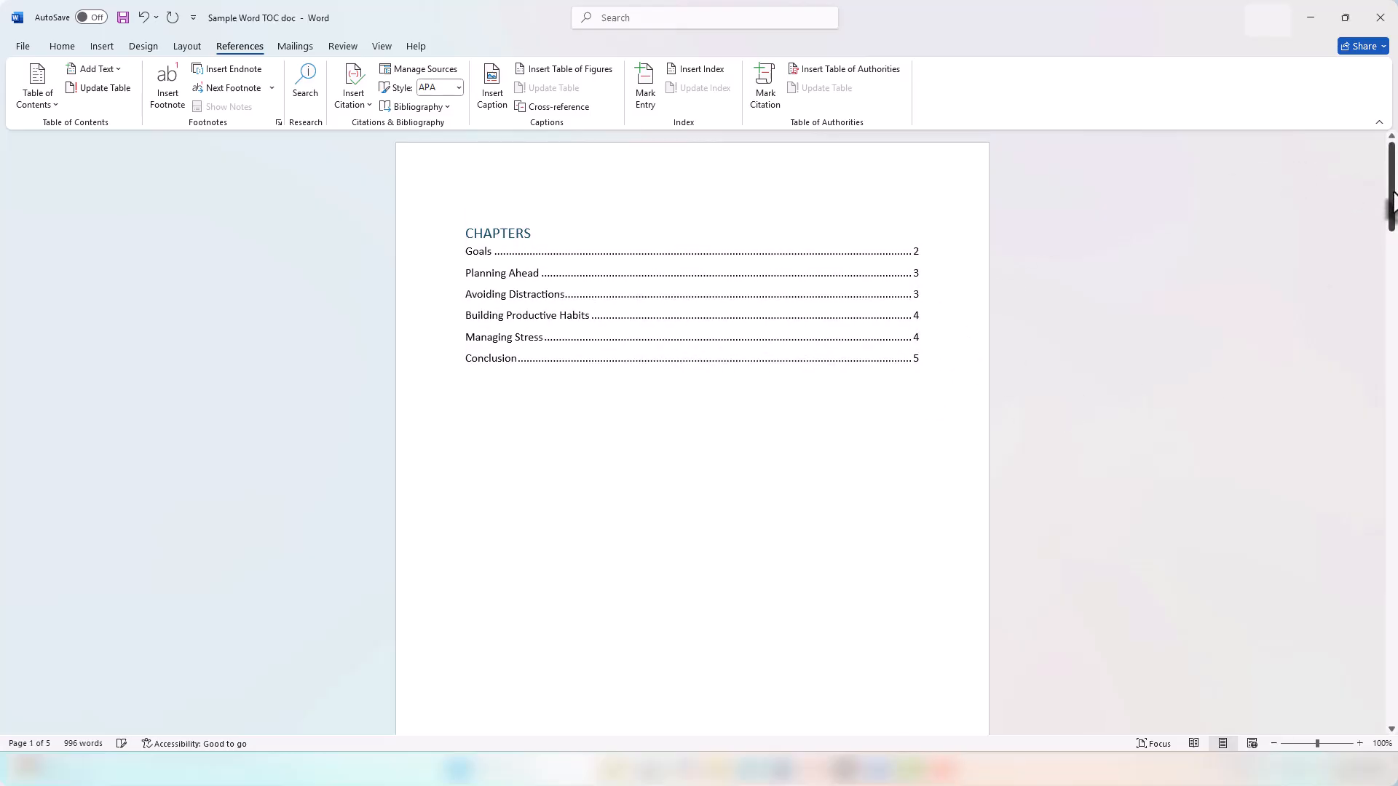
pyautogui.click(548, 309)
pyautogui.click(534, 202)
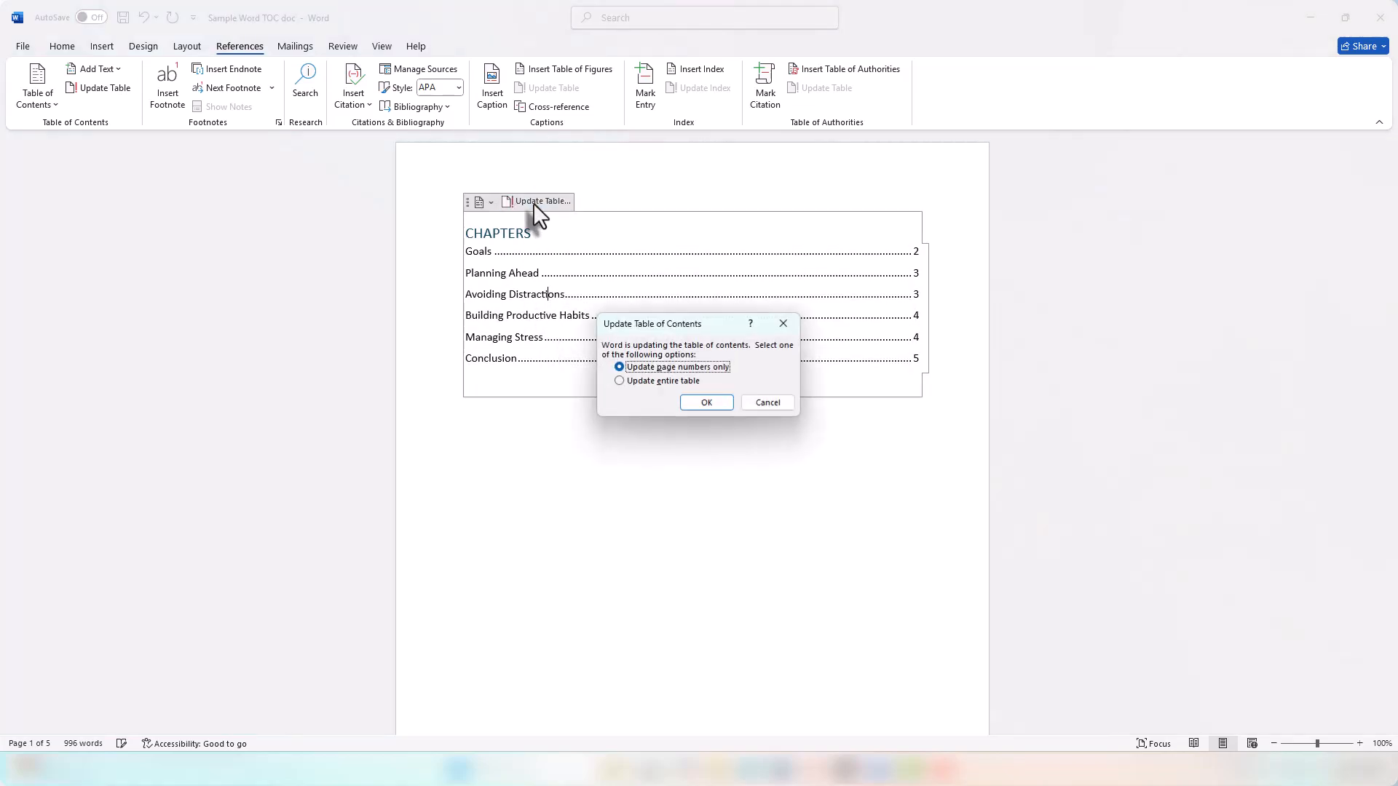
pyautogui.click(618, 380)
pyautogui.click(705, 401)
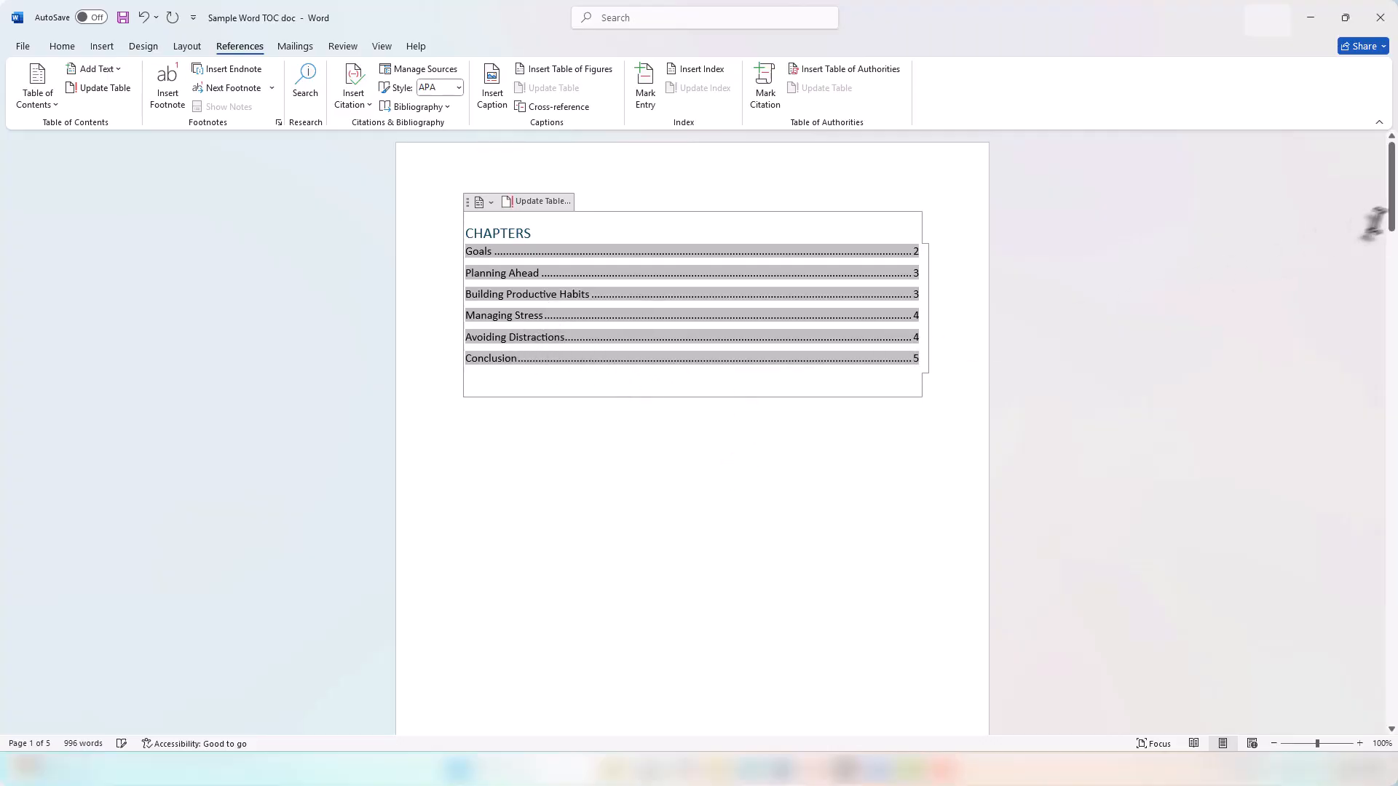
pyautogui.moveTo(1391, 225); pyautogui.dragTo(1391, 149)
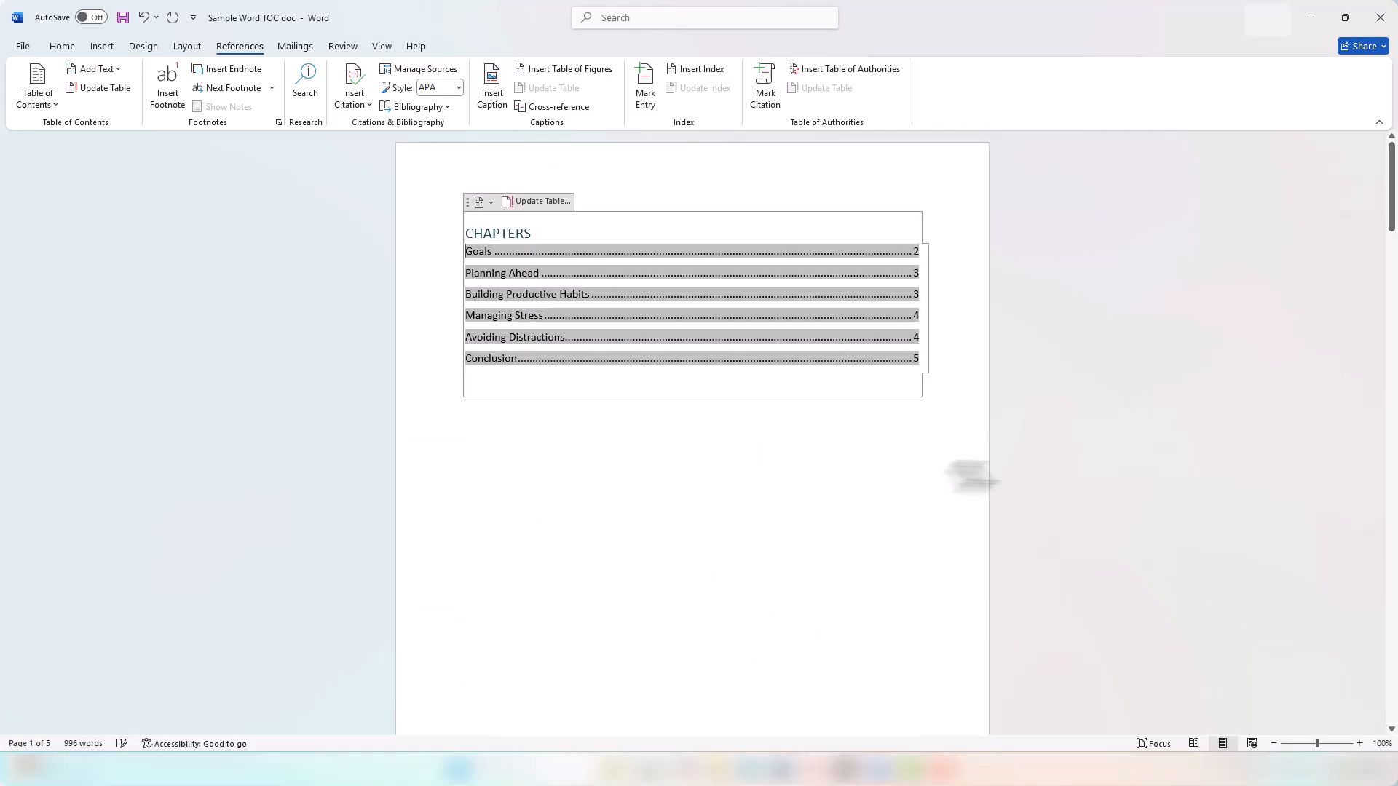
pyautogui.click(665, 506)
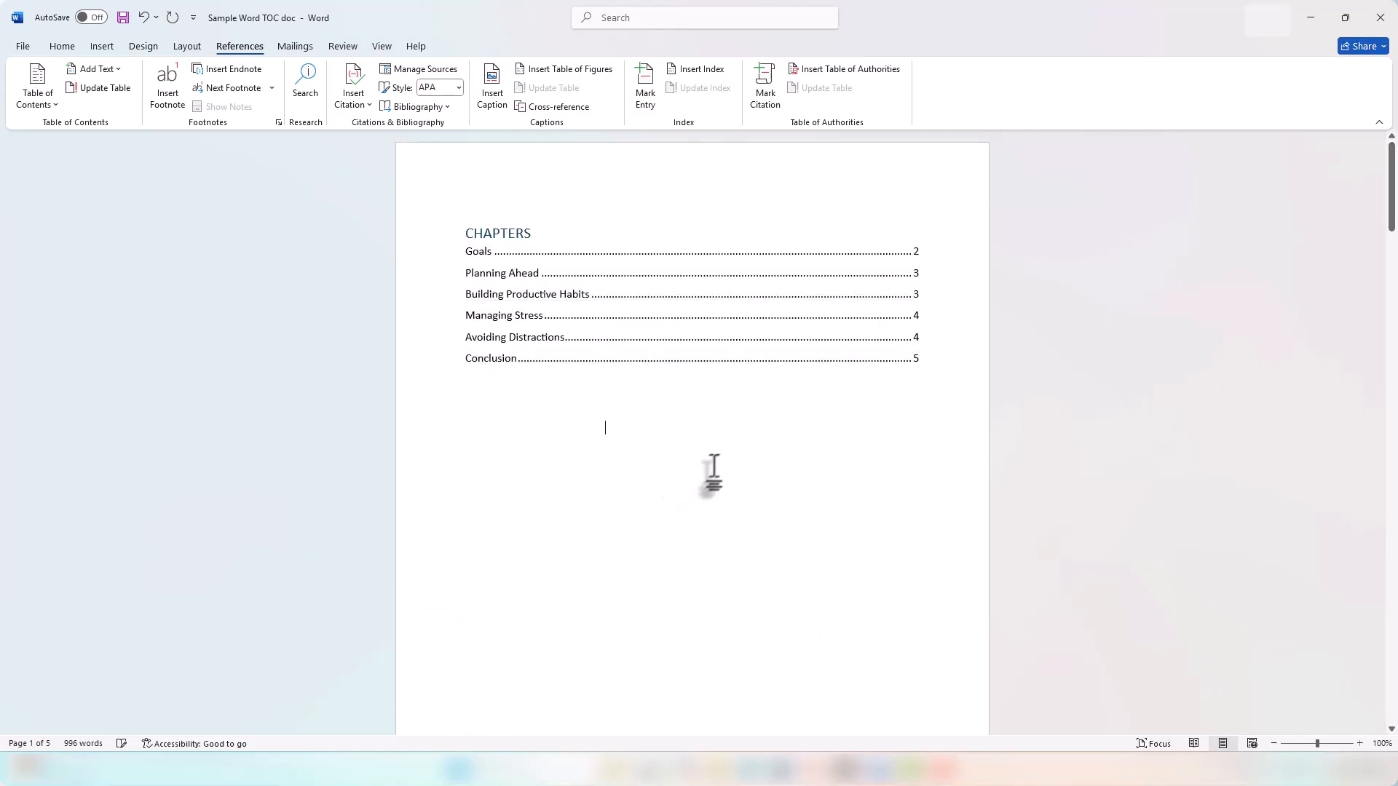
# Remove the "CHAPTERS" table of contents from the first page
pyautogui.click(758, 334)
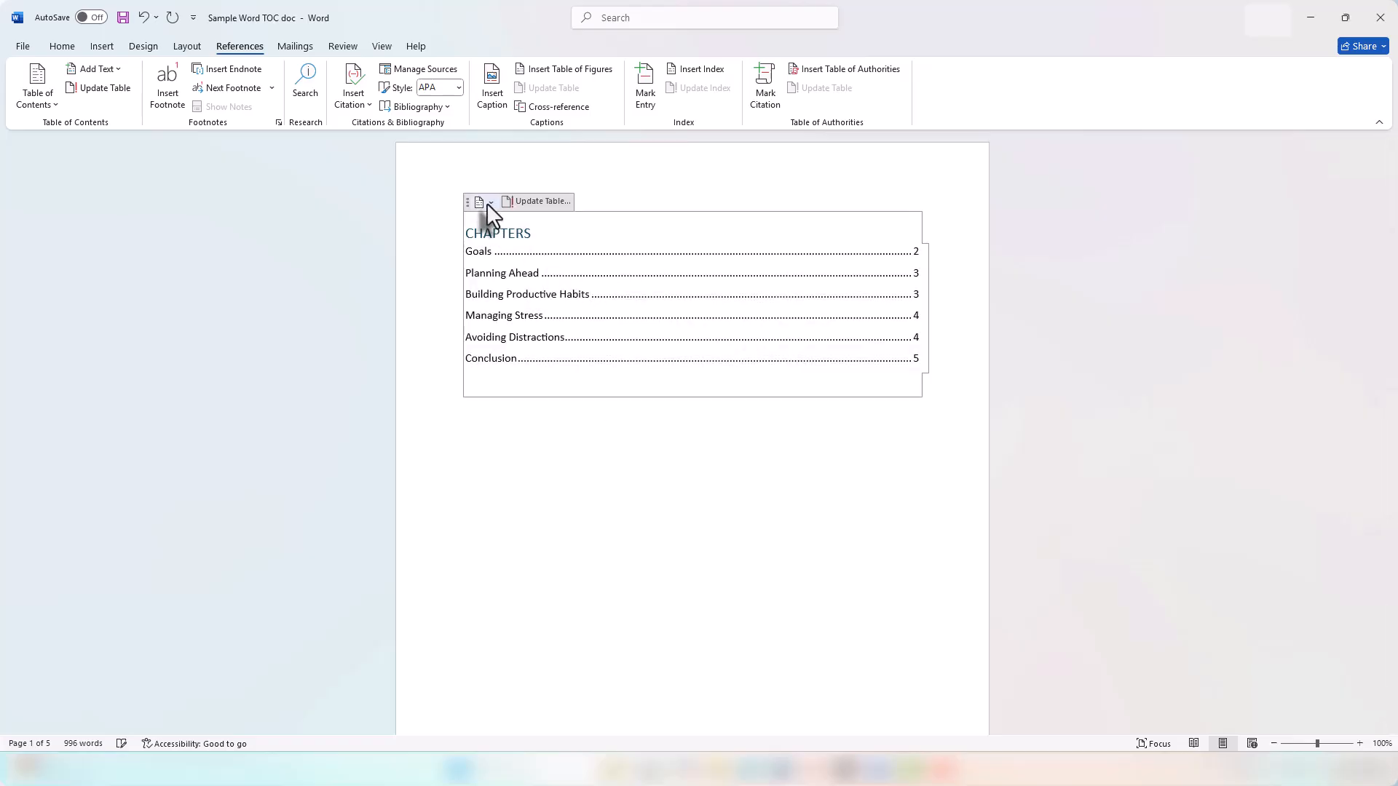
pyautogui.click(486, 203)
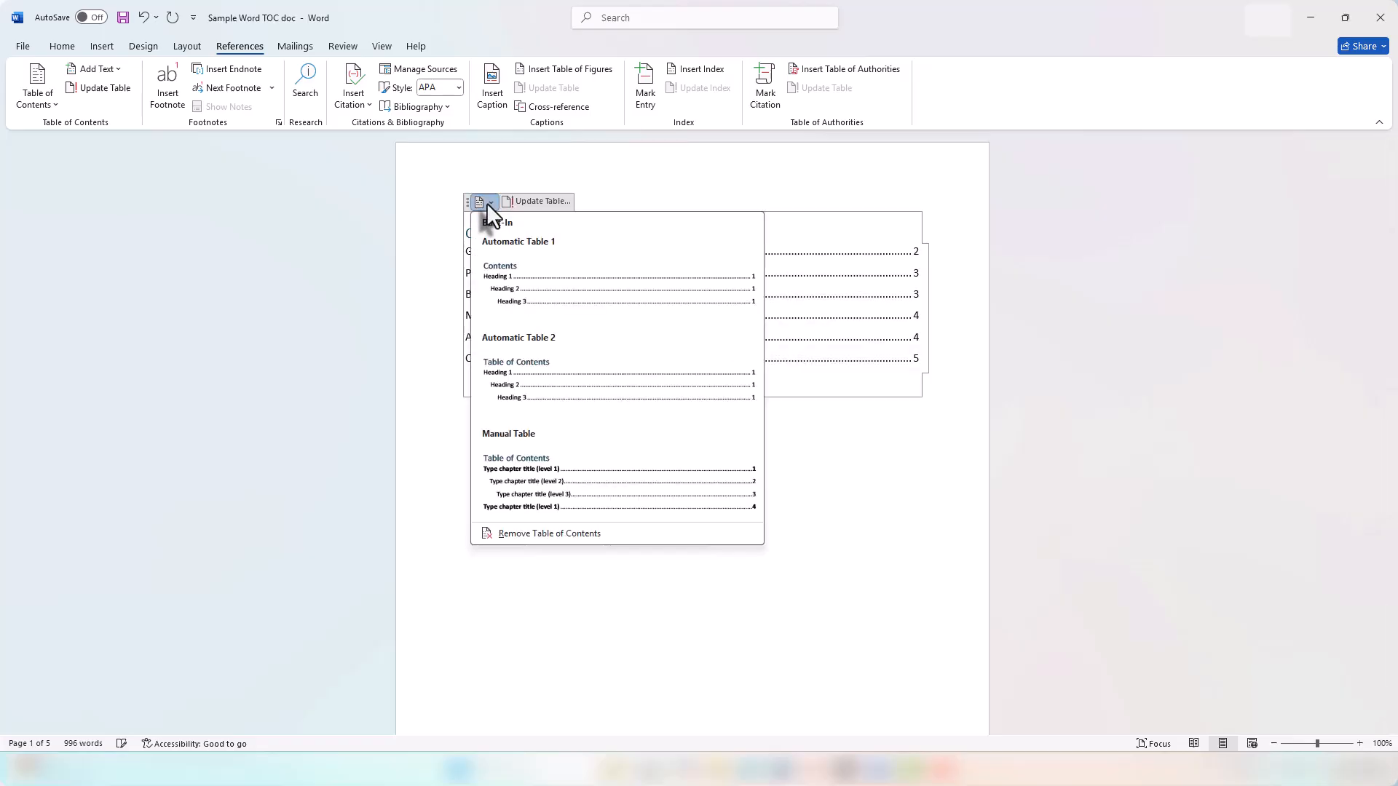
pyautogui.click(561, 536)
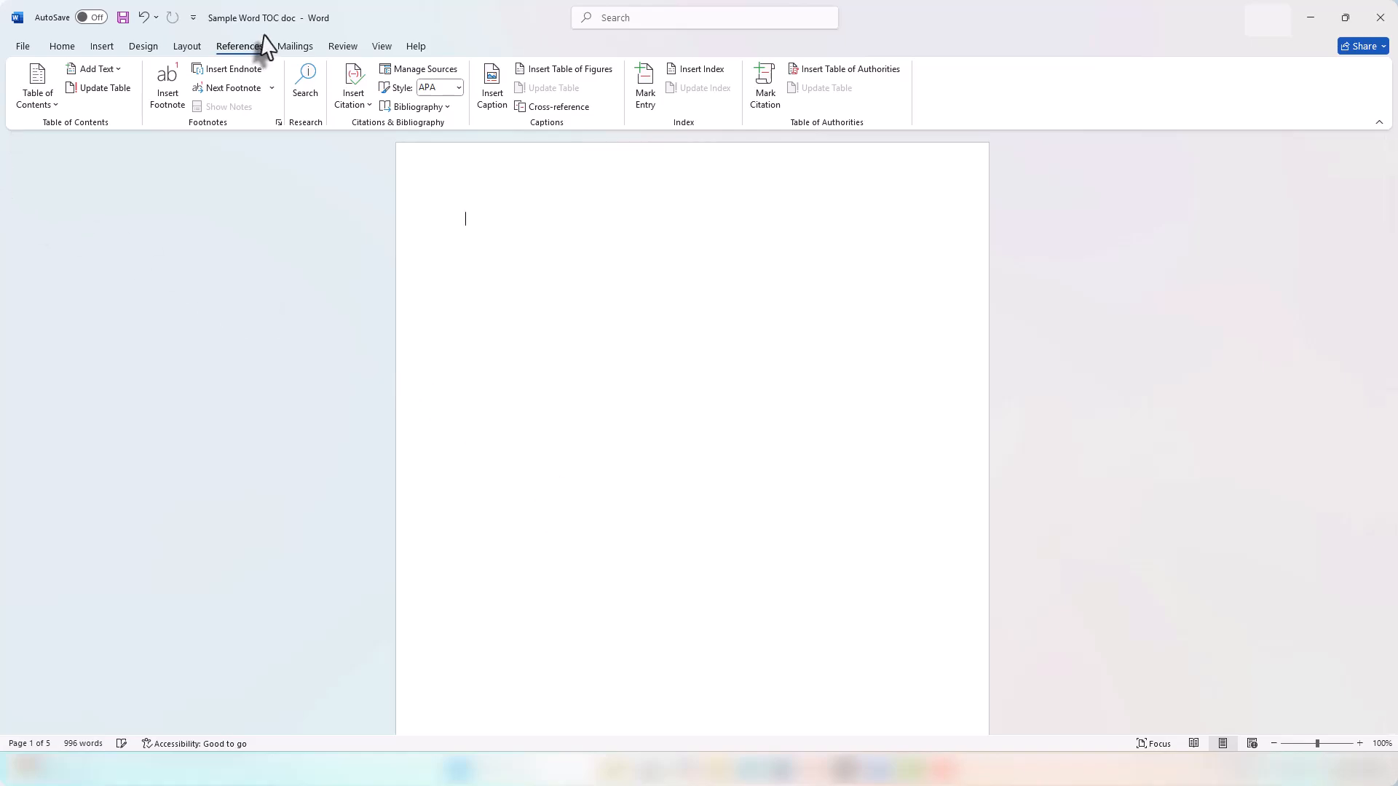
# Open the custom table of contents settings, try the dashed tab leader and set the tab leader to (none)
pyautogui.click(51, 102)
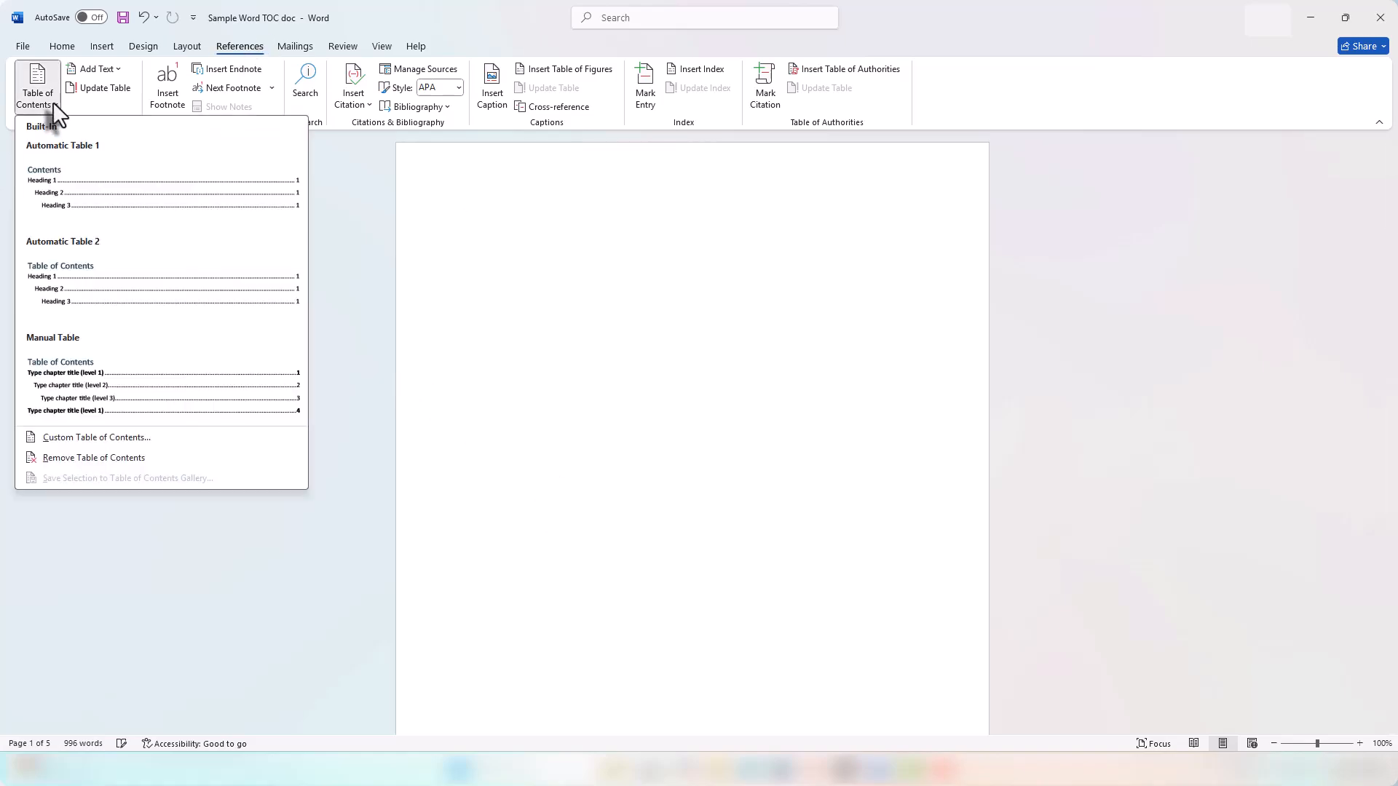
pyautogui.click(62, 438)
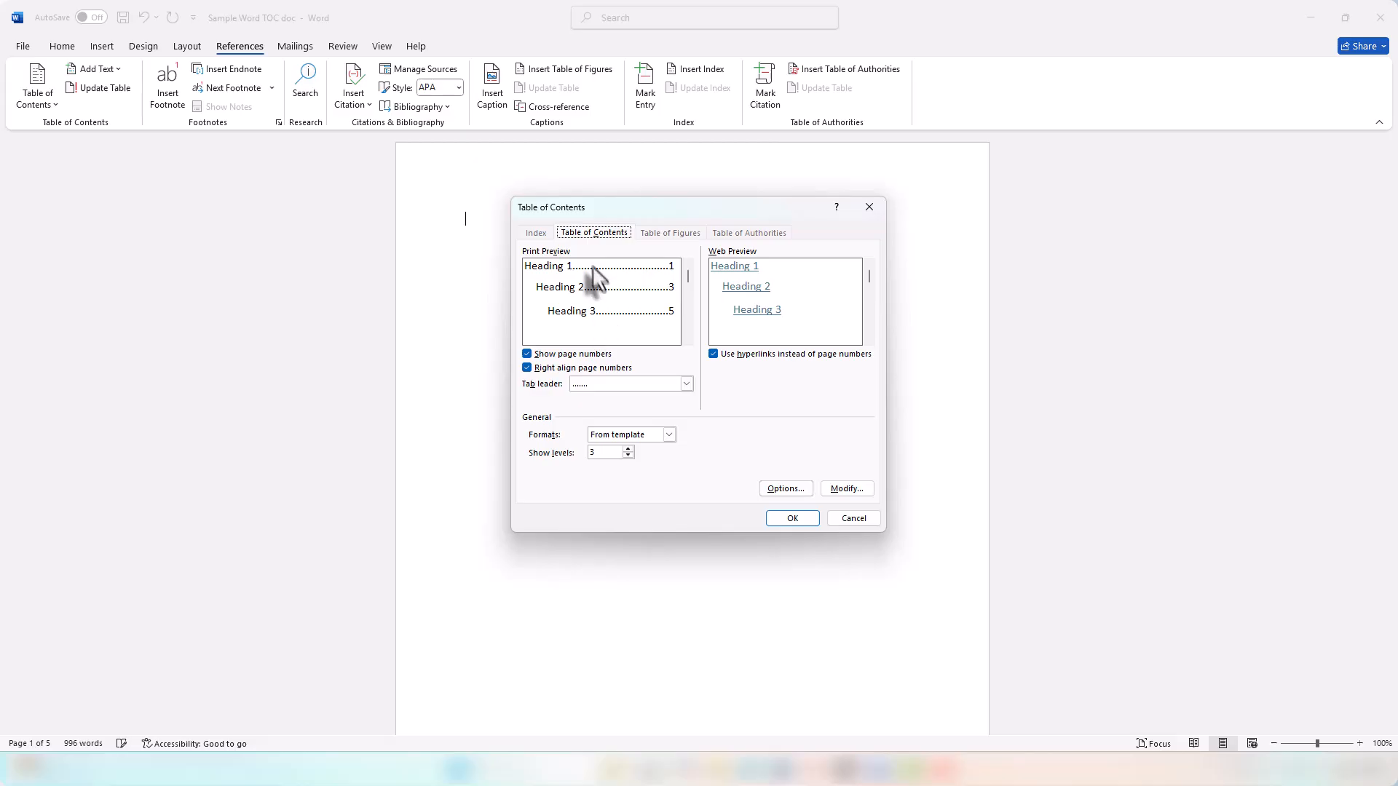
pyautogui.click(686, 384)
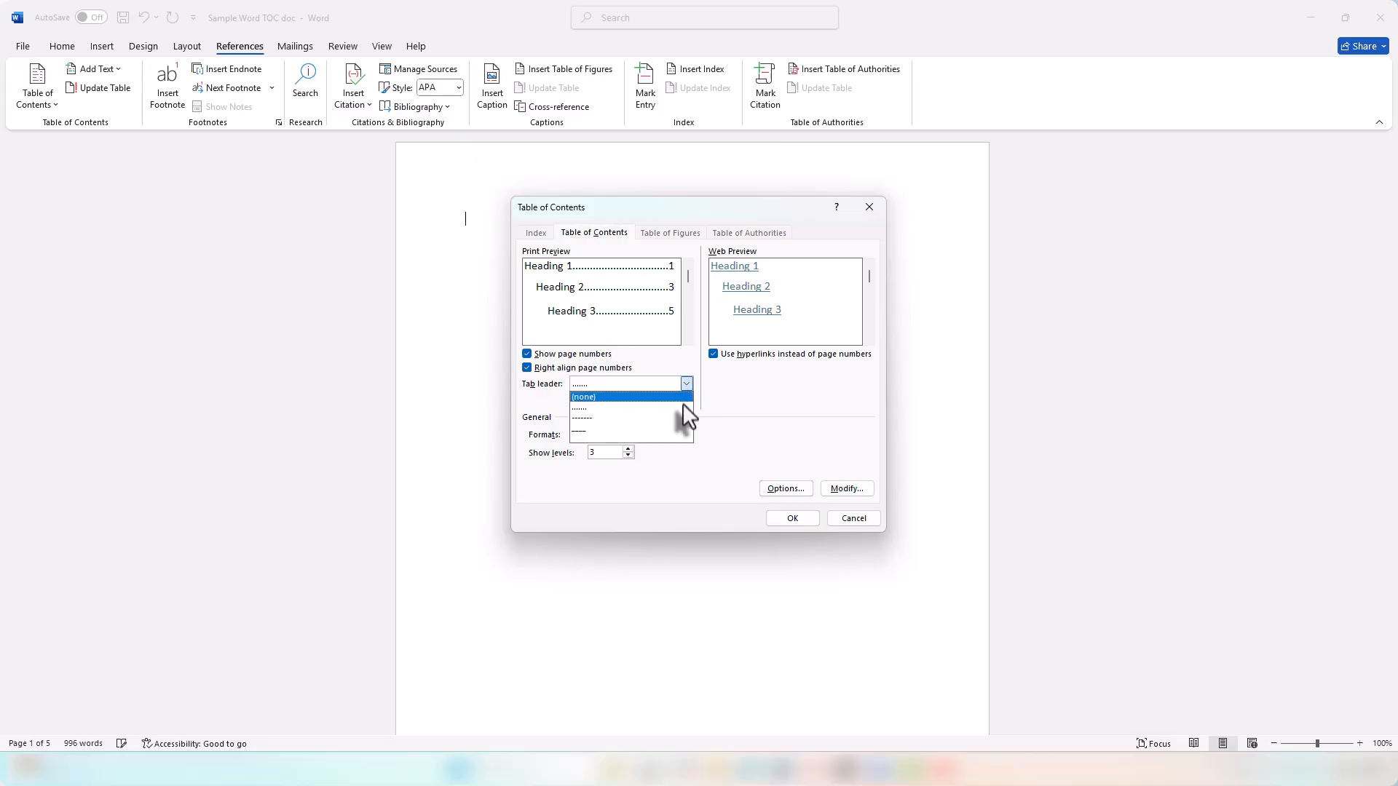
pyautogui.click(680, 417)
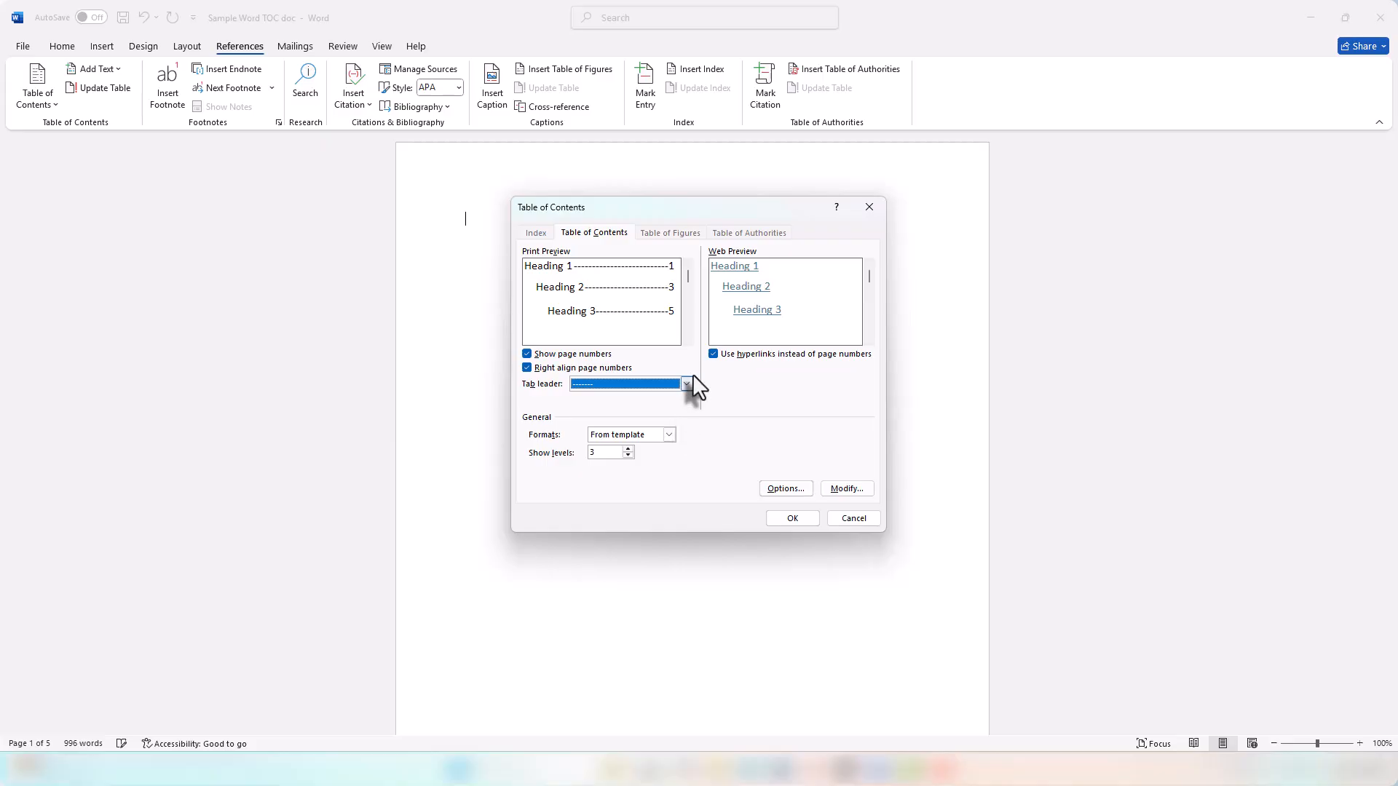
pyautogui.click(689, 386)
pyautogui.click(612, 419)
pyautogui.click(687, 382)
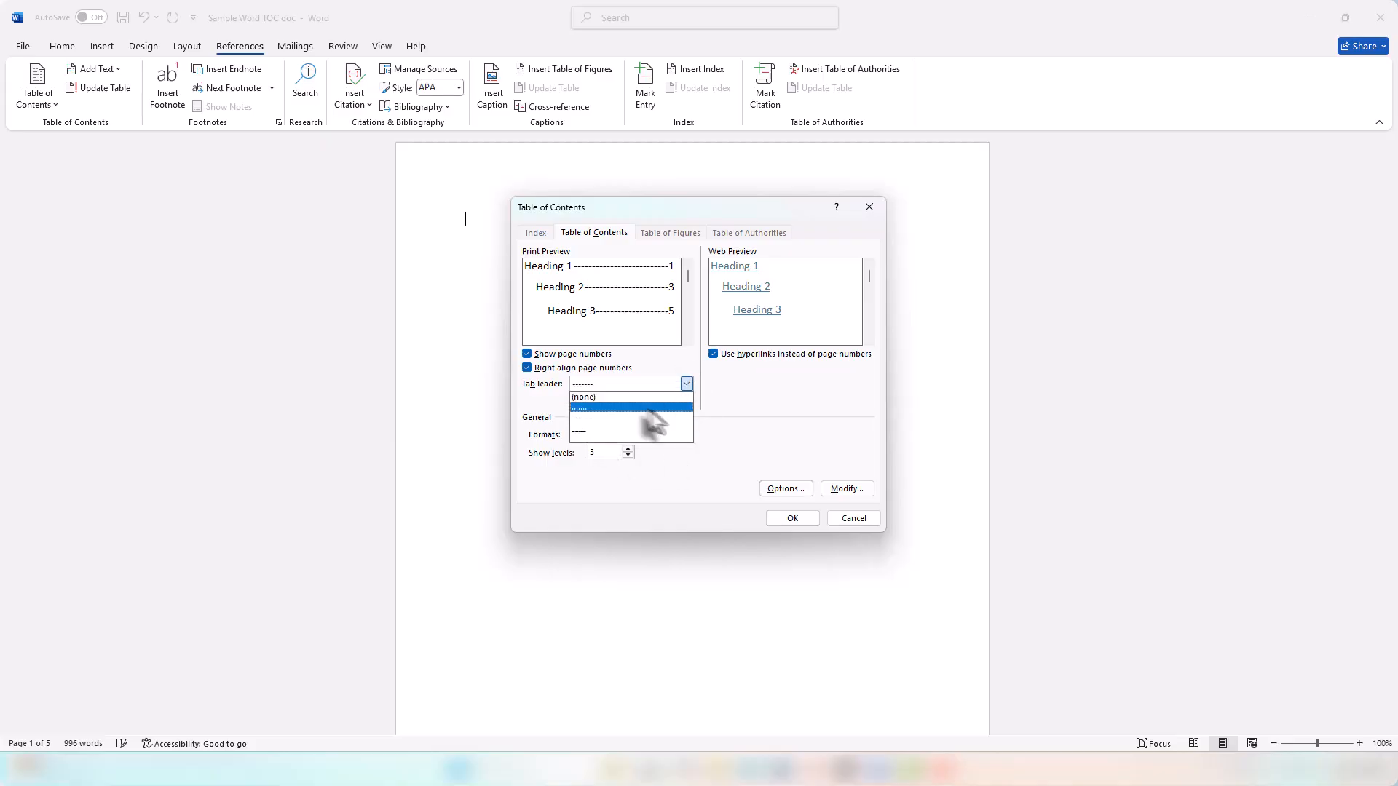
pyautogui.click(638, 396)
# Try the Classic format for the custom table of contents and set the format to Modern
pyautogui.click(670, 435)
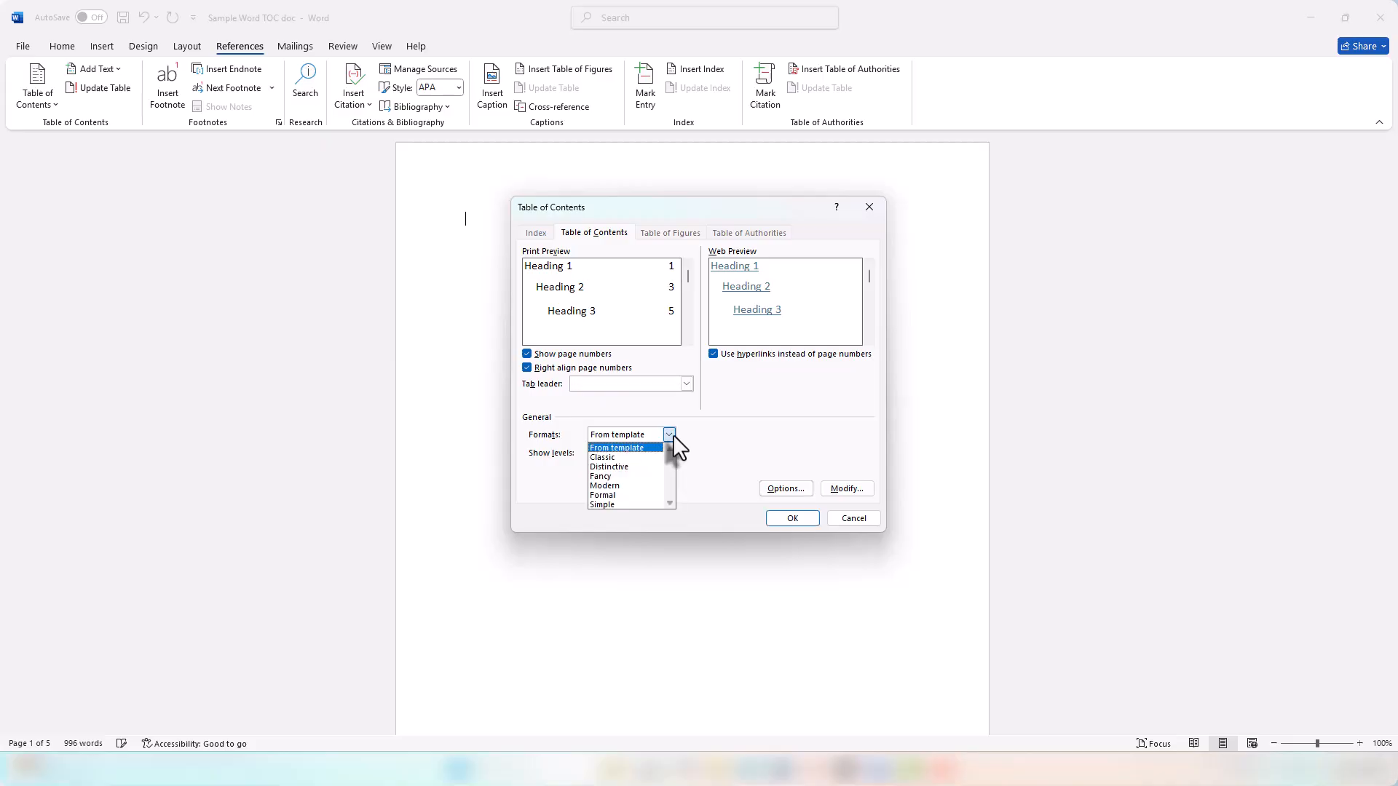
pyautogui.click(626, 455)
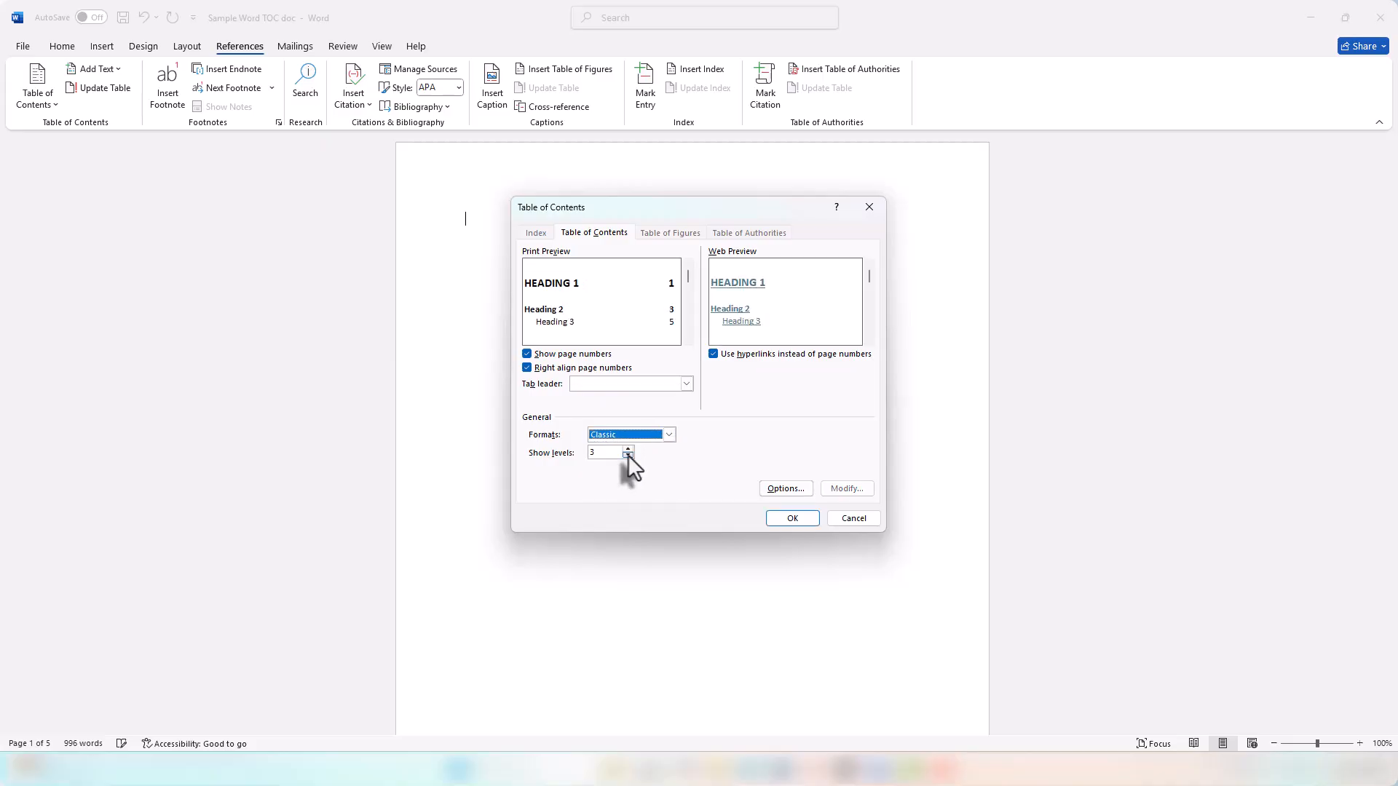
pyautogui.click(669, 435)
pyautogui.click(638, 486)
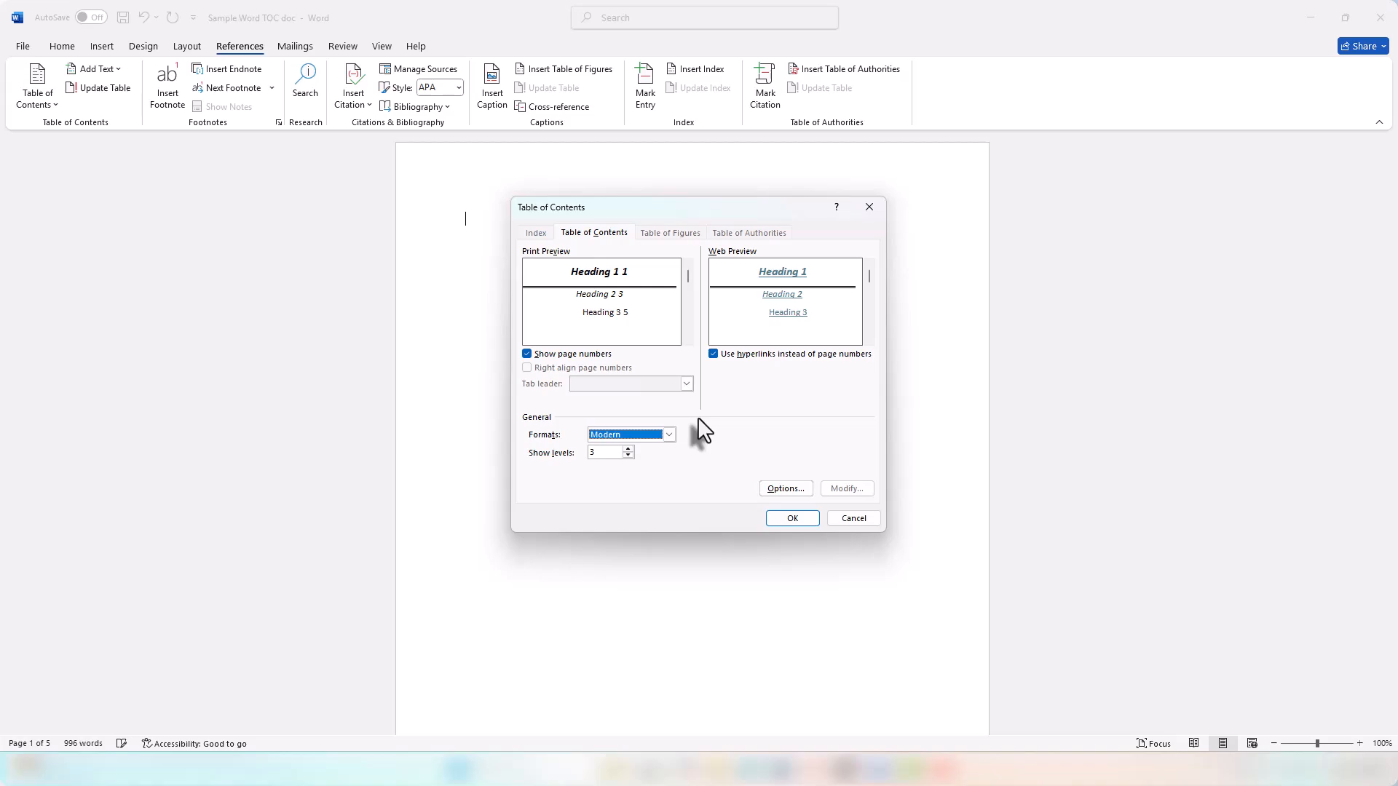
# Insert the custom table of contents in the Modern format on the first page
pyautogui.click(797, 522)
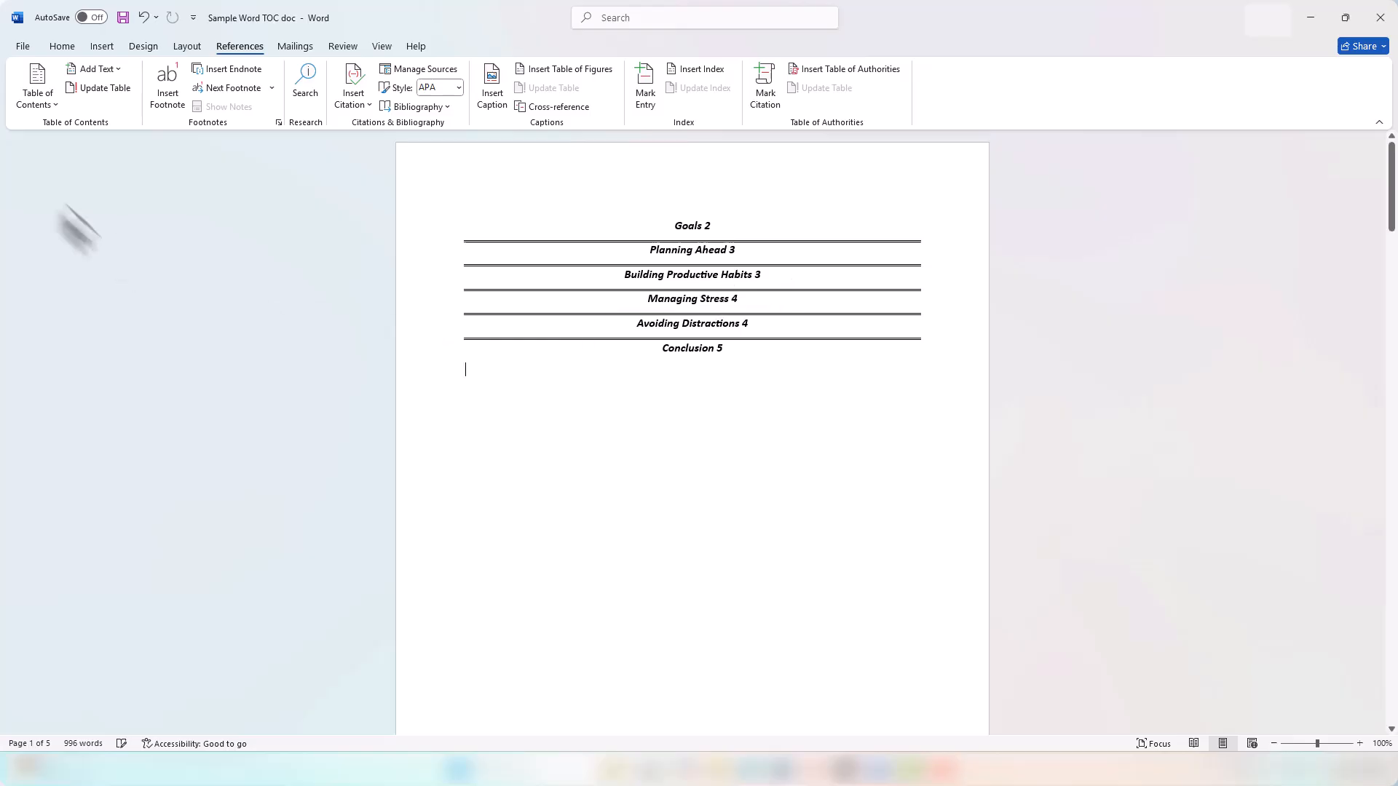
# Replace the table of contents with a custom one in the Classic format with a dotted tab leader
pyautogui.click(51, 102)
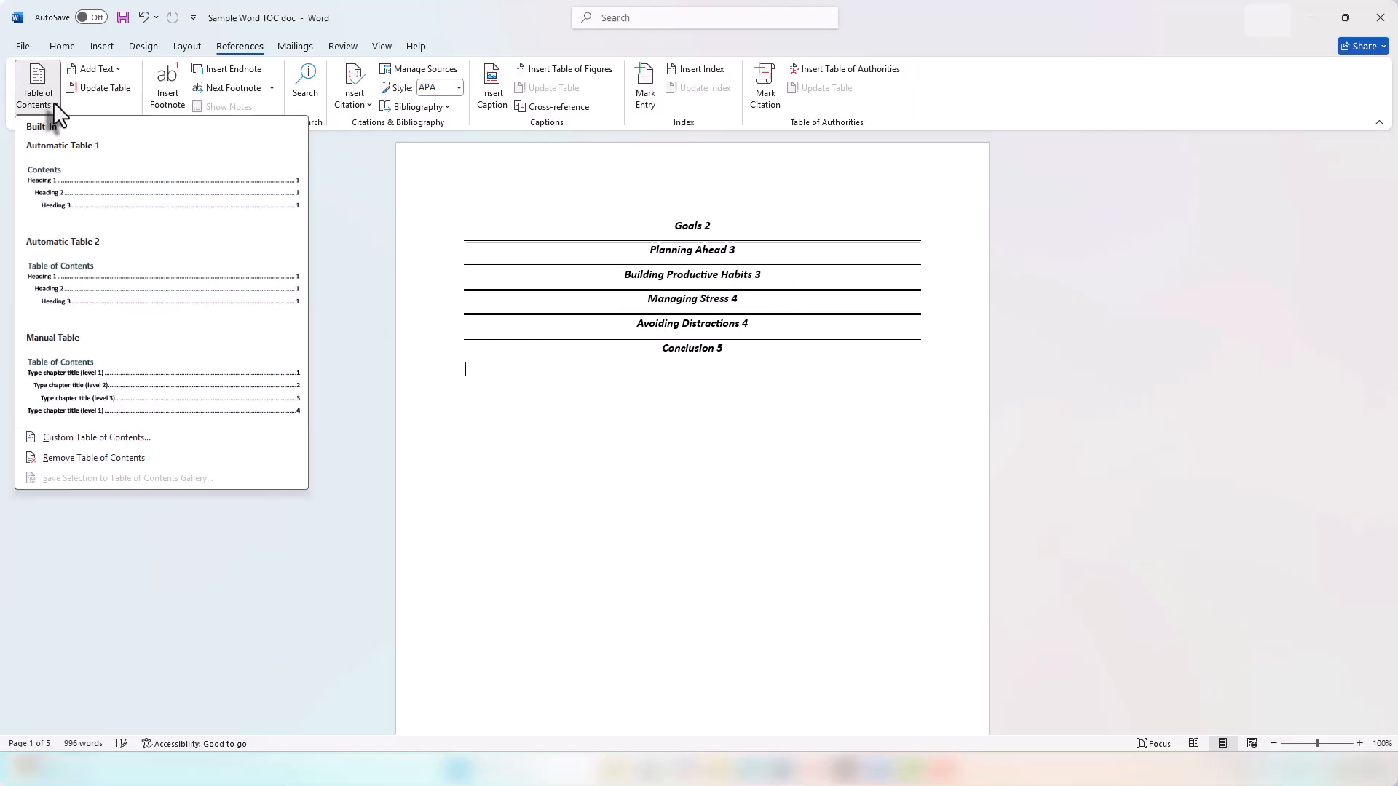
pyautogui.click(85, 438)
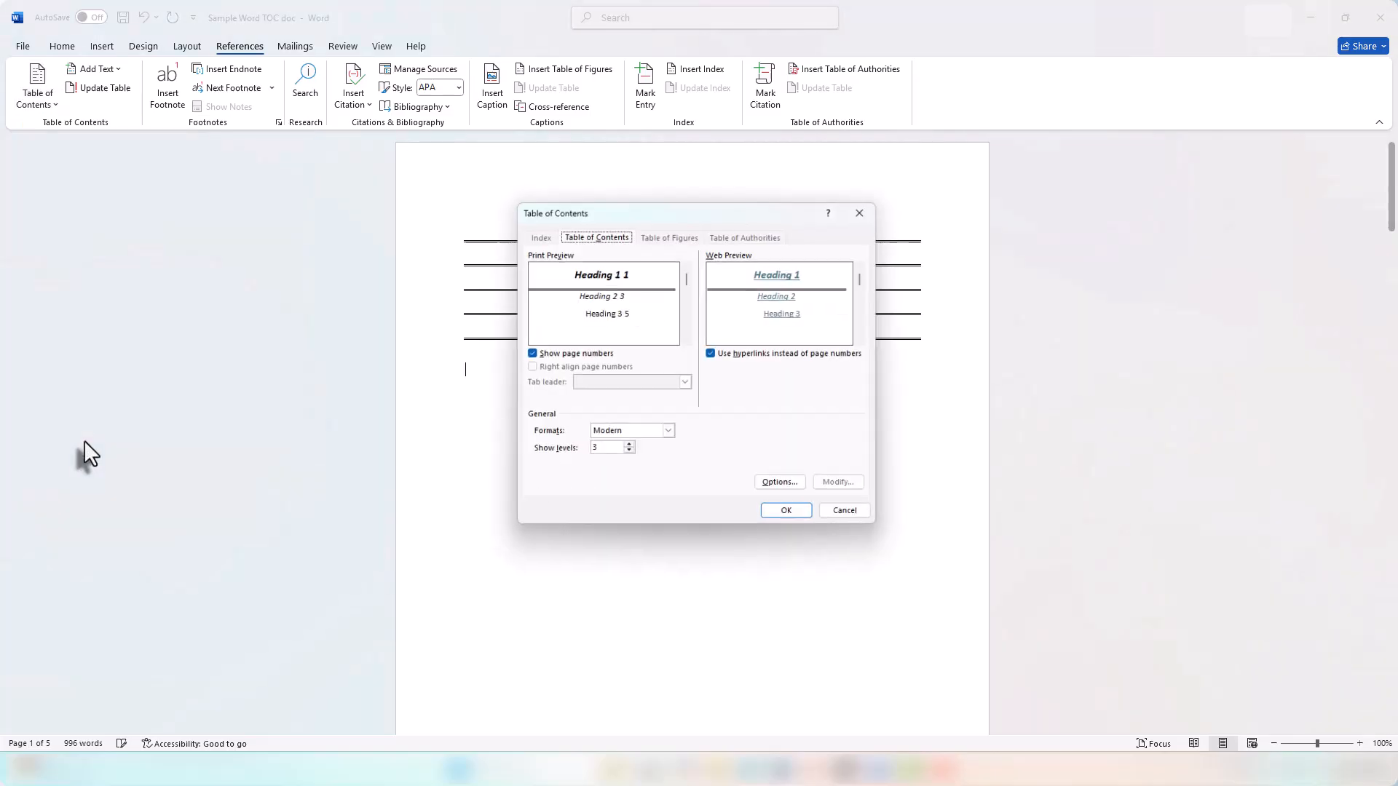
pyautogui.click(669, 434)
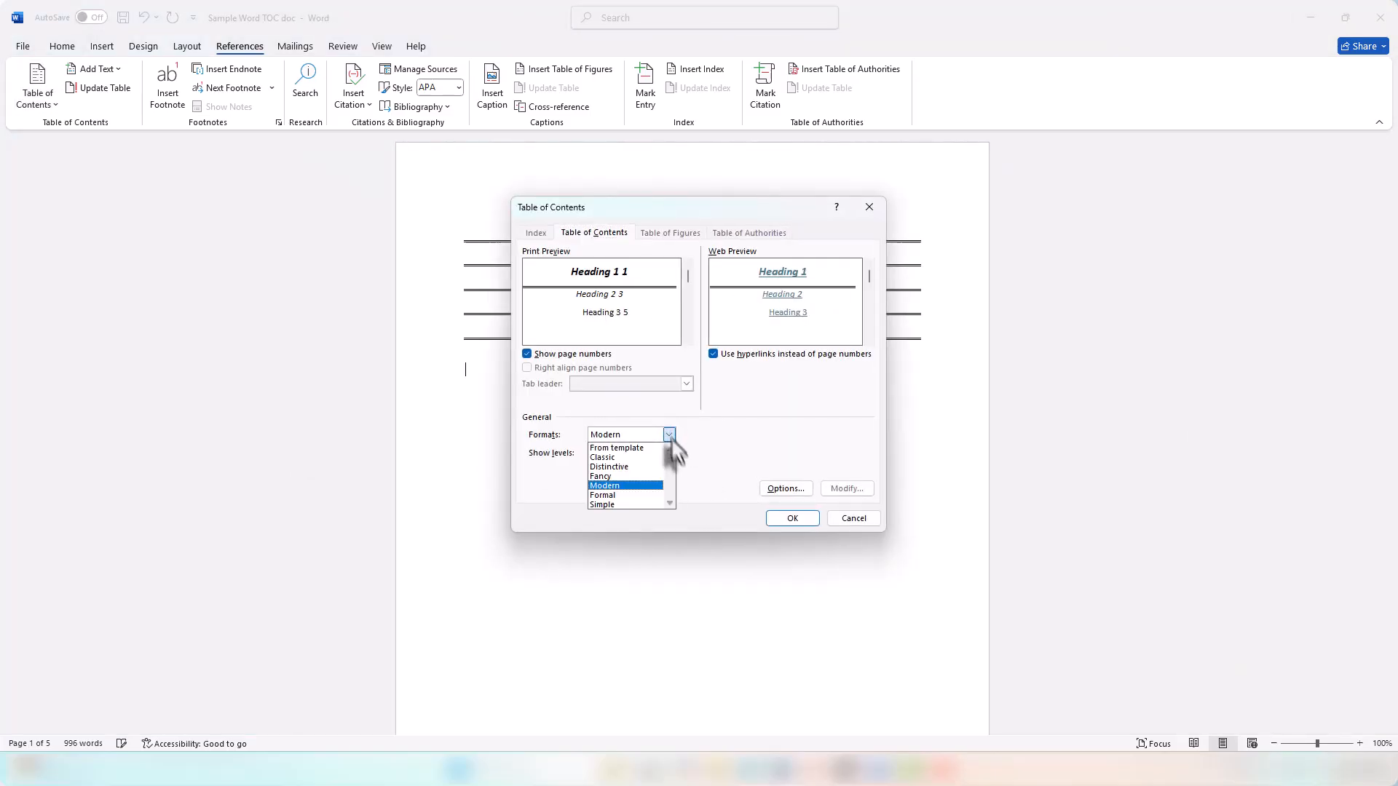
pyautogui.click(631, 458)
pyautogui.click(686, 383)
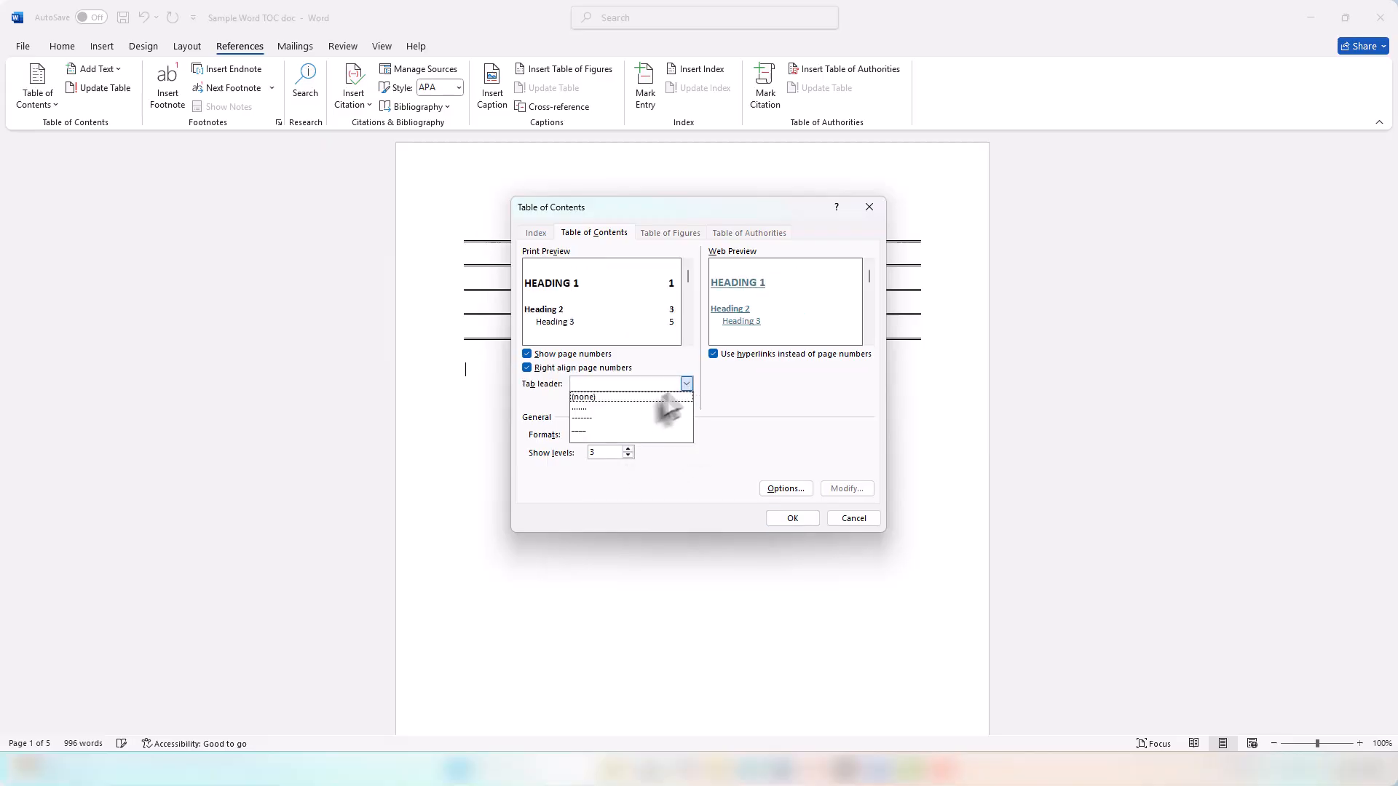
pyautogui.click(643, 409)
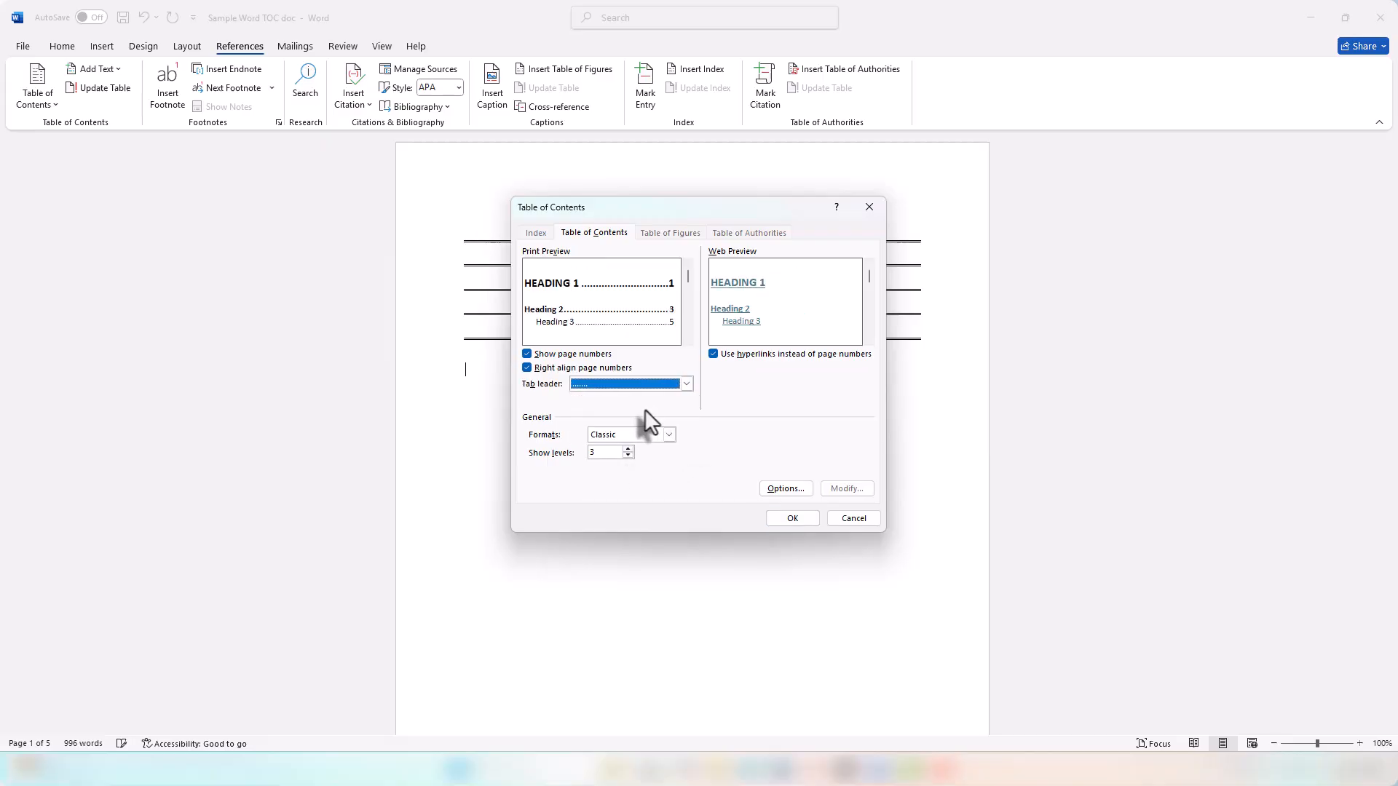
pyautogui.click(780, 518)
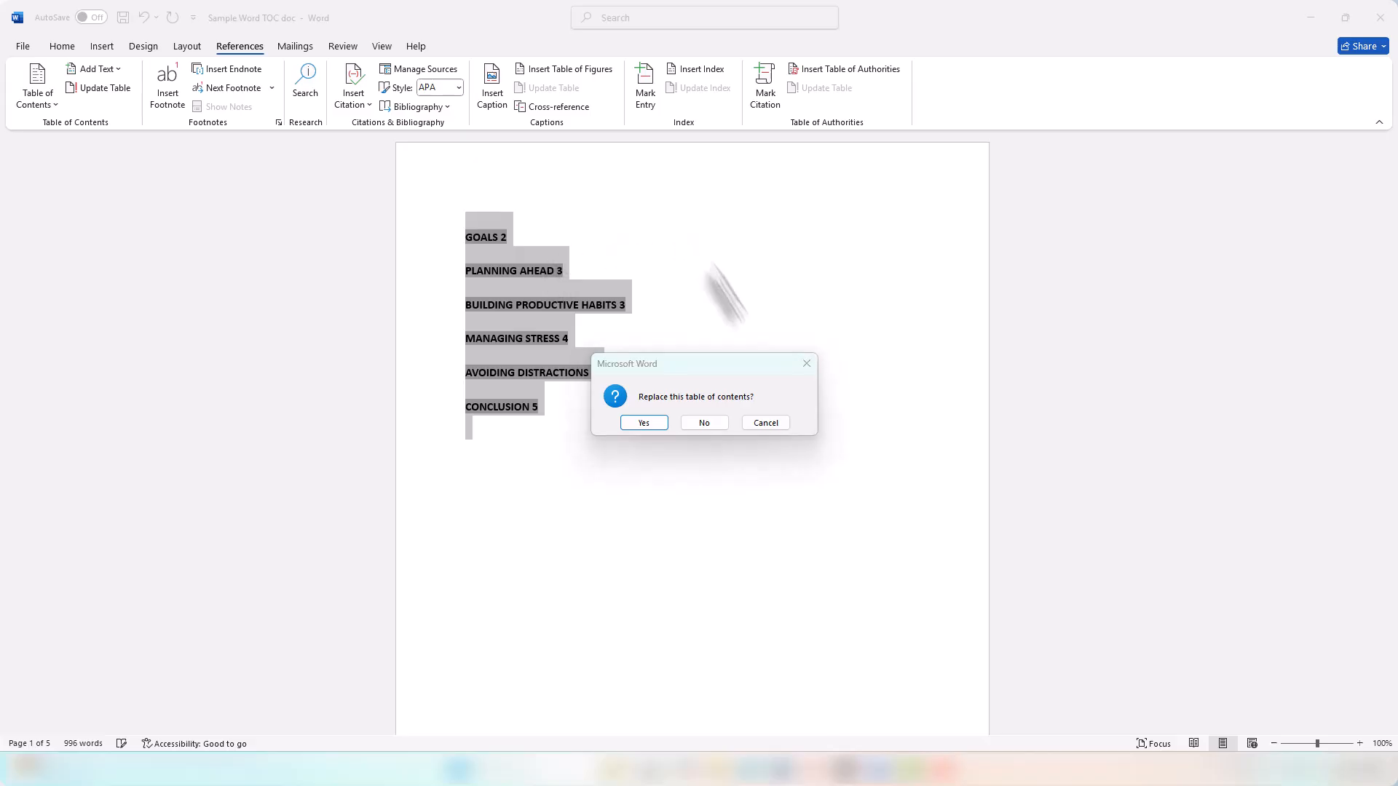
pyautogui.click(639, 424)
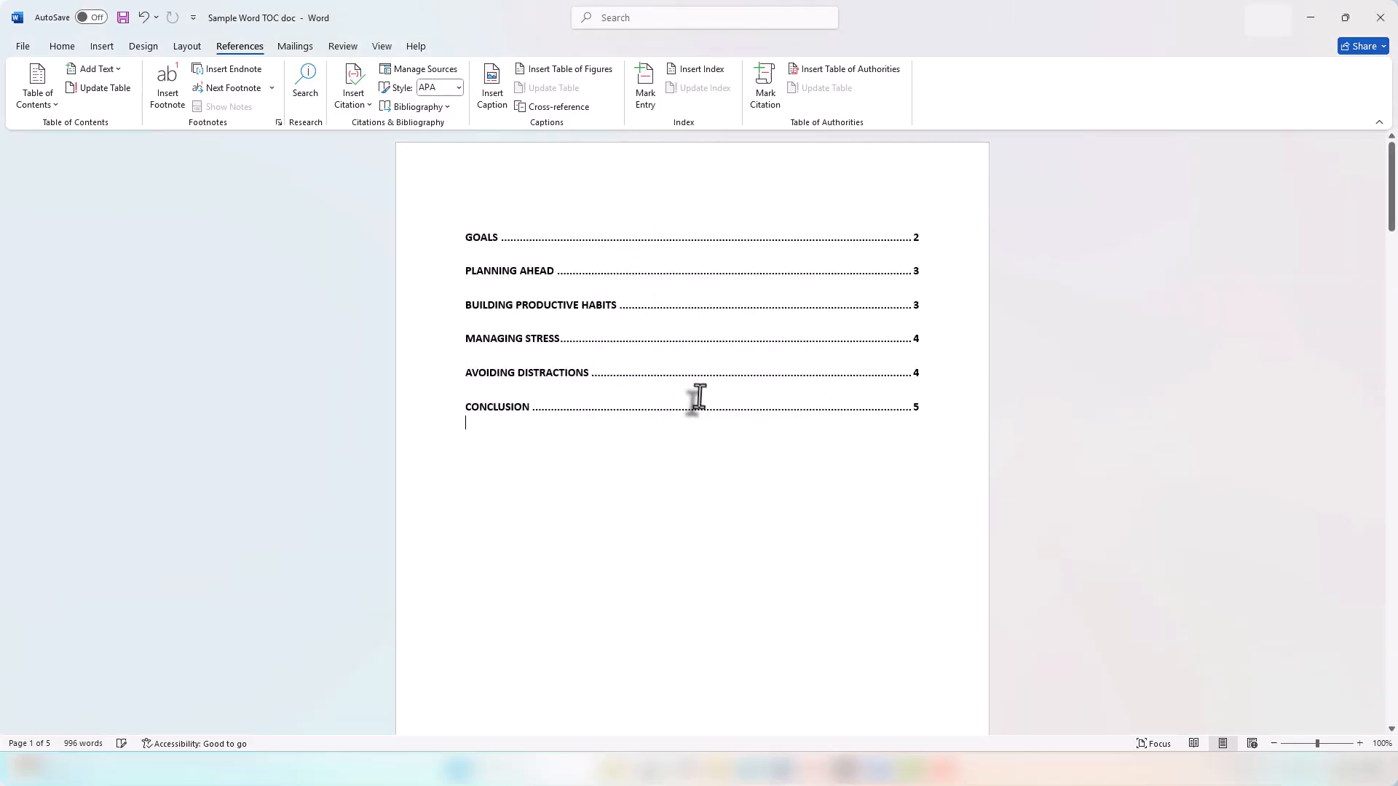
# Modify the Heading 1 style to Aptos (Body), 14 pt, bold, with the Automatic font color
pyautogui.click(61, 47)
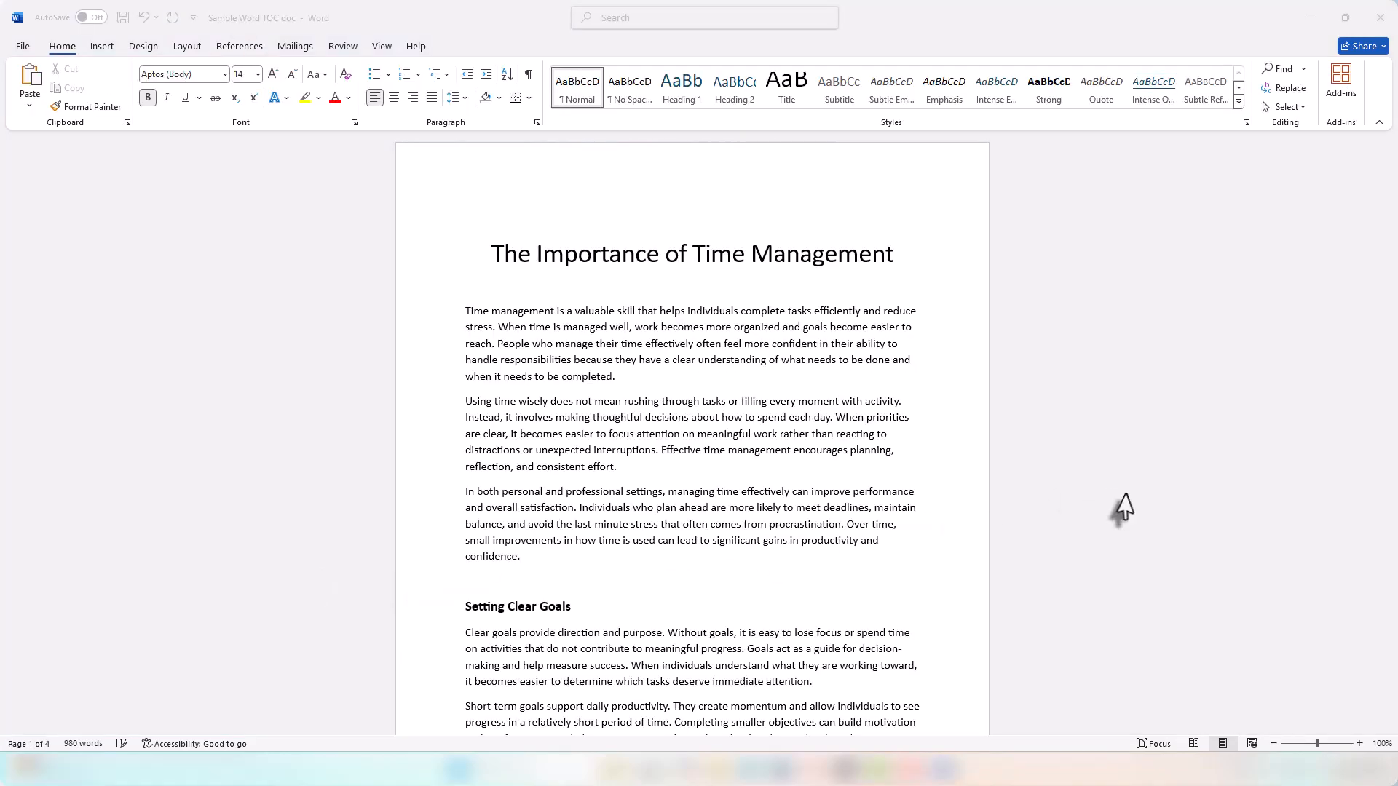
pyautogui.click(955, 19)
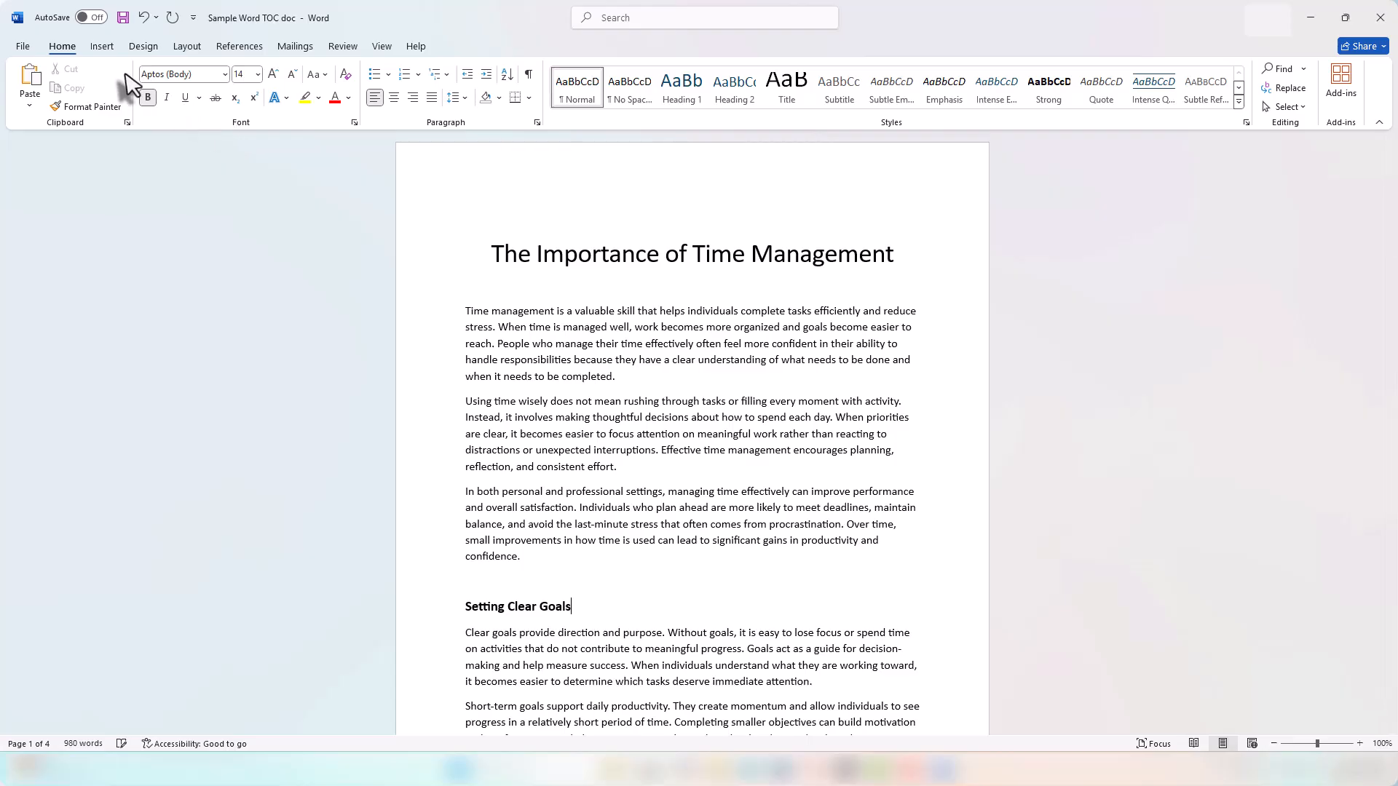
pyautogui.rightClick(683, 91)
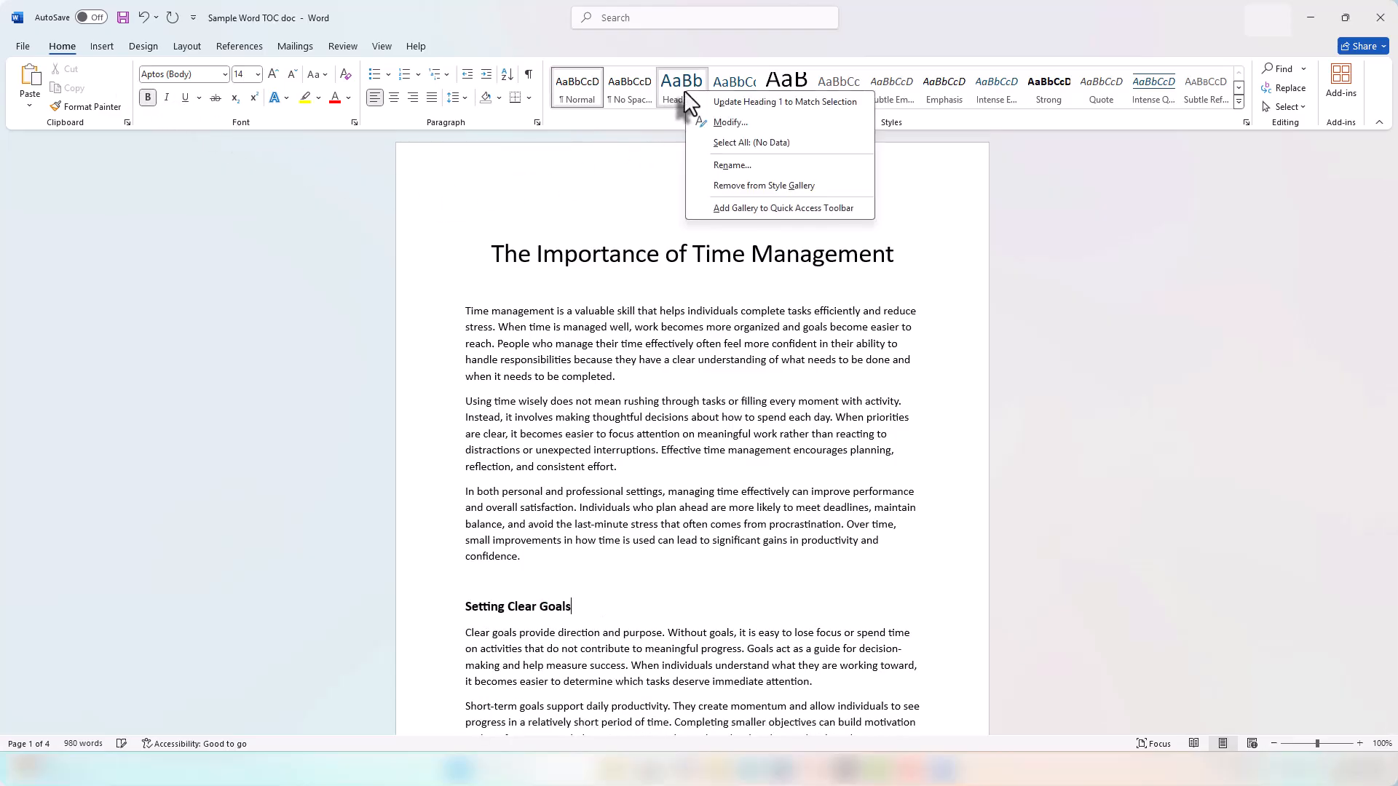
pyautogui.click(728, 122)
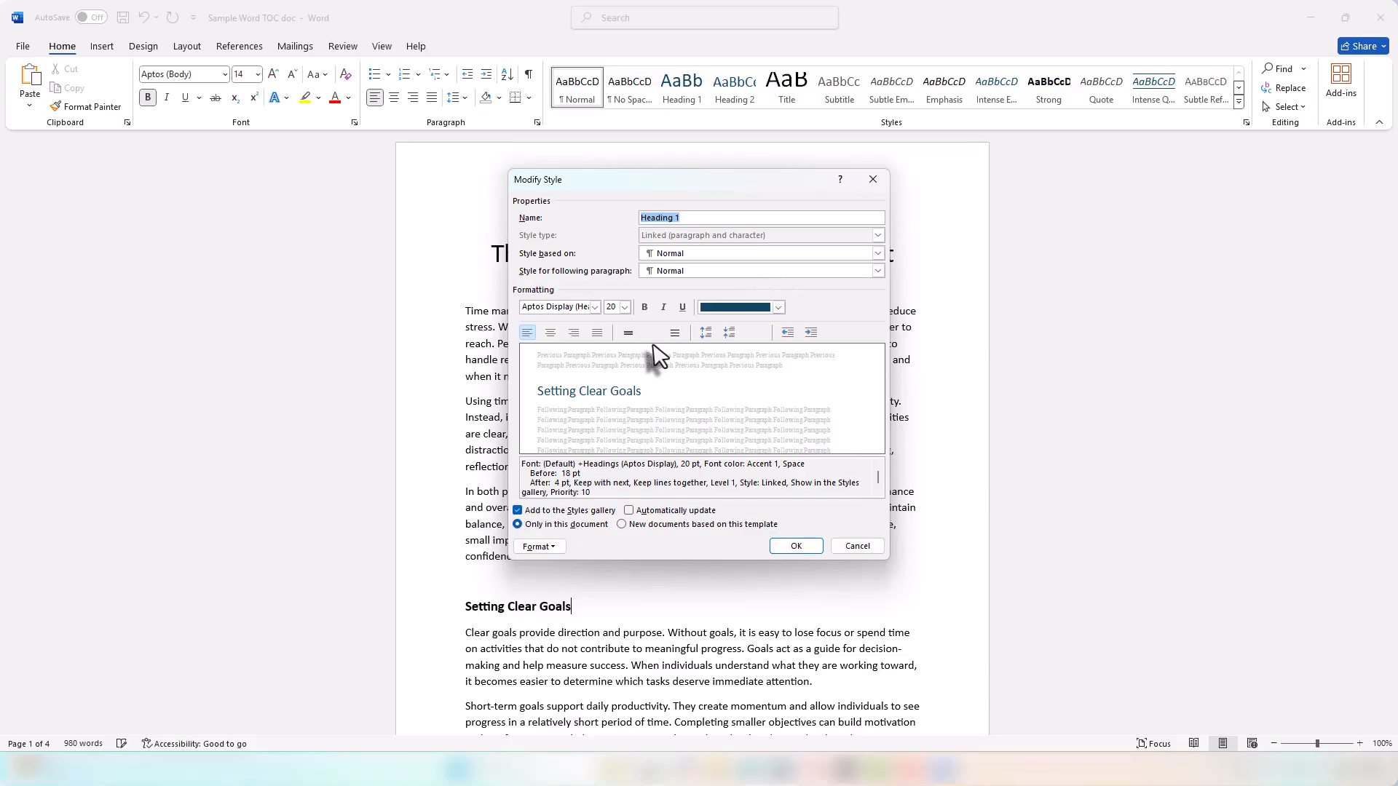
pyautogui.click(595, 307)
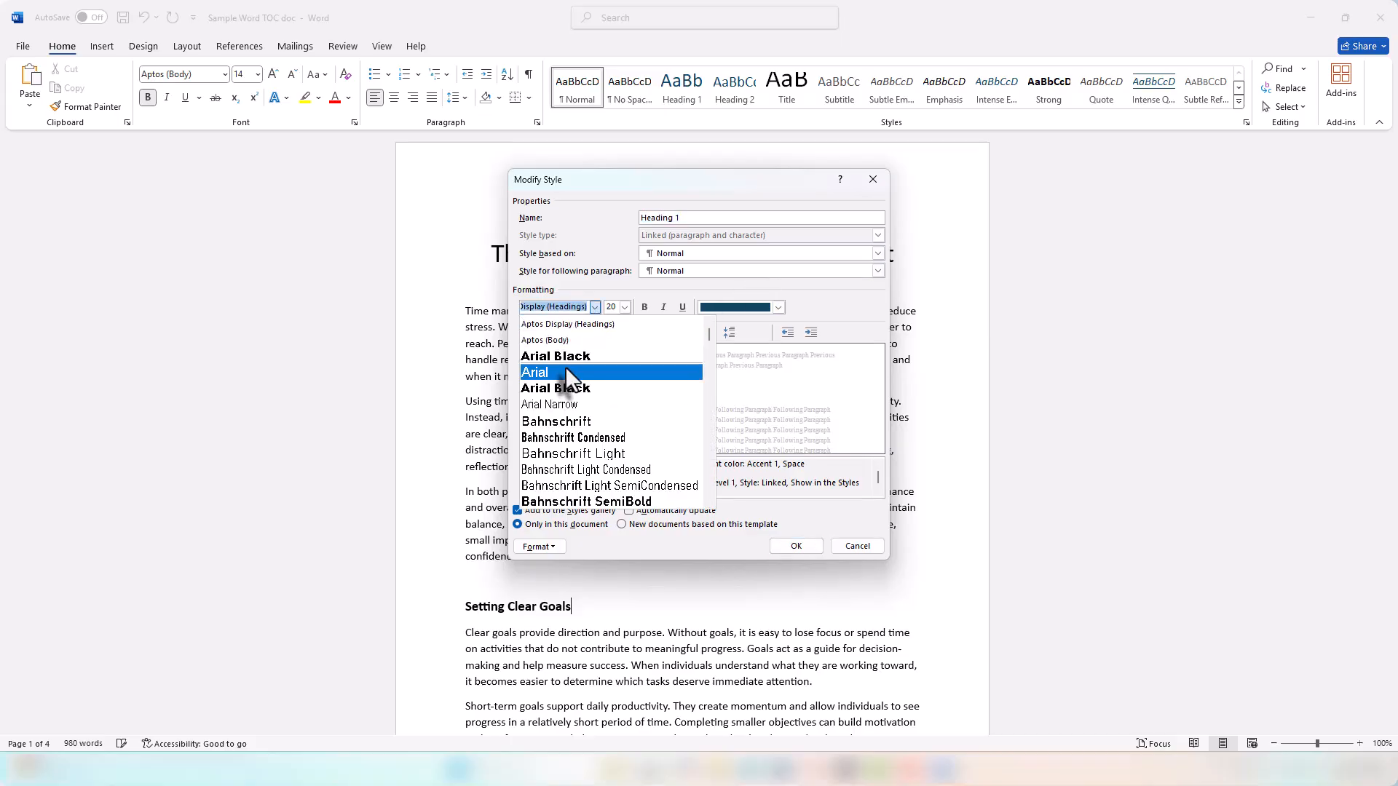
pyautogui.click(561, 343)
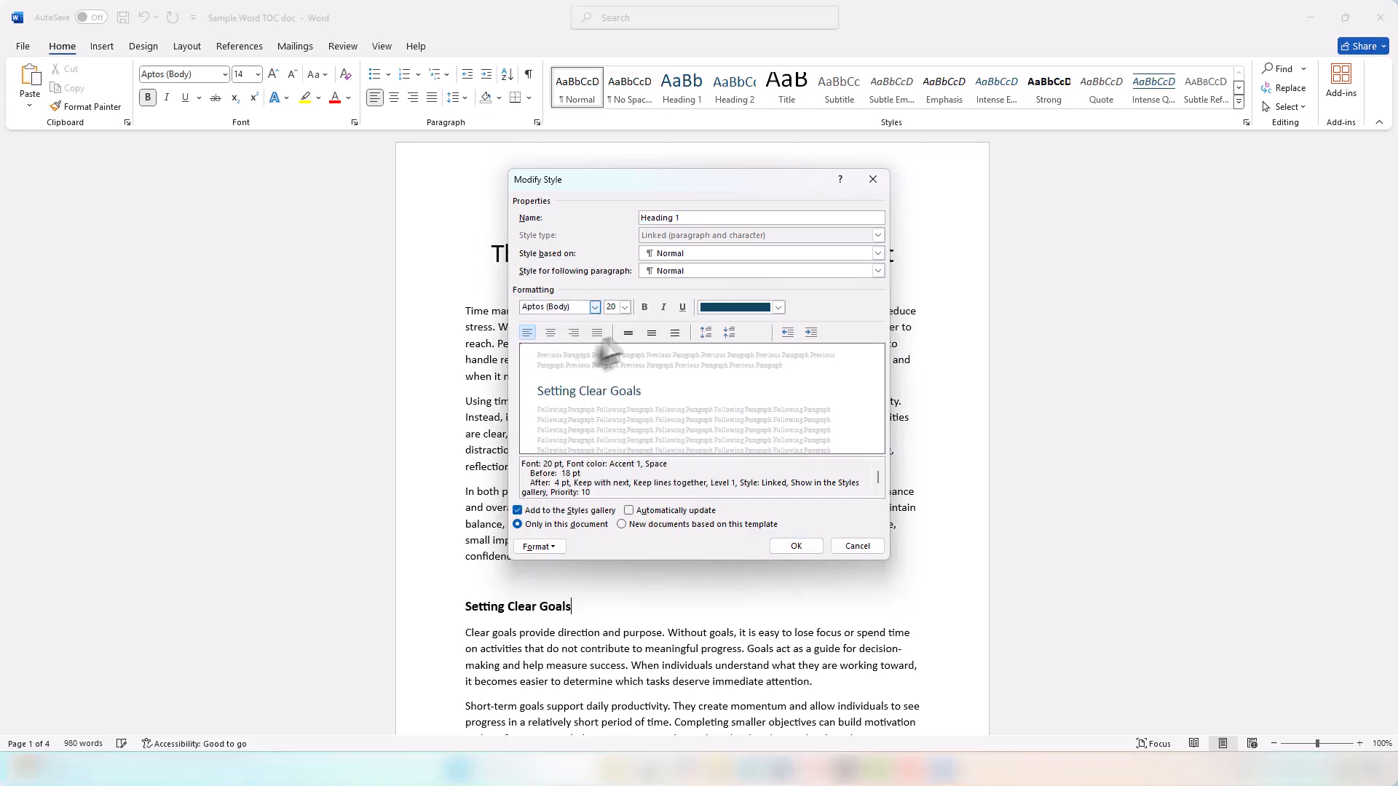
pyautogui.click(627, 313)
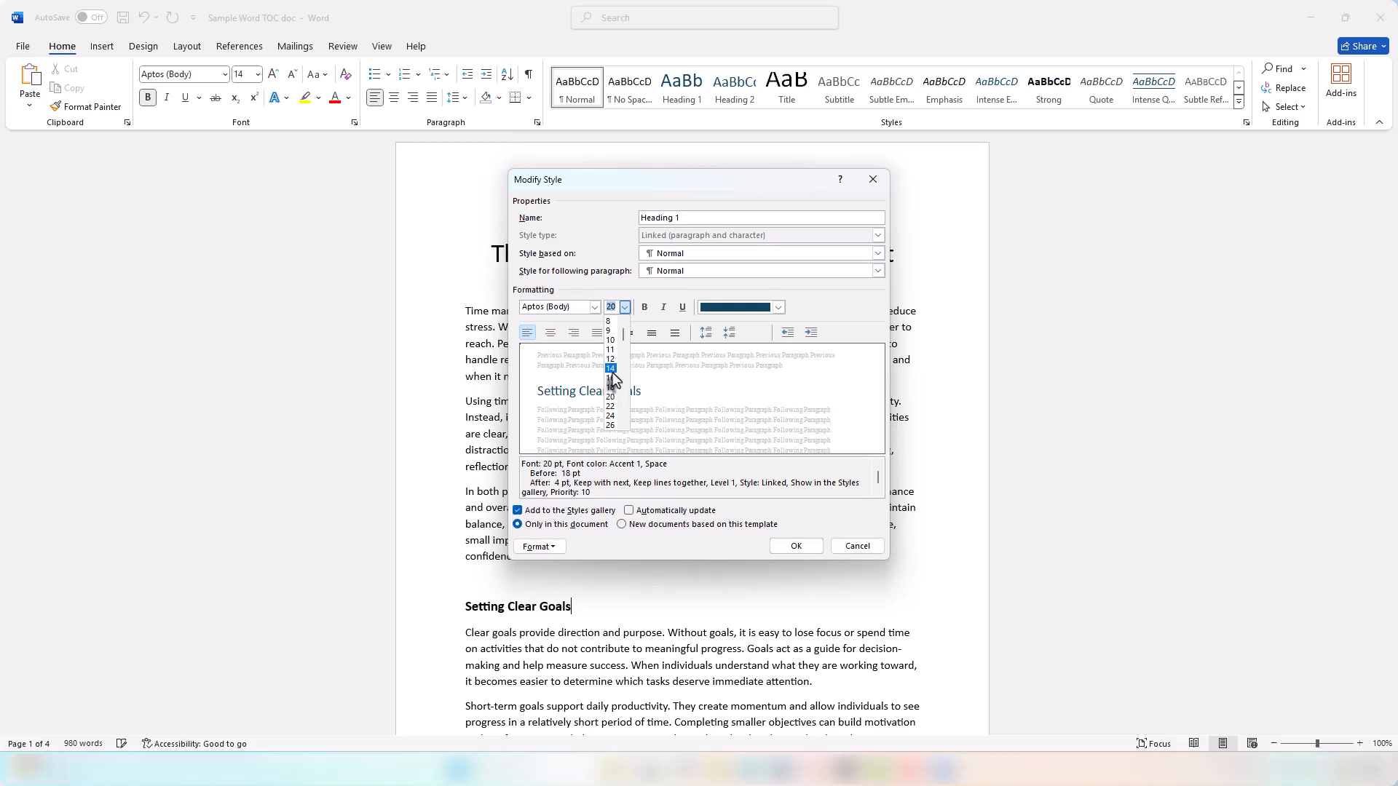
pyautogui.click(613, 372)
pyautogui.click(778, 306)
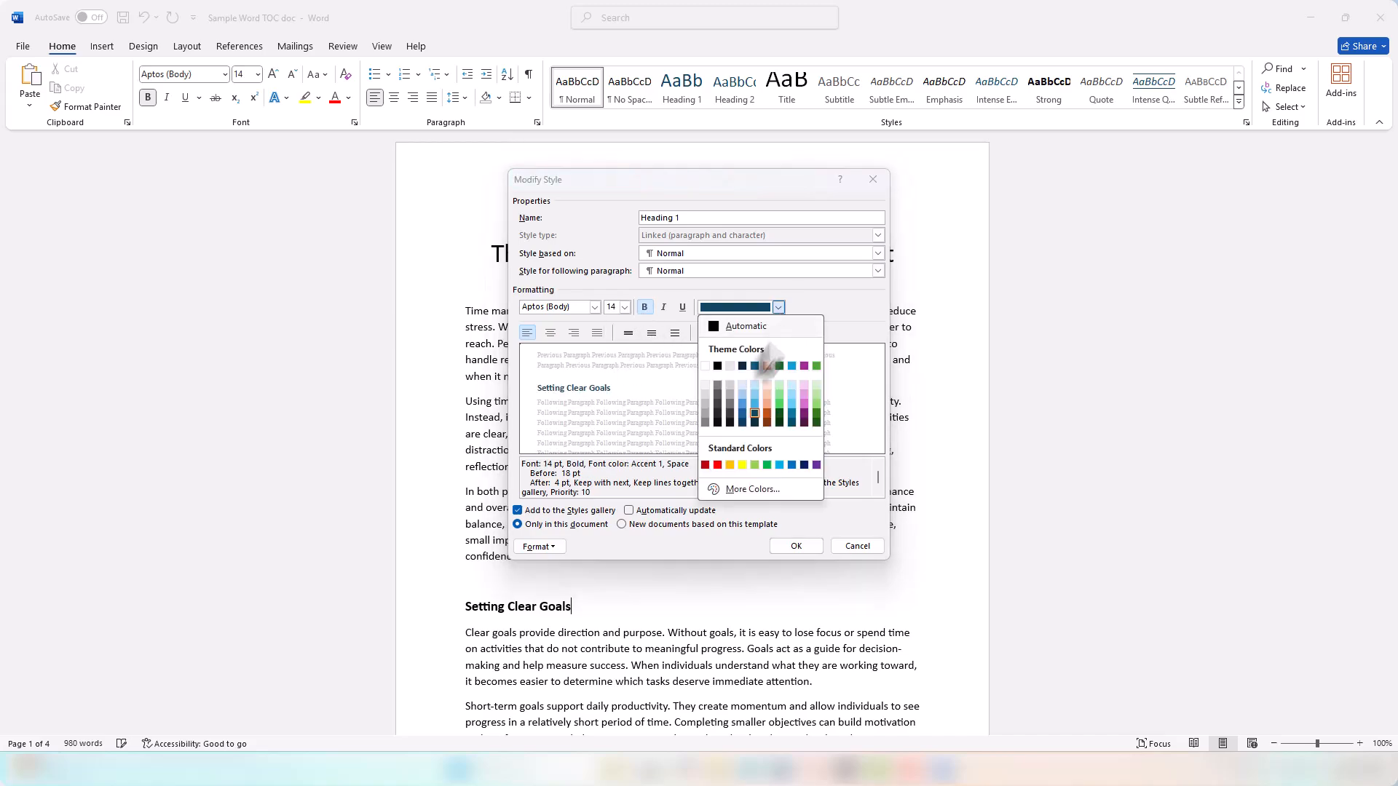
pyautogui.click(730, 329)
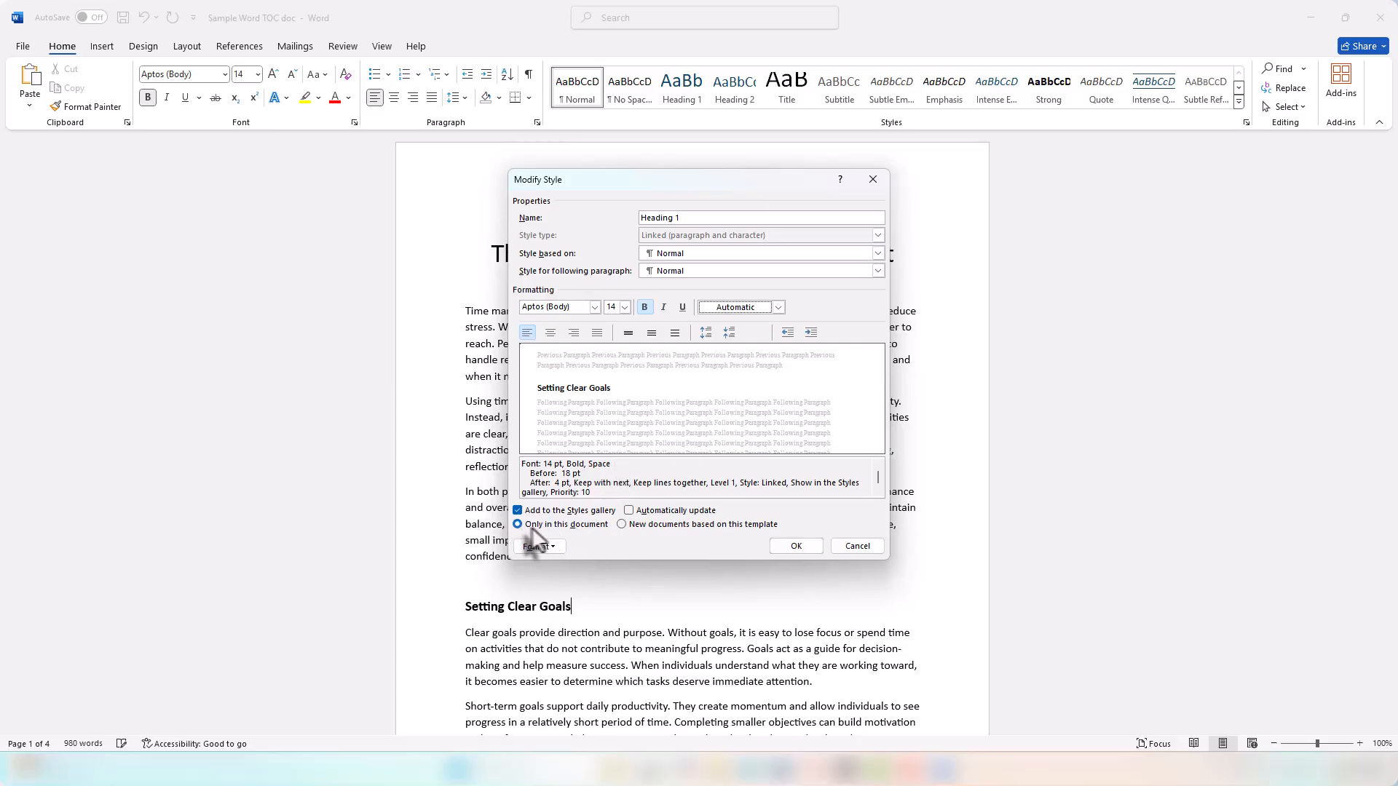
pyautogui.click(785, 546)
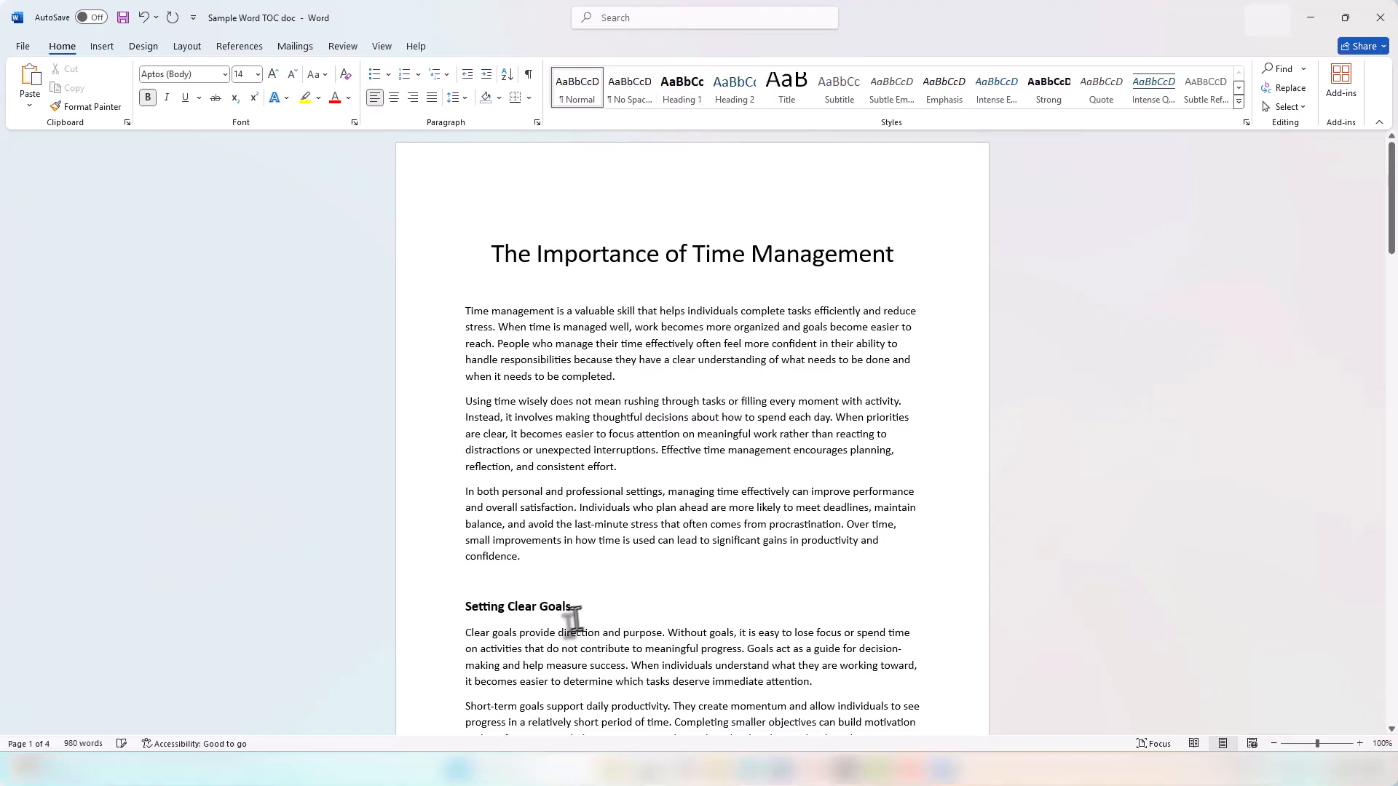
# Apply Heading 1 to "Setting Clear Goals", "Planning Ahead", "Avoiding Distractions" and "Building Productive Habits" together
pyautogui.moveTo(553, 611); pyautogui.dragTo(480, 610)
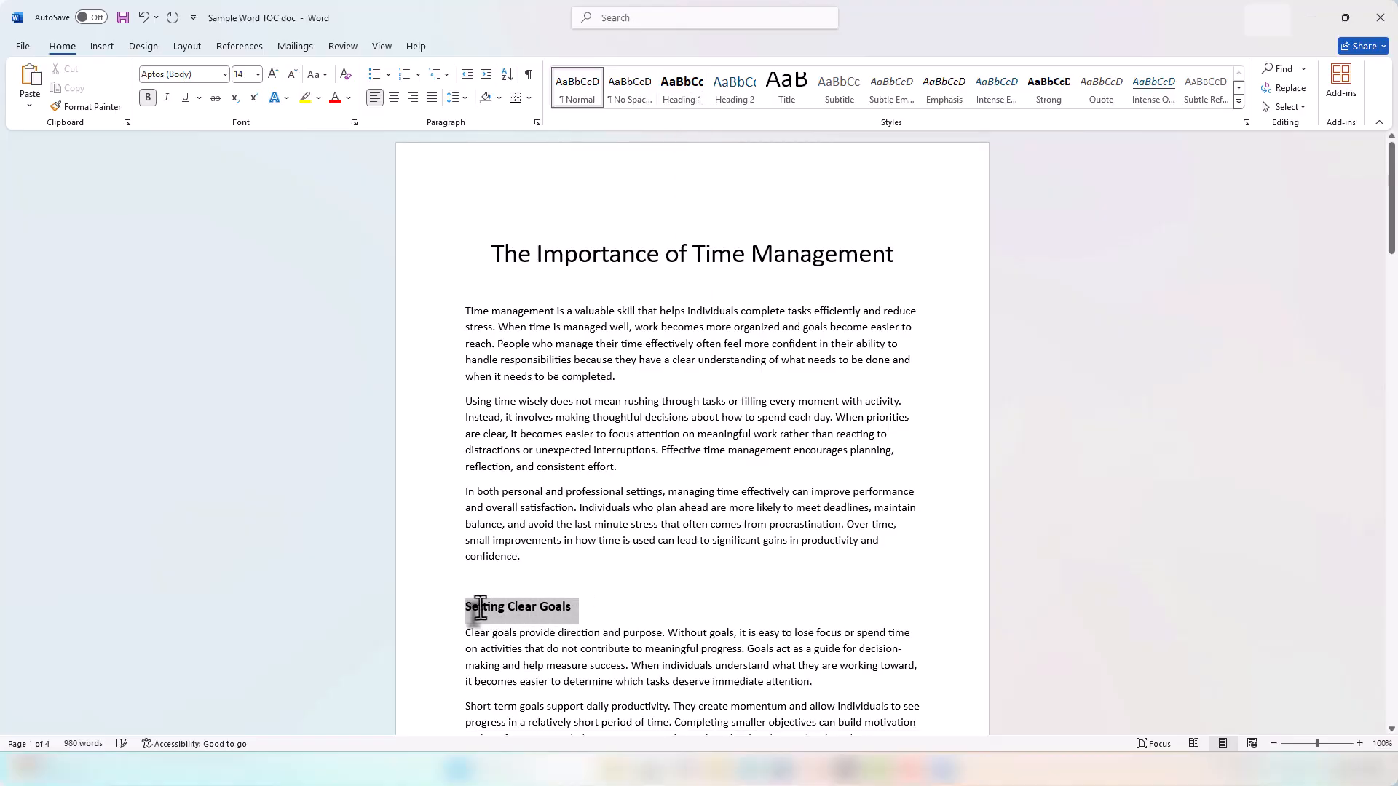
pyautogui.scroll(-7, 665, 514)
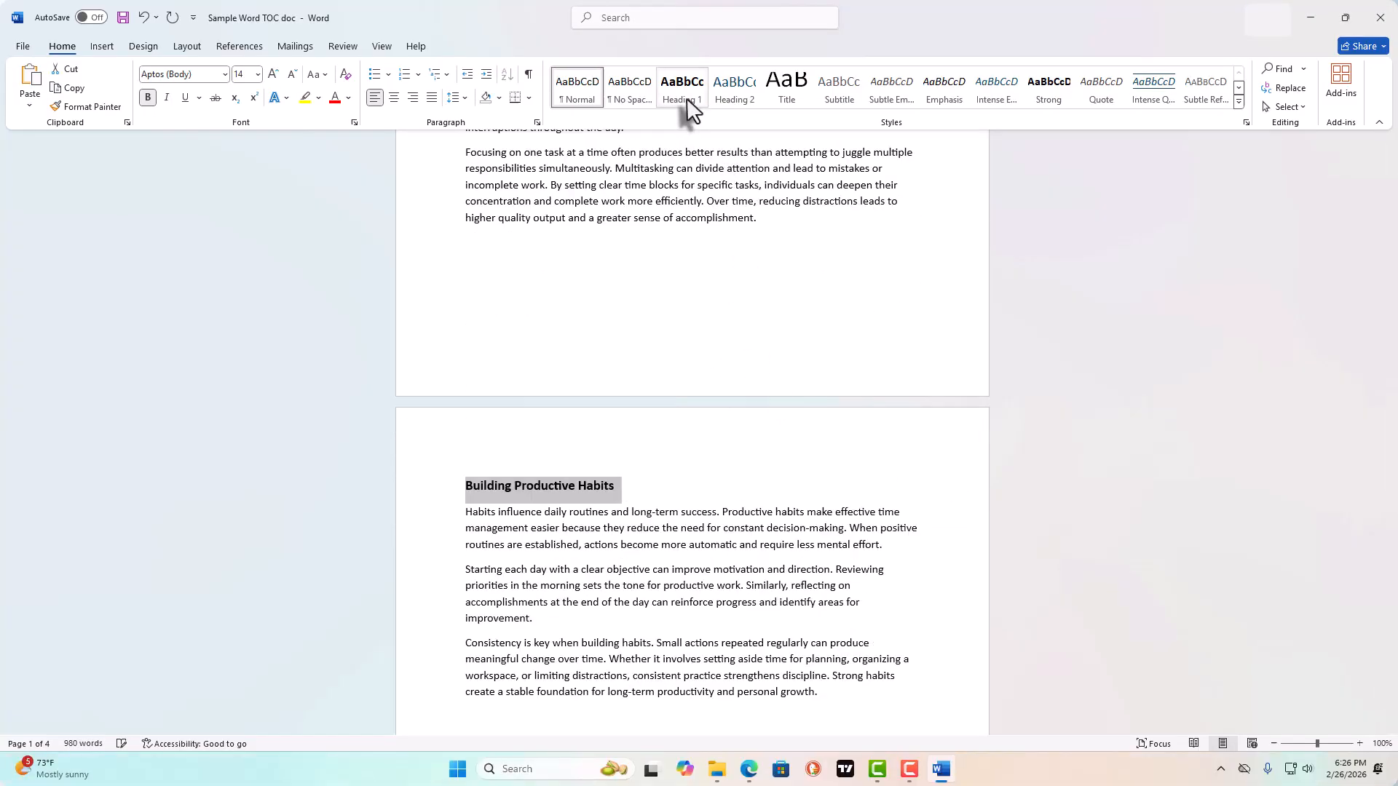
pyautogui.click(686, 95)
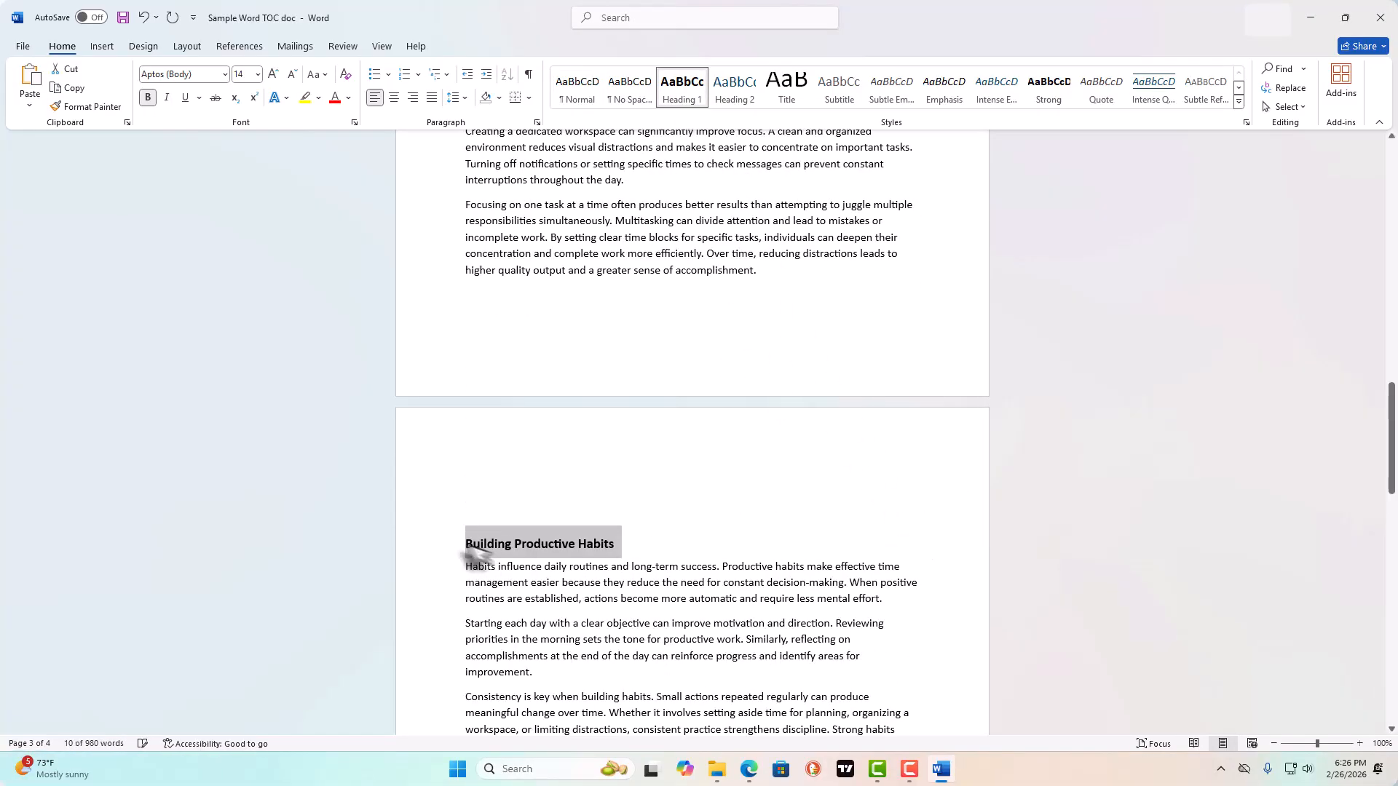
# Insert the Automatic Table 2 table of contents on the blank line above the document title
pyautogui.scroll(6, 819, 444)
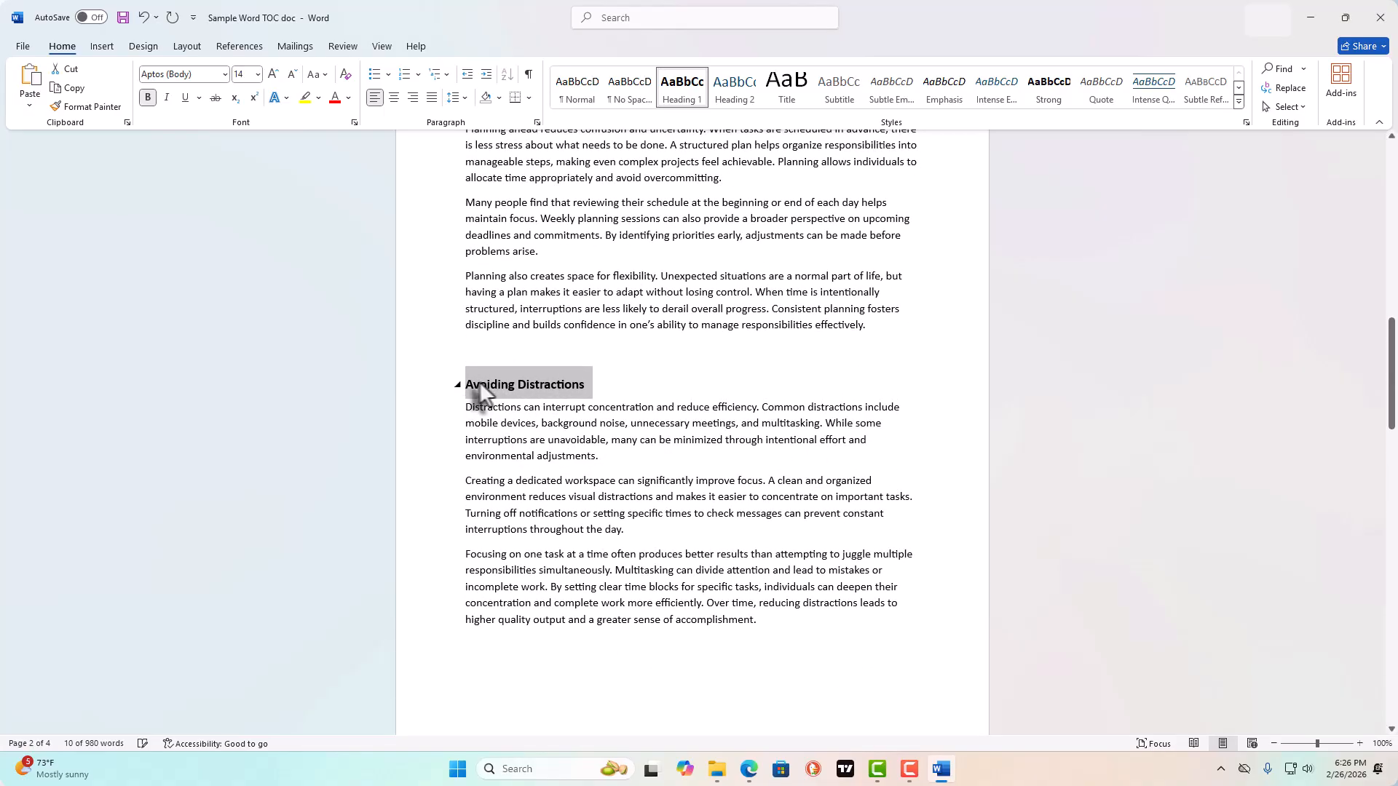
pyautogui.scroll(6, 727, 468)
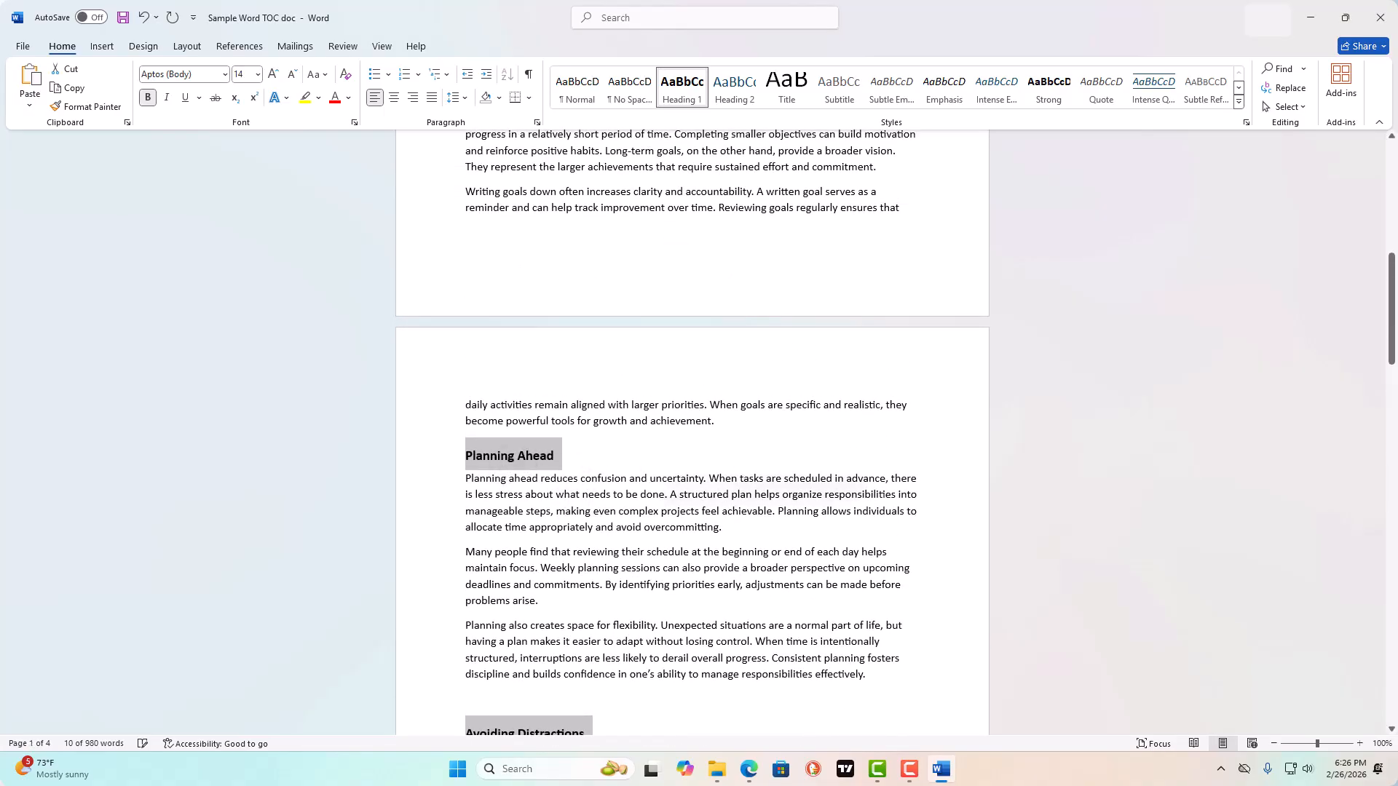
pyautogui.scroll(10, 858, 452)
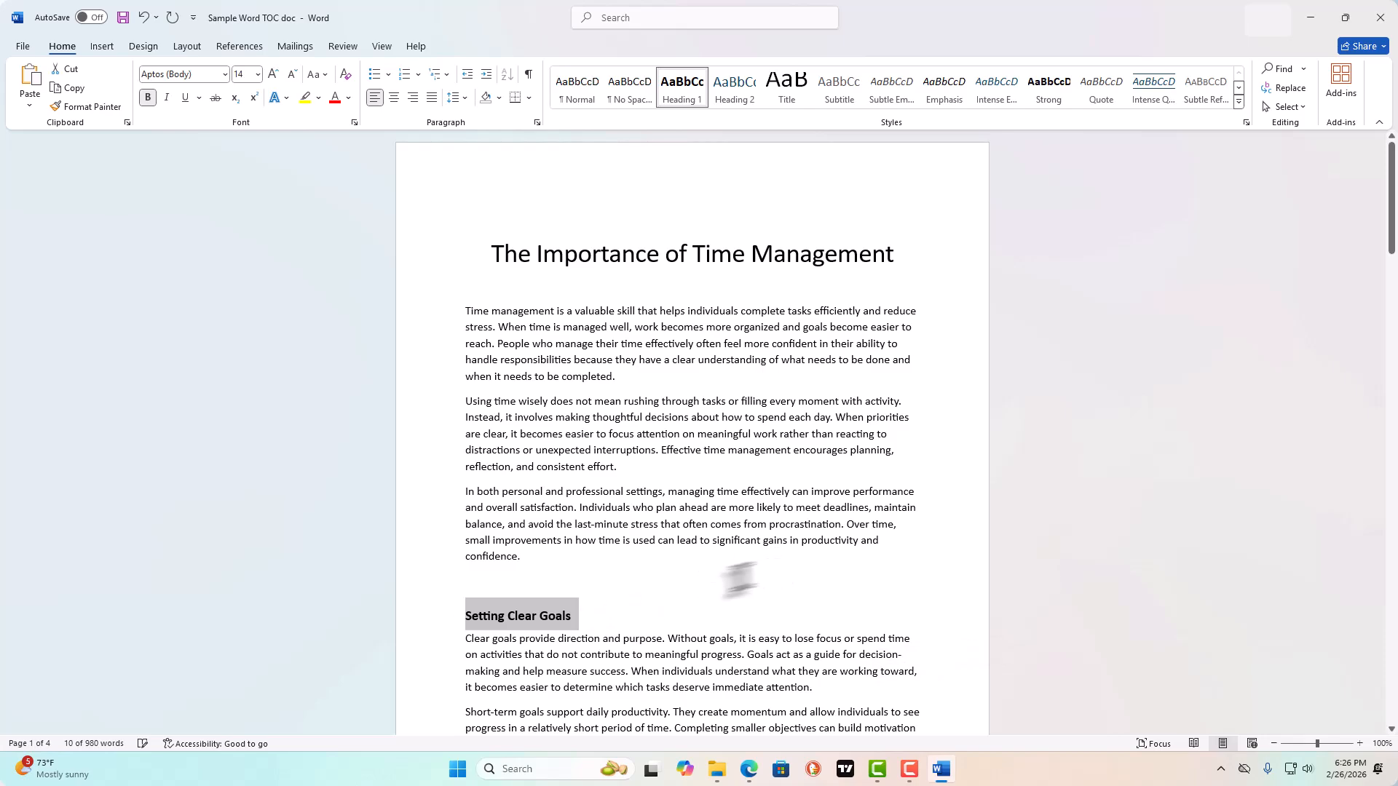
pyautogui.click(514, 219)
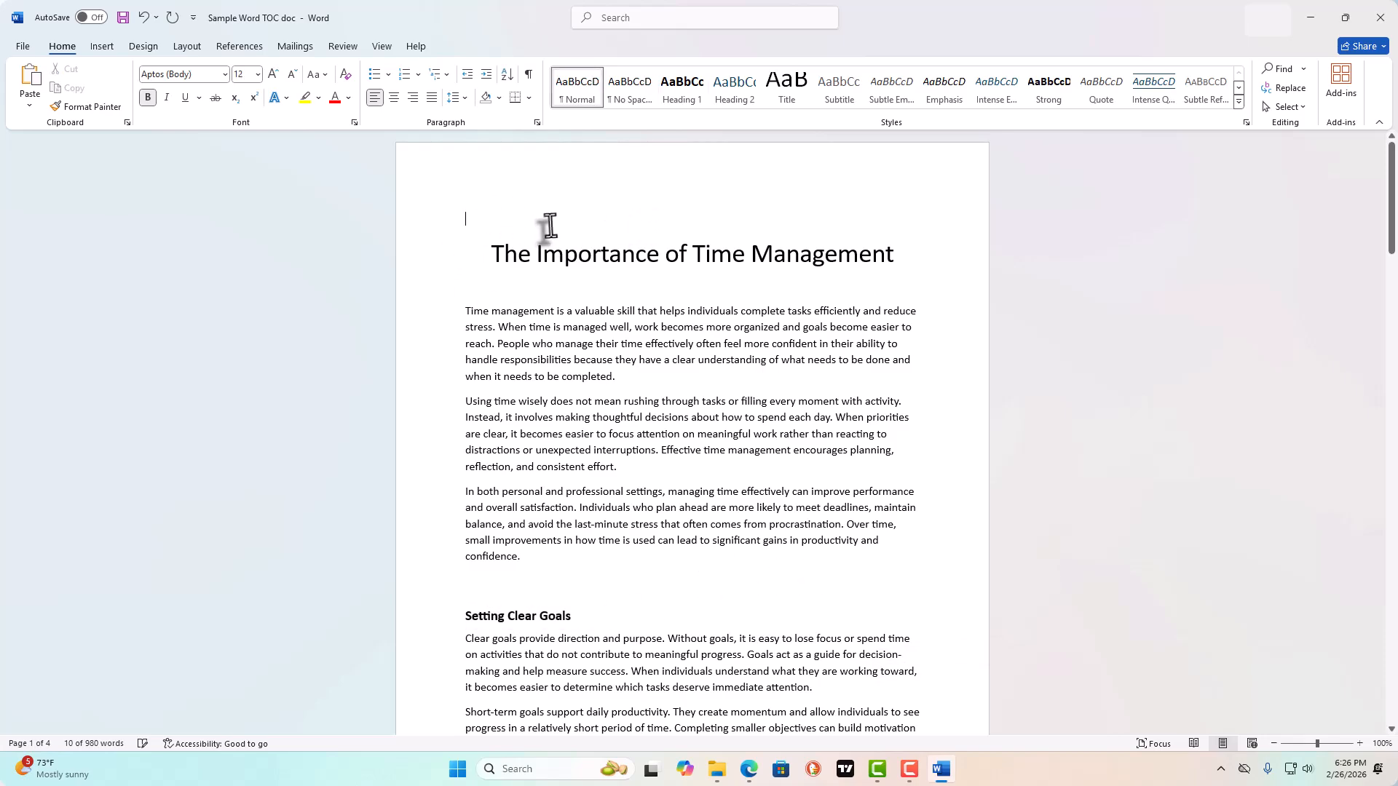
pyautogui.click(239, 47)
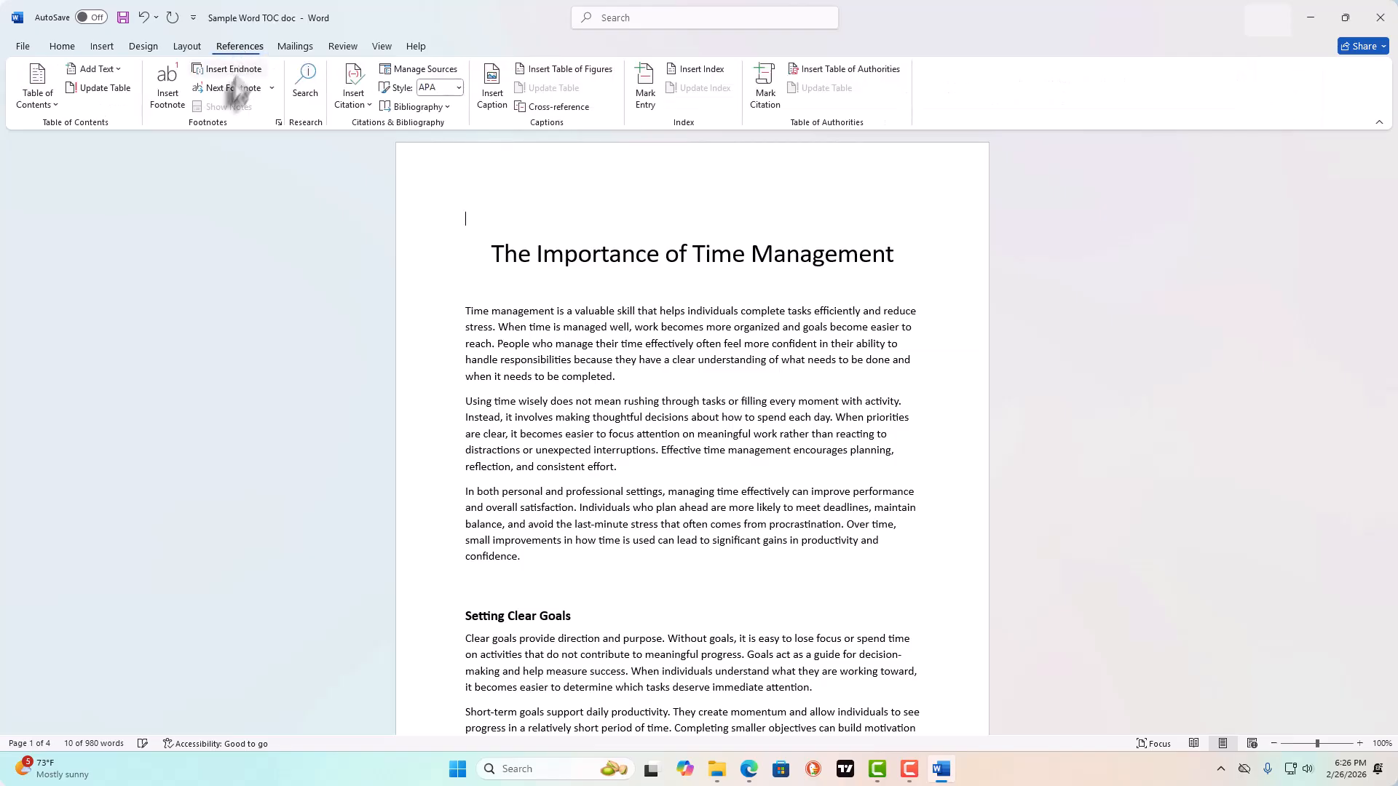
pyautogui.click(31, 98)
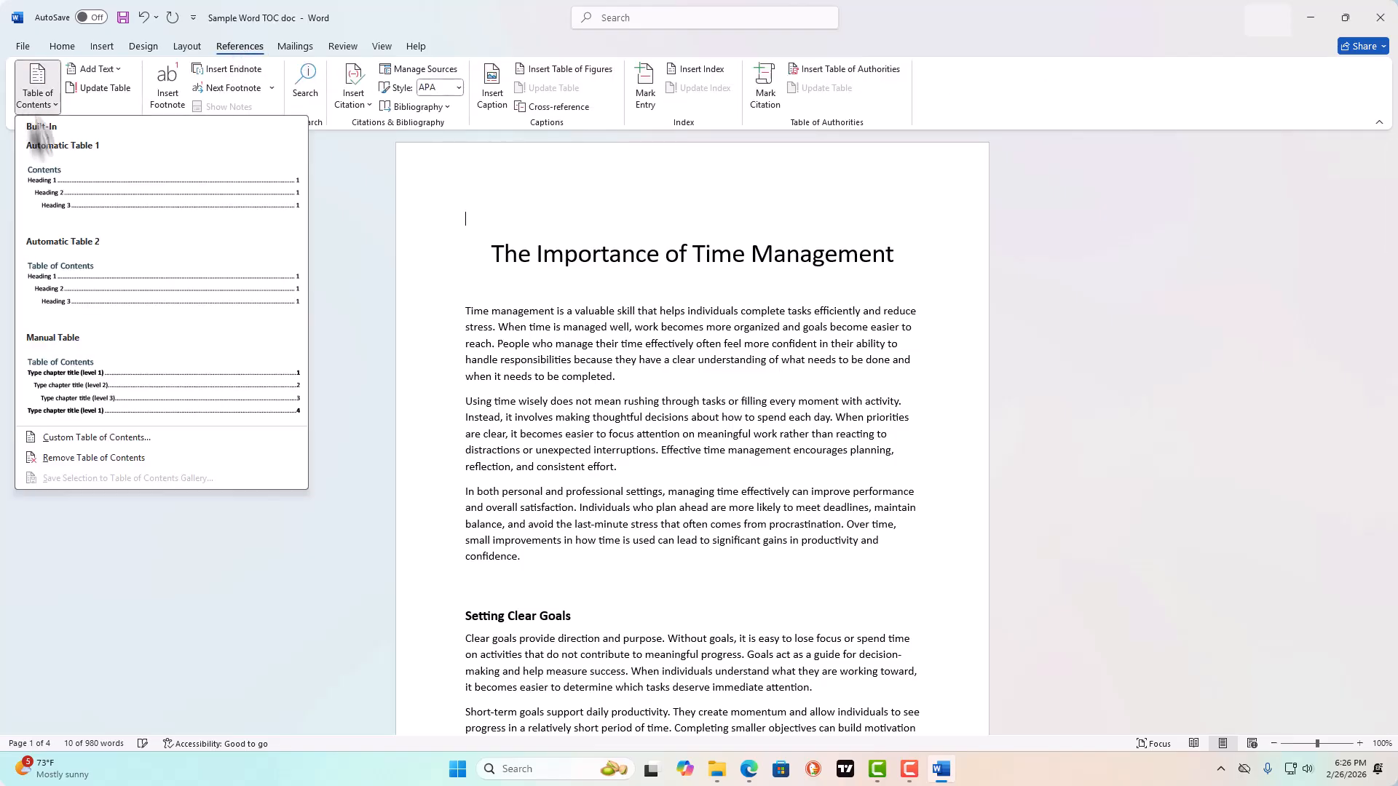
pyautogui.click(83, 277)
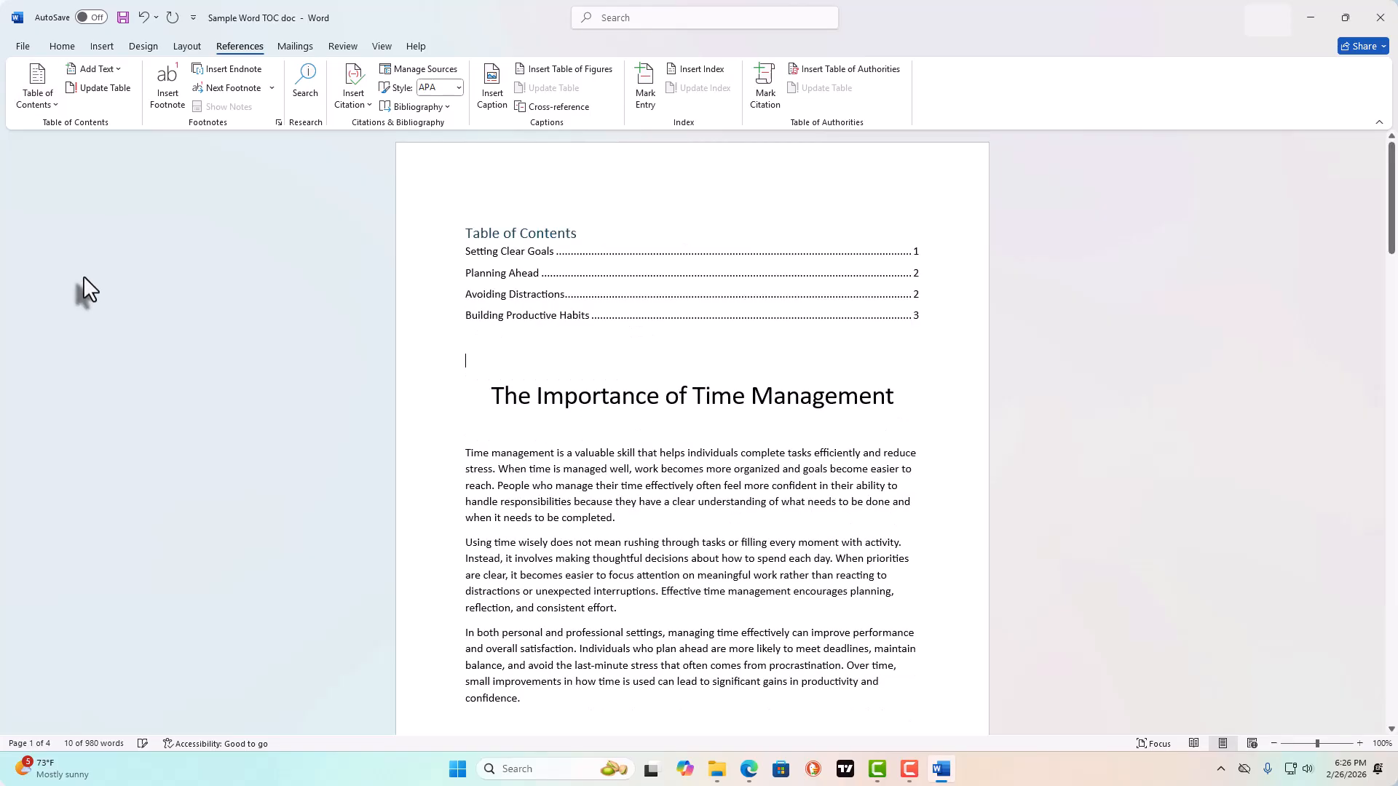